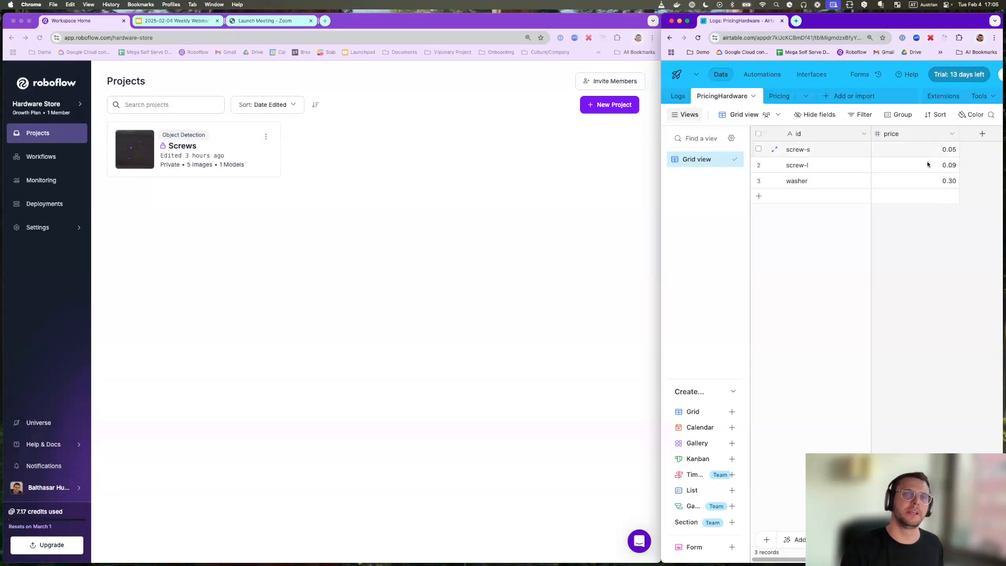
# - Show the Logs table in Airtable and place the live camera feed window over the Roboflow project list
pyautogui.click(677, 97)
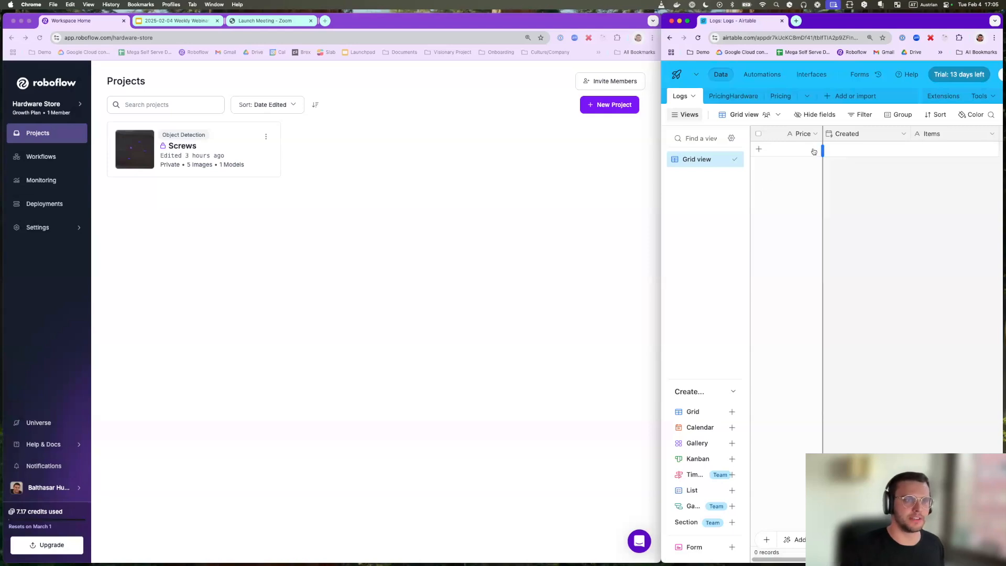
pyautogui.moveTo(1004, 268); pyautogui.dragTo(397, 232)
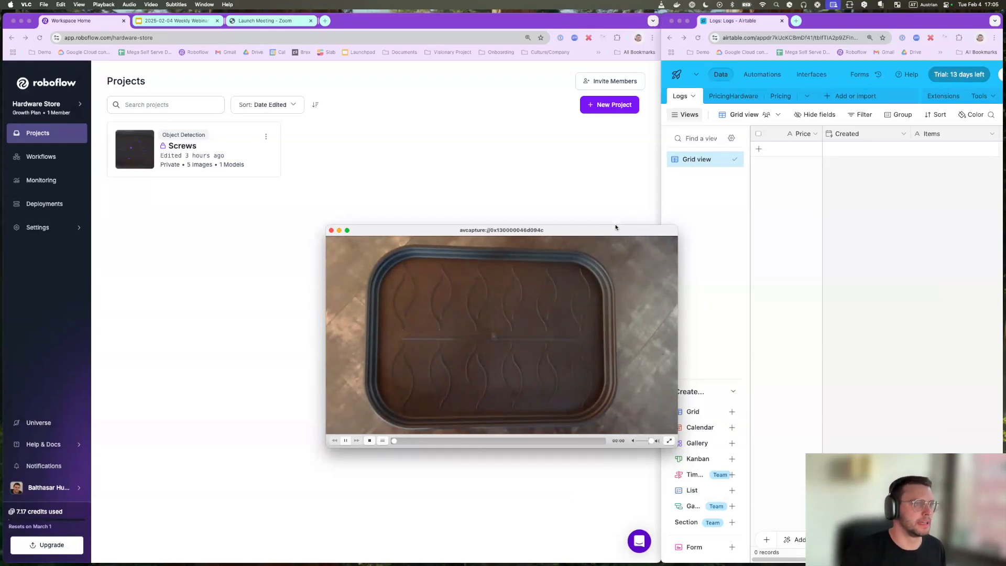
pyautogui.moveTo(615, 227); pyautogui.dragTo(534, 215)
# - Shrink the Airtable window so the stopwatch time shows above it, start the stopwatch and return to Airtable
pyautogui.click(824, 19)
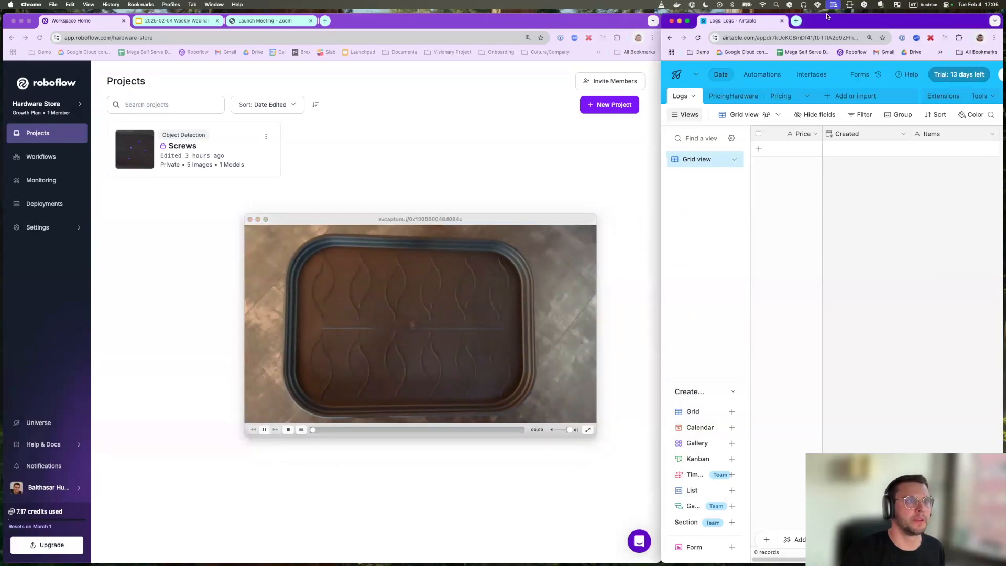
pyautogui.moveTo(827, 14); pyautogui.dragTo(754, 117)
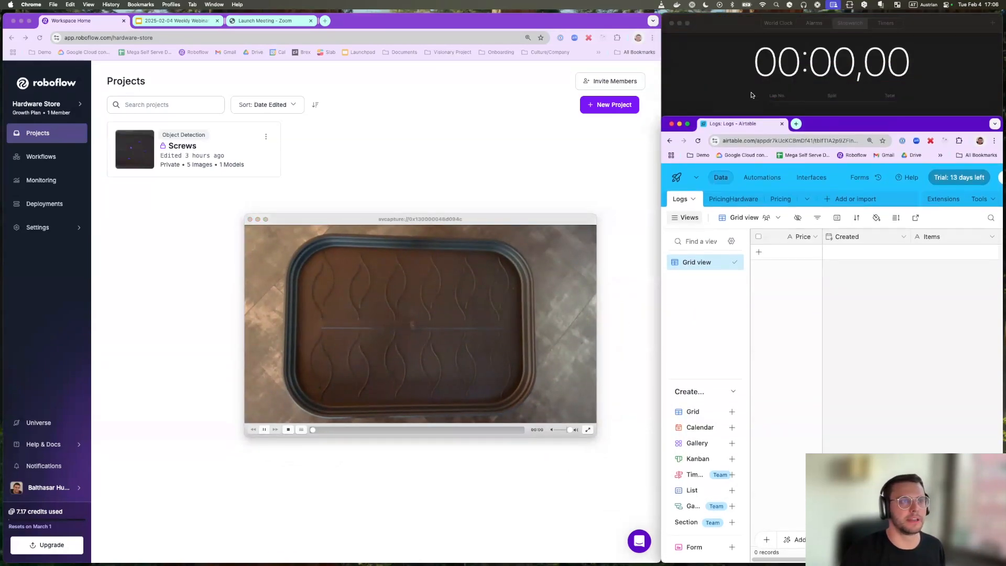
pyautogui.click(751, 95)
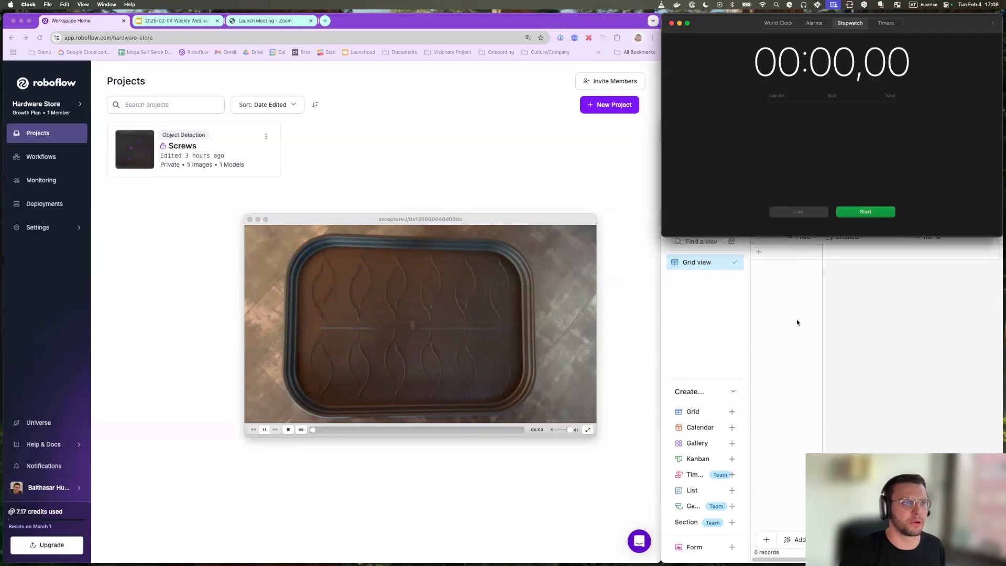
pyautogui.click(792, 248)
pyautogui.moveTo(814, 117)
pyautogui.mouseDown()
pyautogui.moveTo(813, 160)
pyautogui.moveTo(812, 126)
pyautogui.mouseUp()
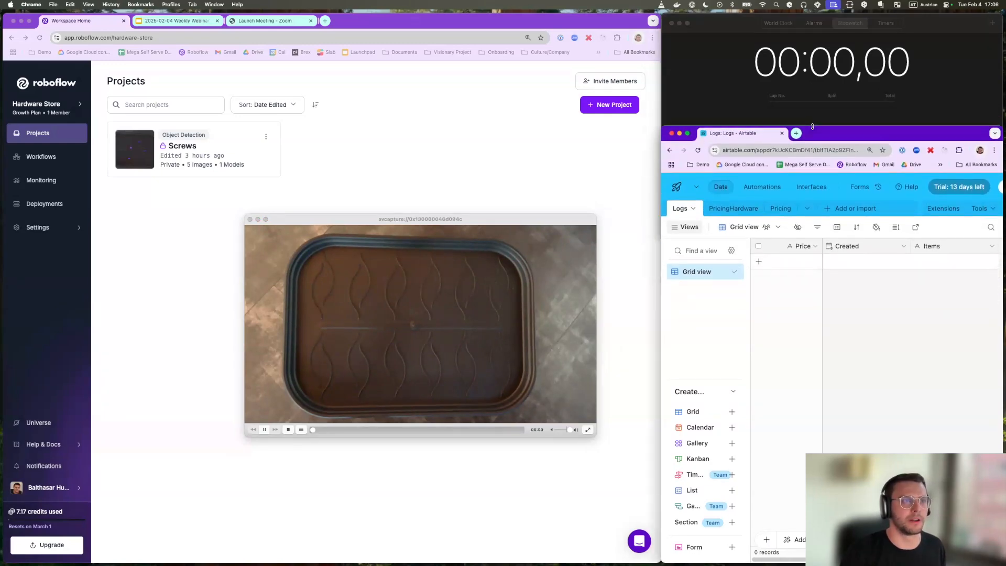
pyautogui.click(815, 116)
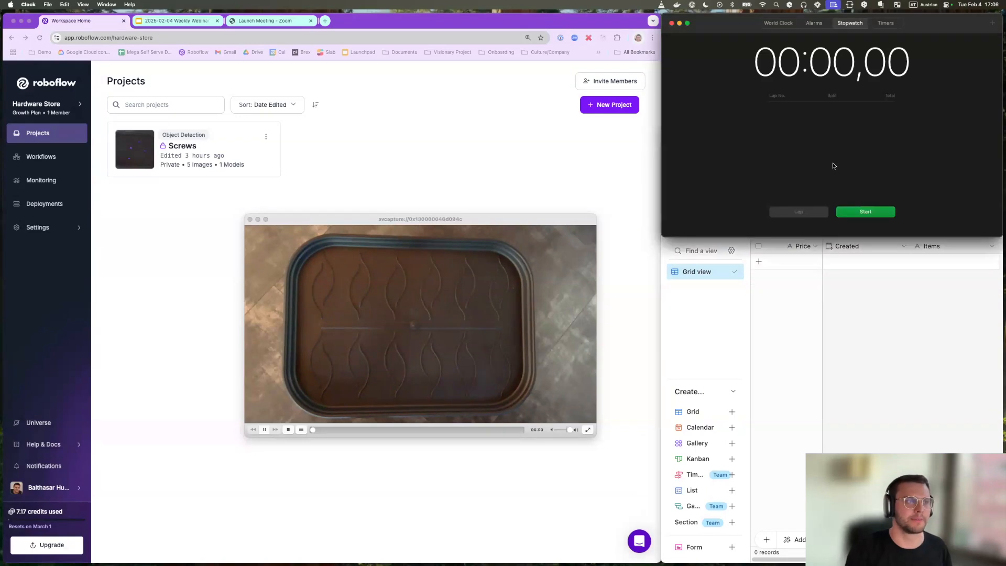
pyautogui.click(865, 211)
pyautogui.click(853, 288)
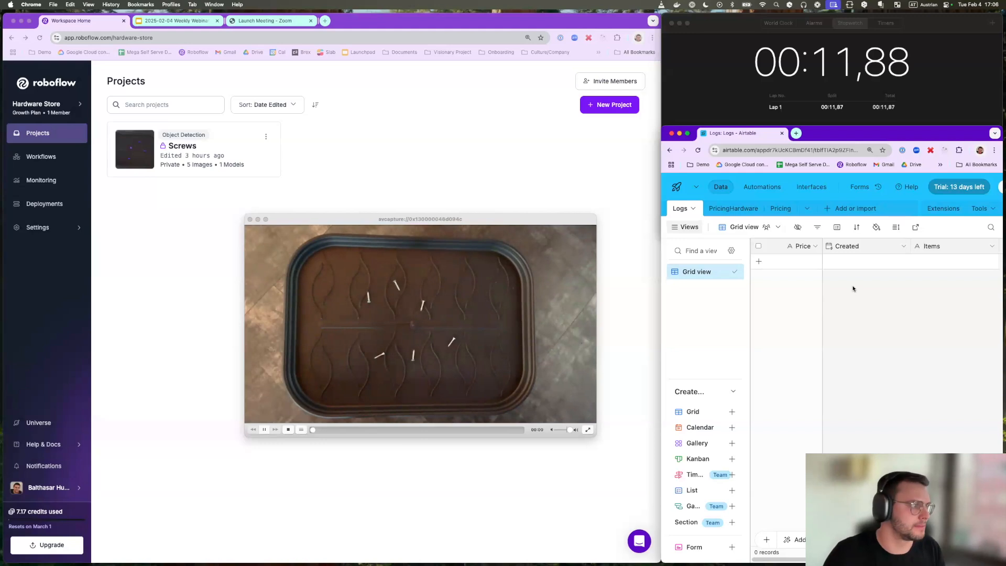
# - Take two snapshots of the tray camera feed, one with only small screws and one with long screws added
pyautogui.click(499, 306)
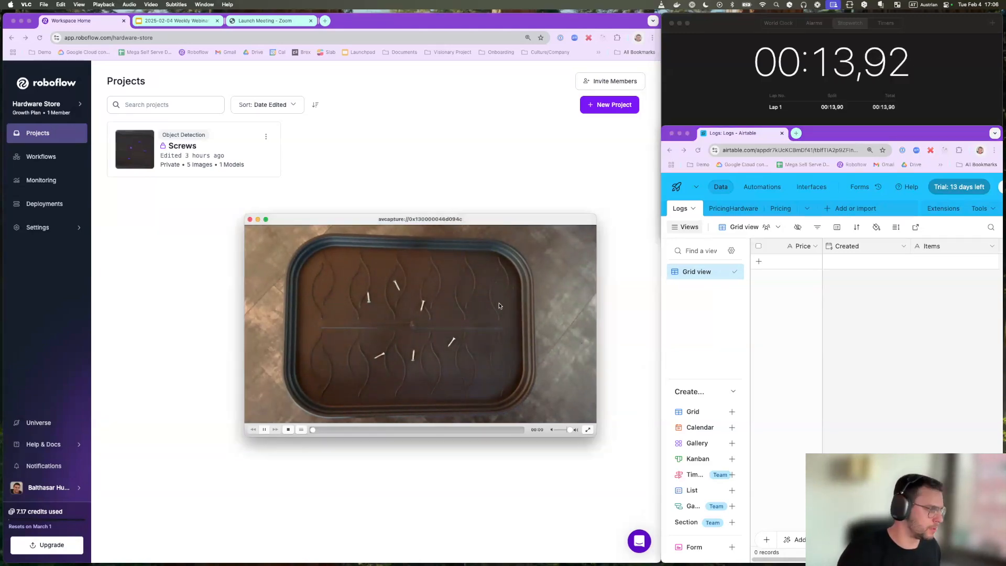
pyautogui.press('super+alt+s')
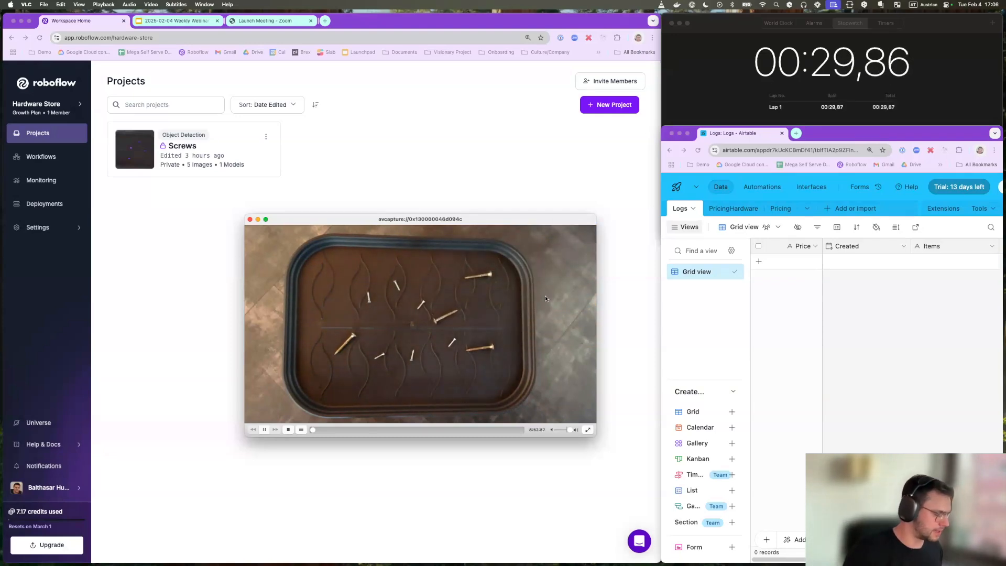
pyautogui.press('alt+super+s')
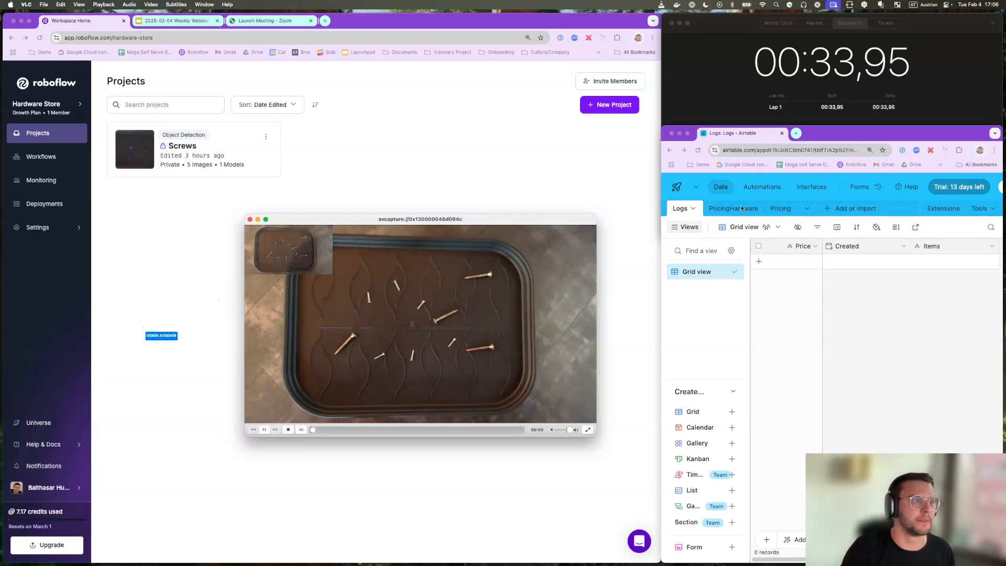
# - Show the PricingHardware table and take two more snapshots of the camera feed with washers and rearranged screws on the tray
pyautogui.click(738, 208)
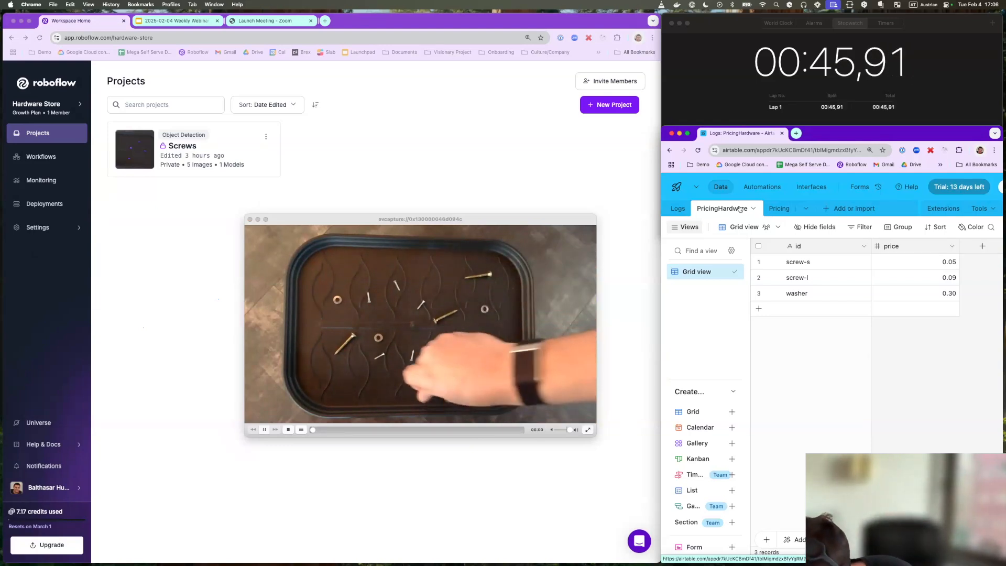
pyautogui.click(429, 313)
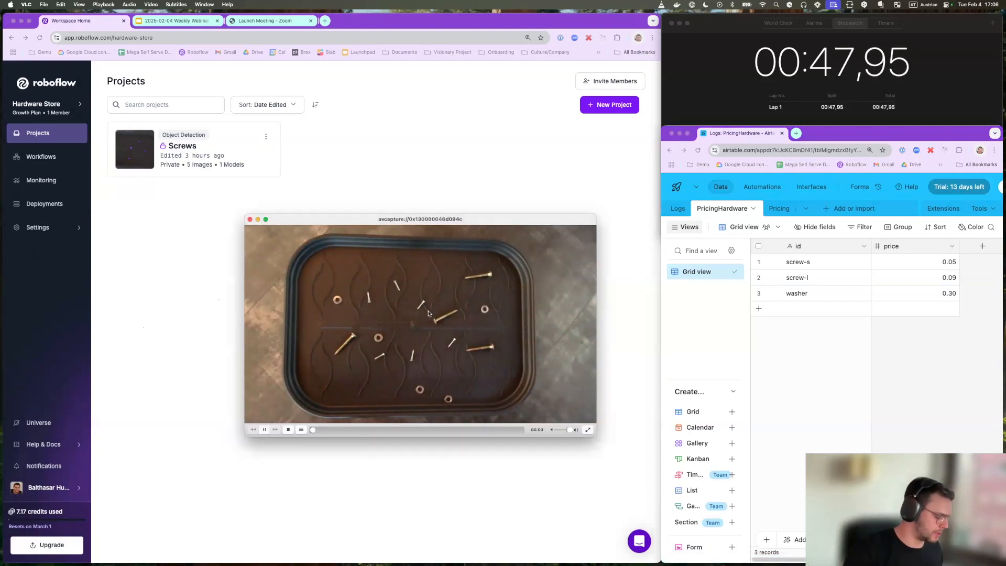
pyautogui.press('super+alt+s')
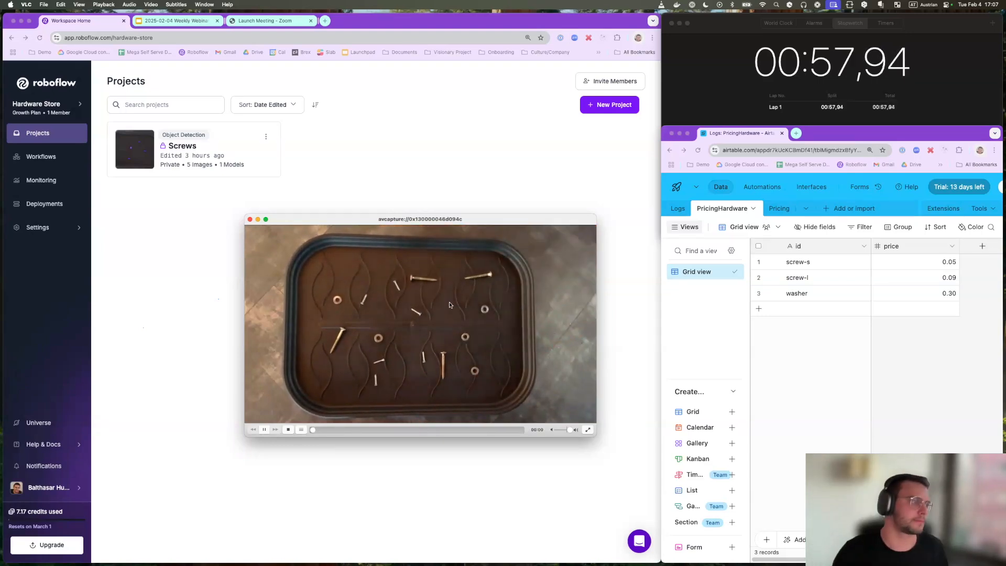
pyautogui.press('super+alt+s')
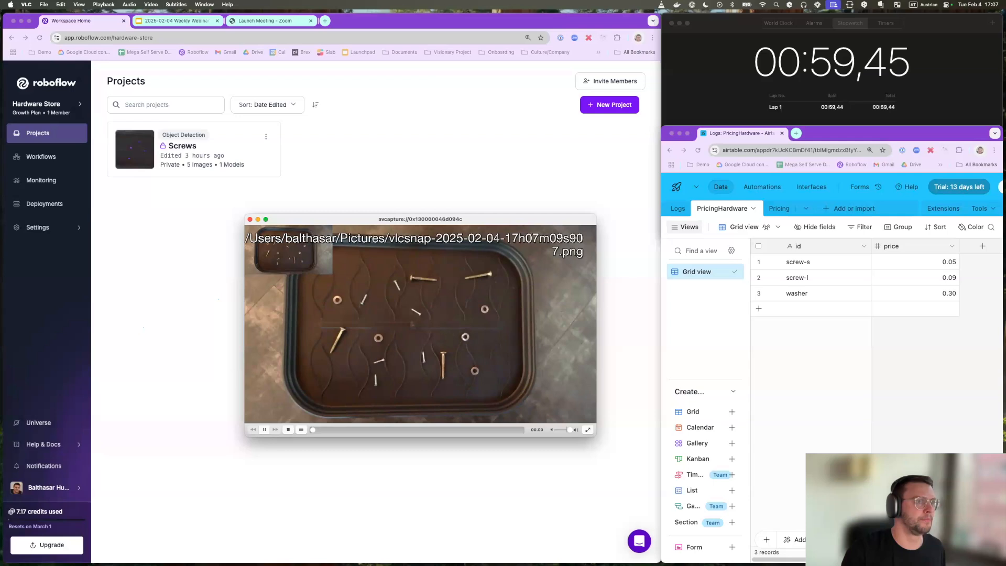
# - Create a private Object Detection project in Roboflow named "Self-Serve Checkout" with the annotation group "items"
pyautogui.click(424, 200)
pyautogui.click(601, 111)
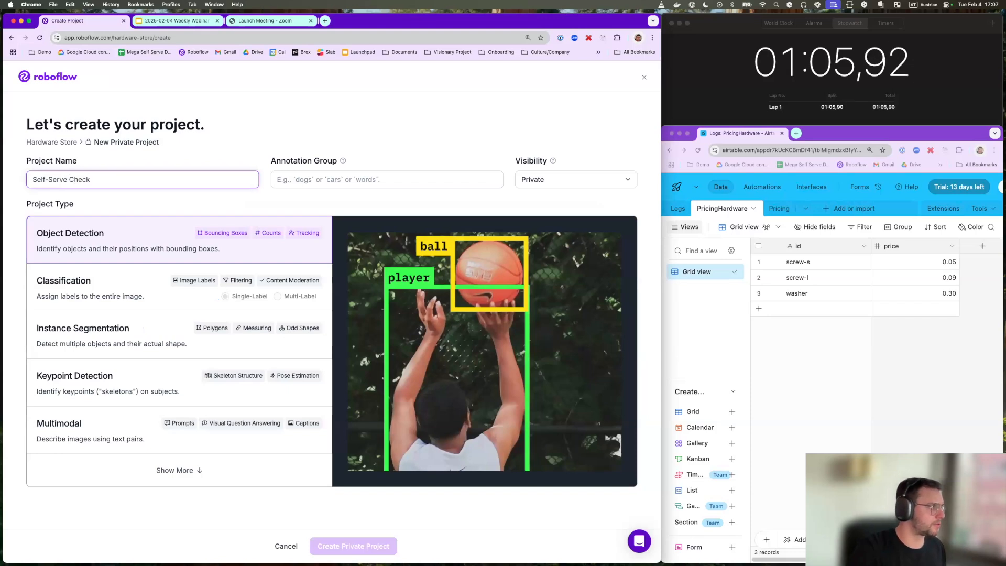
pyautogui.click(373, 180)
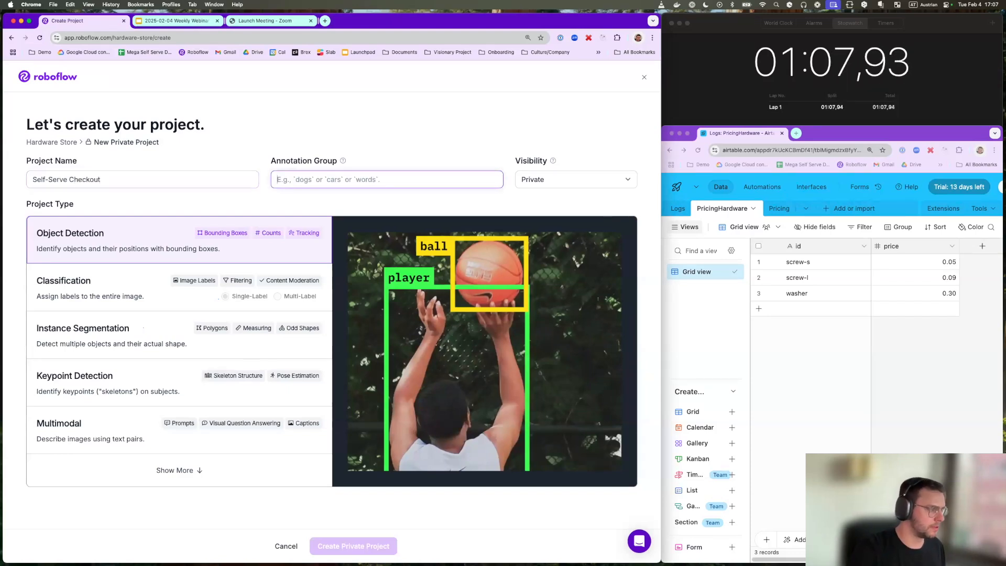
pyautogui.write('items')
pyautogui.click(346, 545)
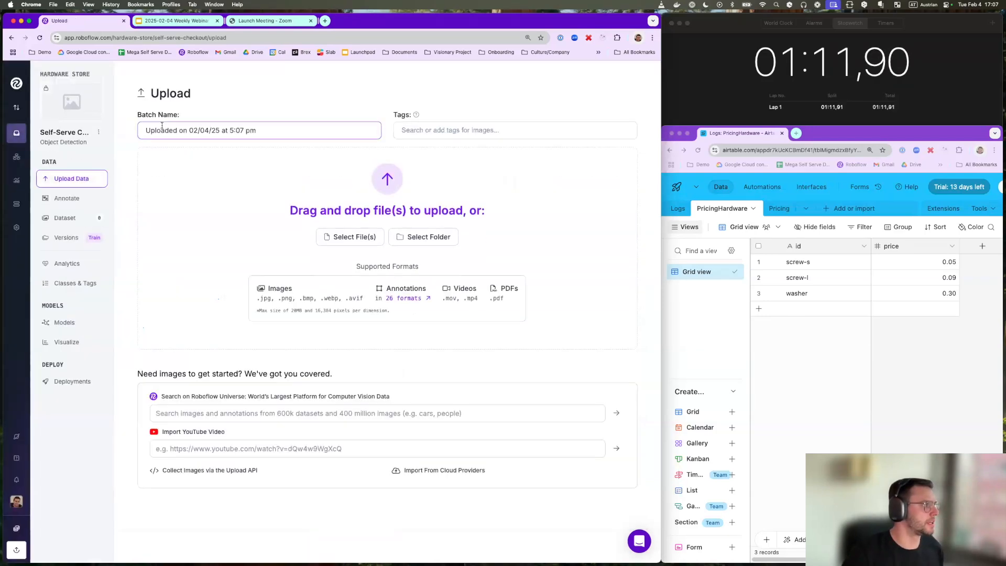
# - Add today's four vlcsnap PNG files from the Pictures folder to the project's upload batch
pyautogui.click(338, 237)
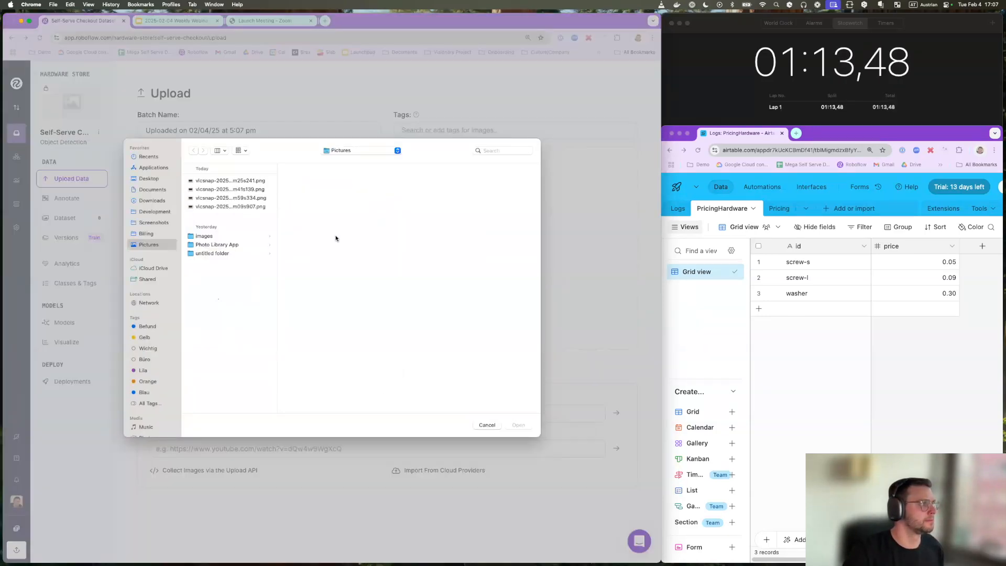
pyautogui.click(248, 181)
pyautogui.keyDown('shift'); pyautogui.click(249, 208); pyautogui.keyUp('shift')
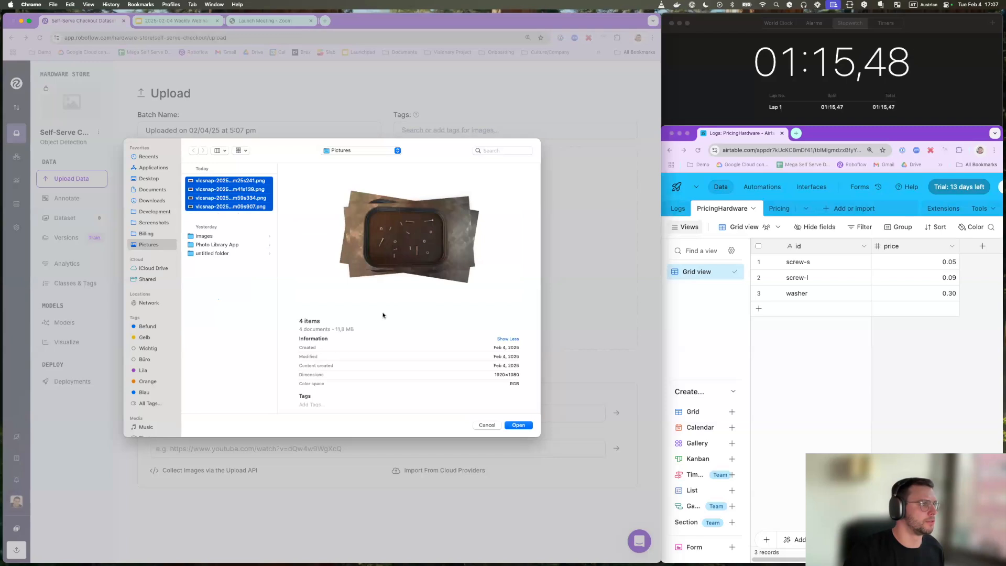
pyautogui.click(518, 425)
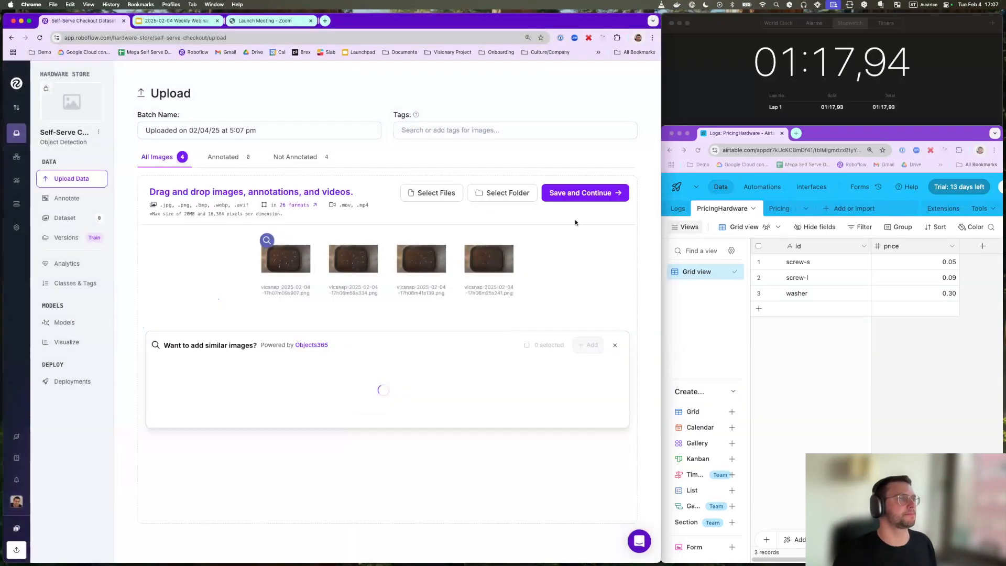
# - Save the uploaded batch and assign all four images to yourself for manual labeling
pyautogui.click(587, 193)
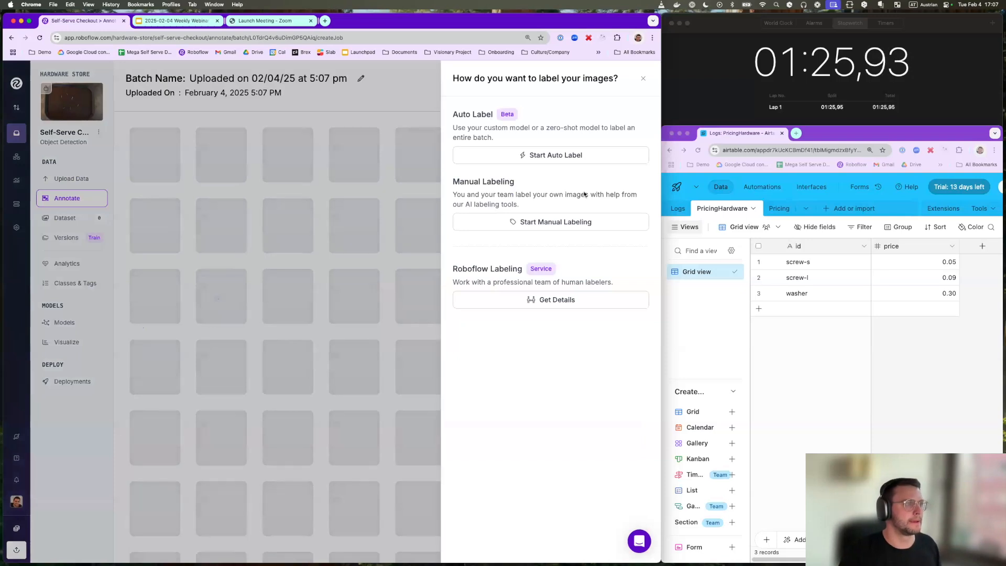
pyautogui.click(552, 220)
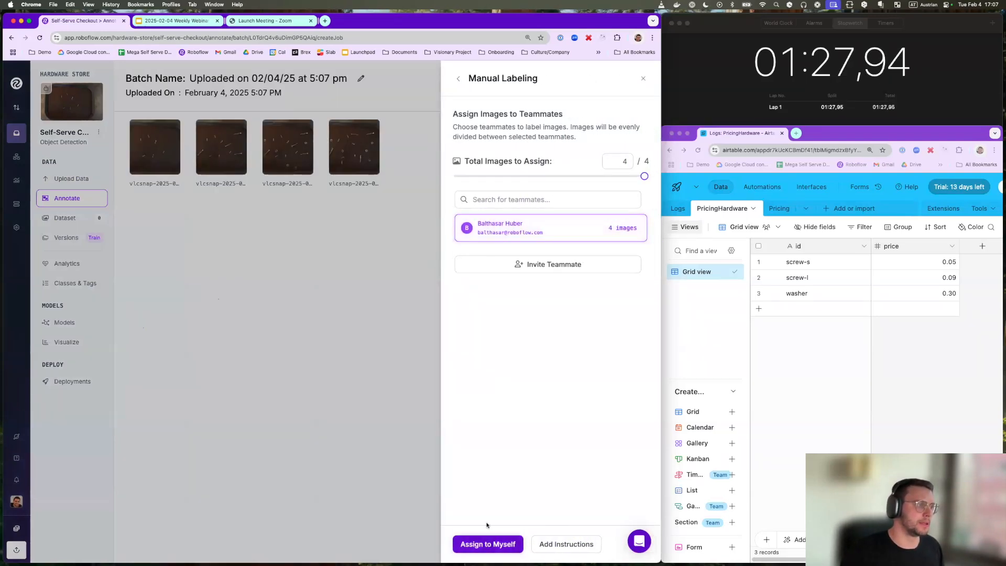
pyautogui.click(488, 544)
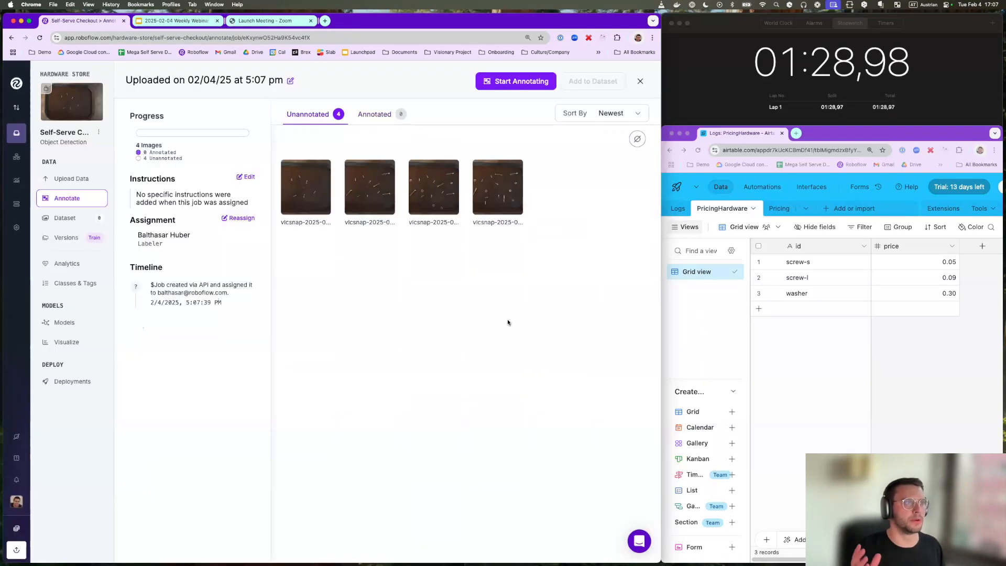
# - Sort the unannotated images by filename and start annotating them
pyautogui.click(592, 113)
pyautogui.click(576, 169)
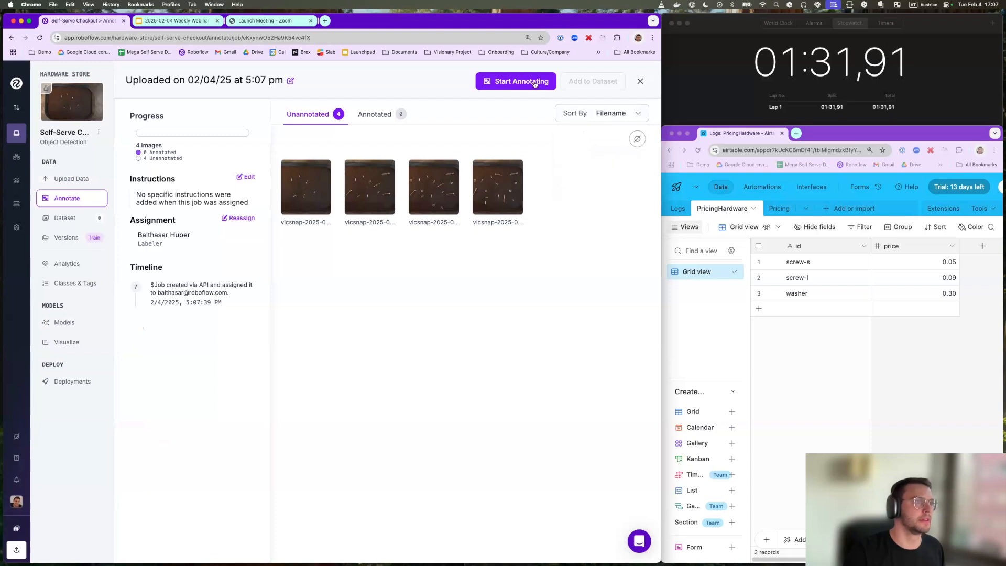
pyautogui.click(534, 83)
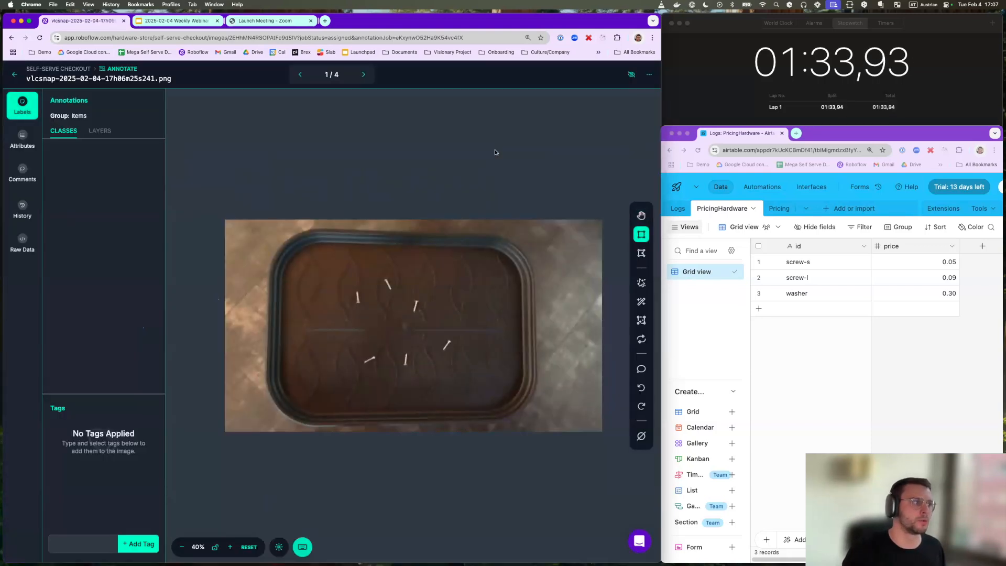
# - Turn on Box Prompting and draw a bounding box around the lower-left small screw, labeling it with the new class "screw-s"
pyautogui.click(641, 320)
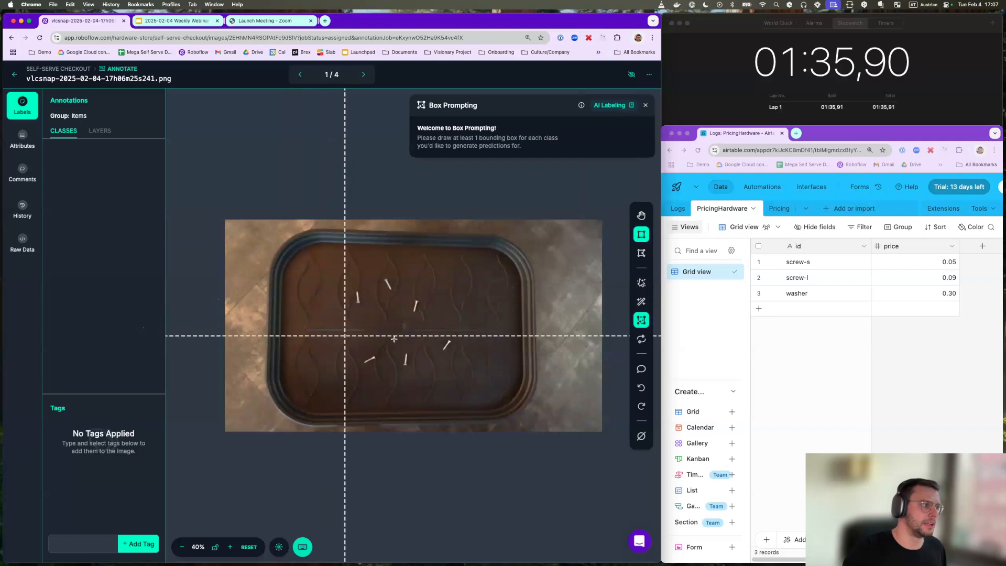
pyautogui.scroll(5, 350, 356)
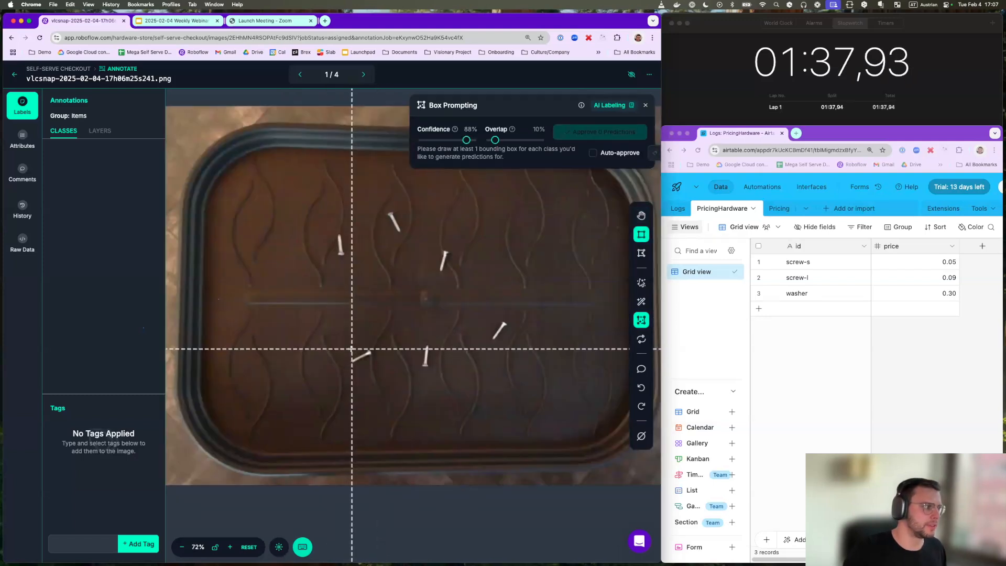
pyautogui.moveTo(351, 348); pyautogui.dragTo(371, 361)
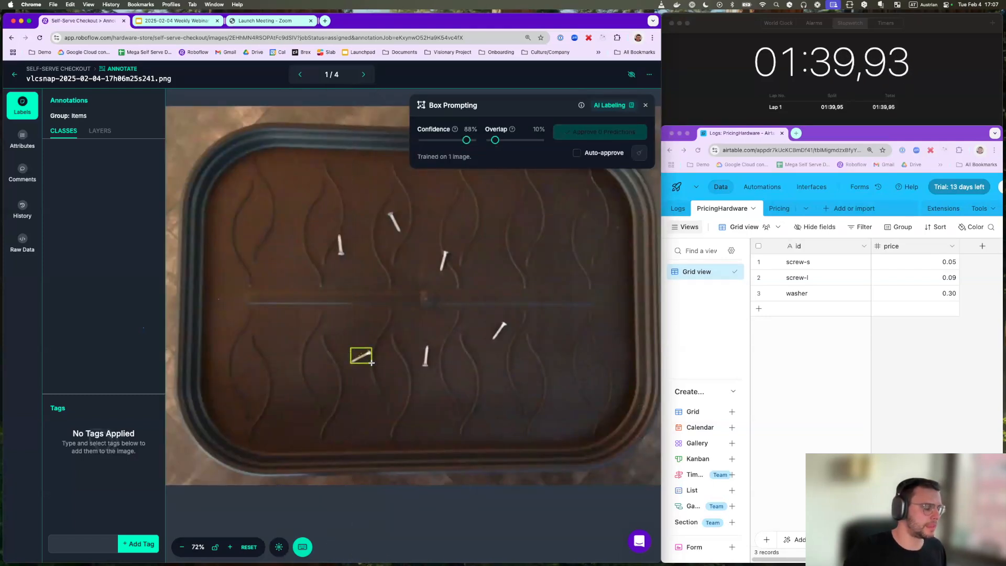
pyautogui.write('screw-s')
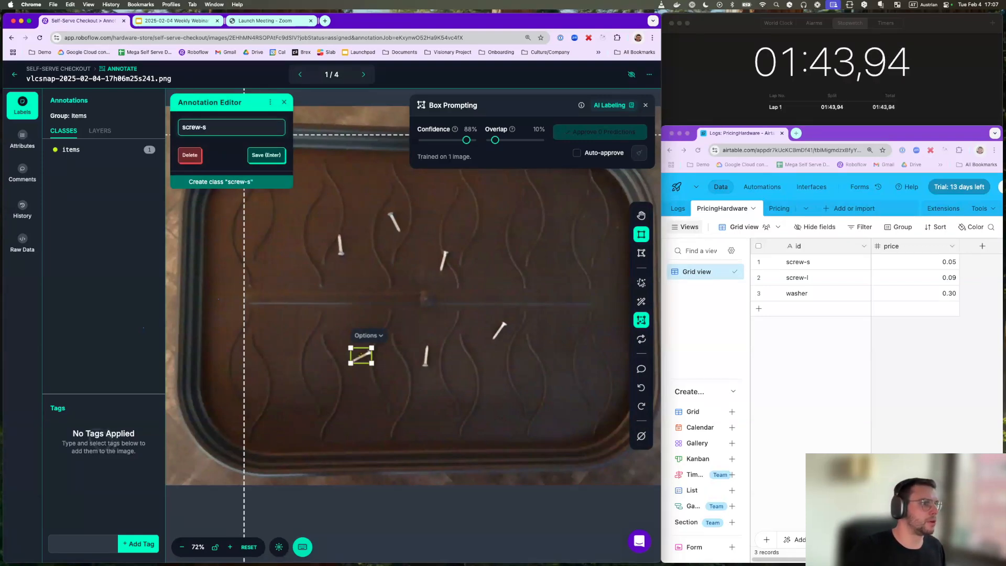
pyautogui.press('Return')
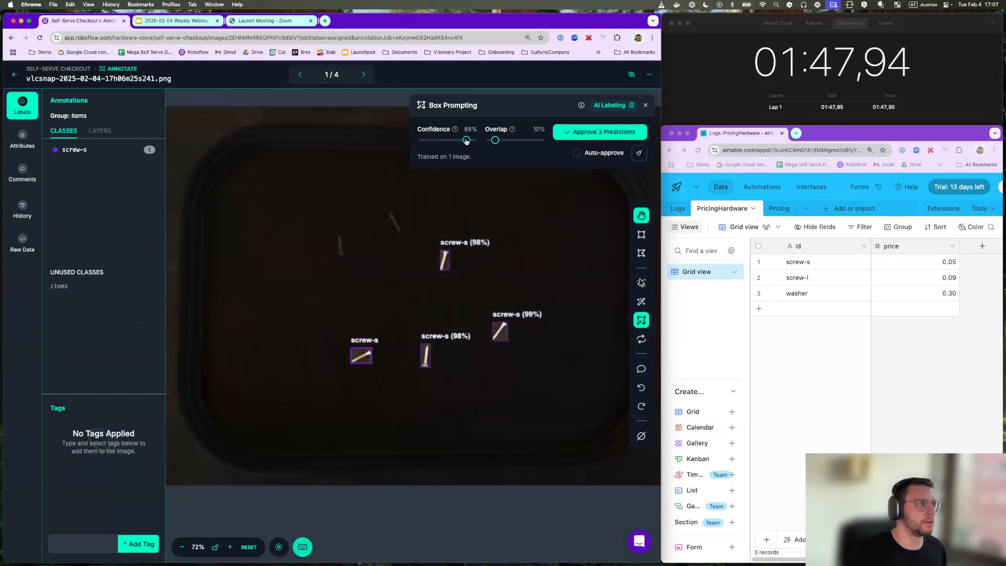
# - Set the Box Prompting confidence to 82% and approve the predicted screw-s boxes on the first image
pyautogui.moveTo(466, 141); pyautogui.dragTo(463, 140)
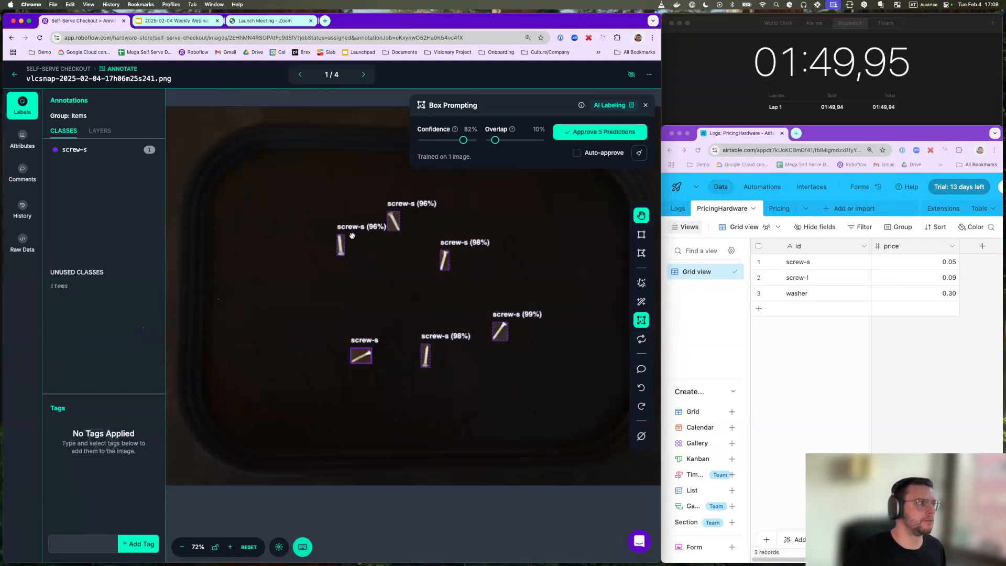
pyautogui.click(611, 141)
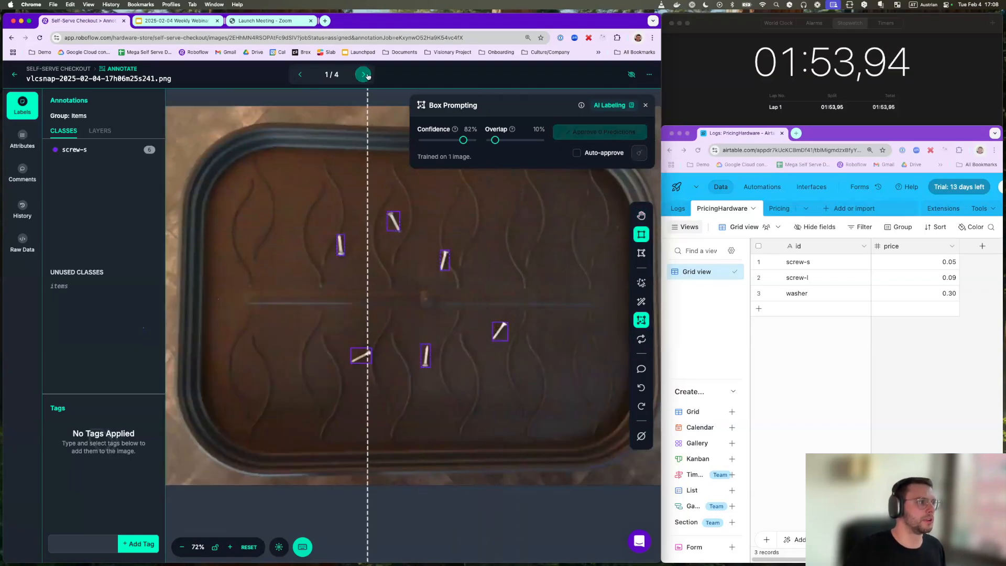
# - On the second image, raise the prediction confidence to 89% and box the upper-right long screw as new class "screw-l"
pyautogui.click(363, 74)
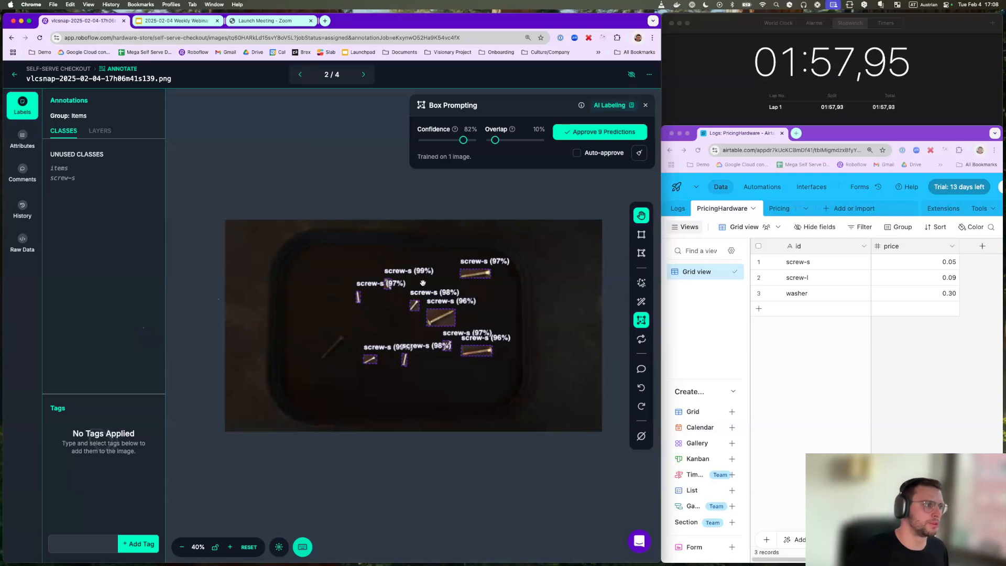
pyautogui.click(461, 139)
pyautogui.moveTo(462, 139); pyautogui.dragTo(466, 140)
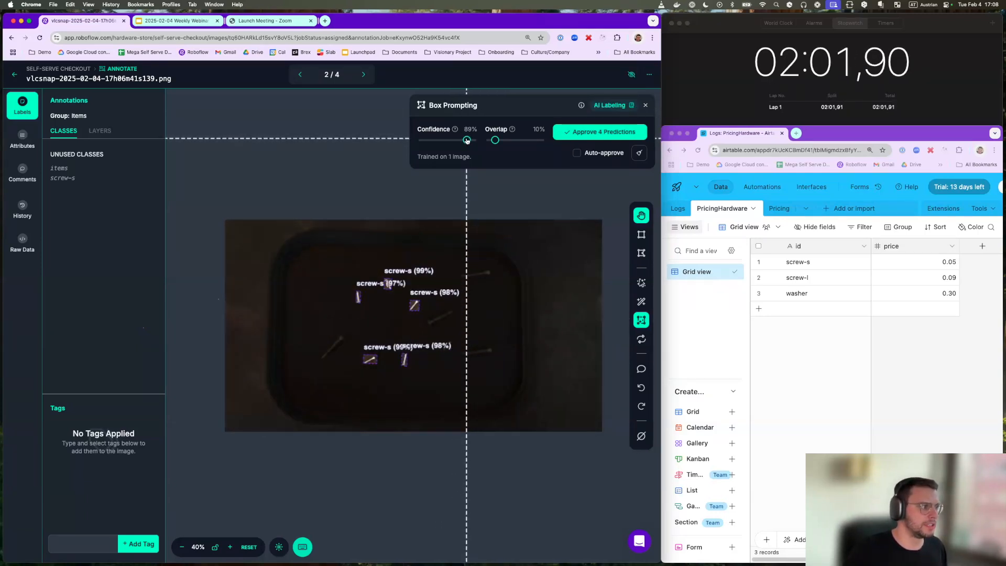
pyautogui.click(641, 234)
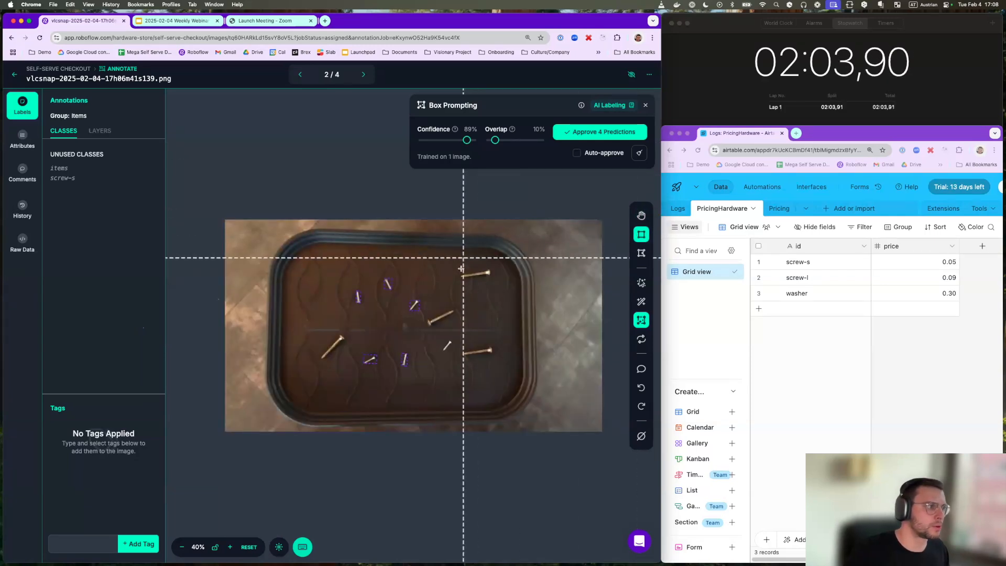
pyautogui.moveTo(460, 267); pyautogui.dragTo(491, 279)
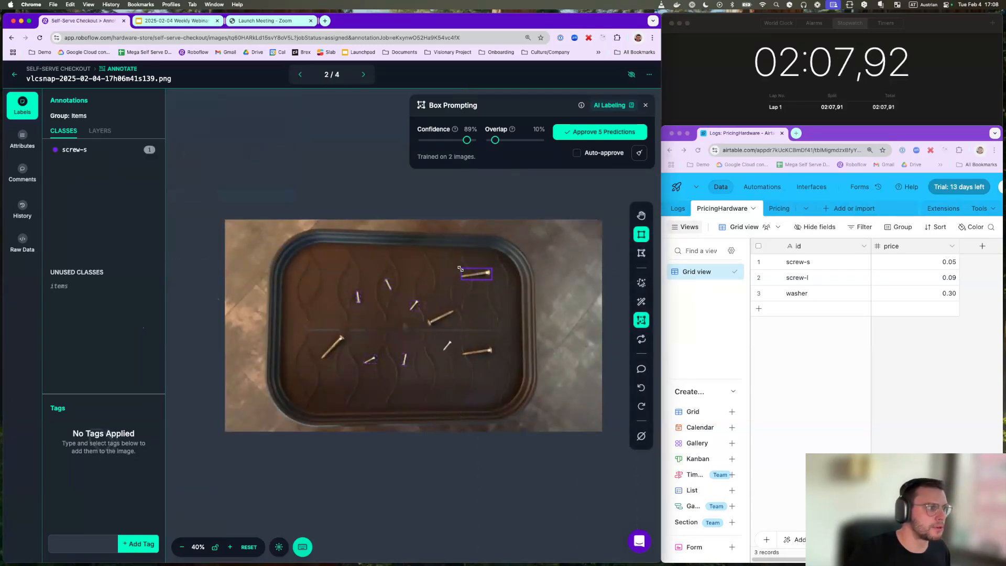
pyautogui.press('BackSpace')
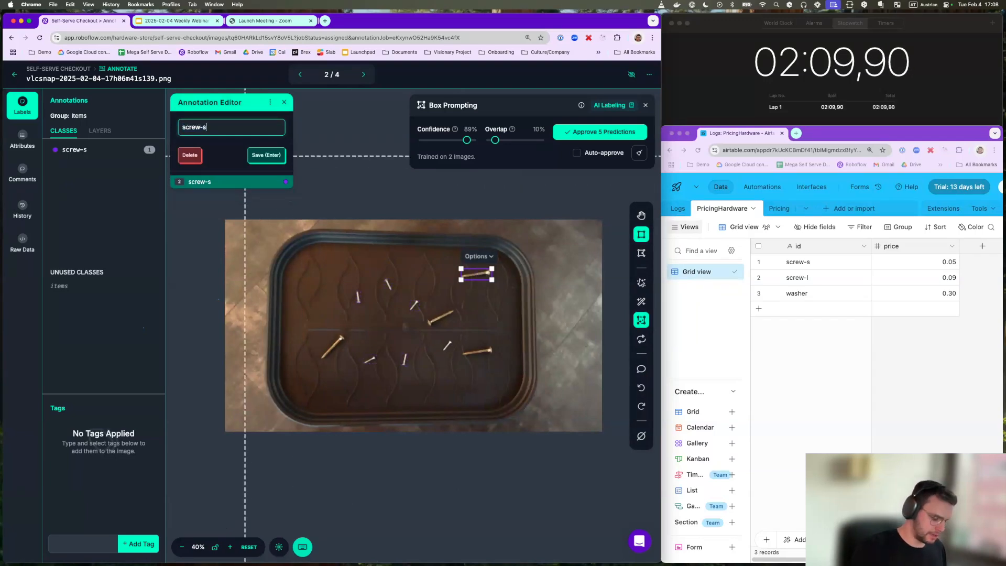
pyautogui.write('l')
pyautogui.click(253, 181)
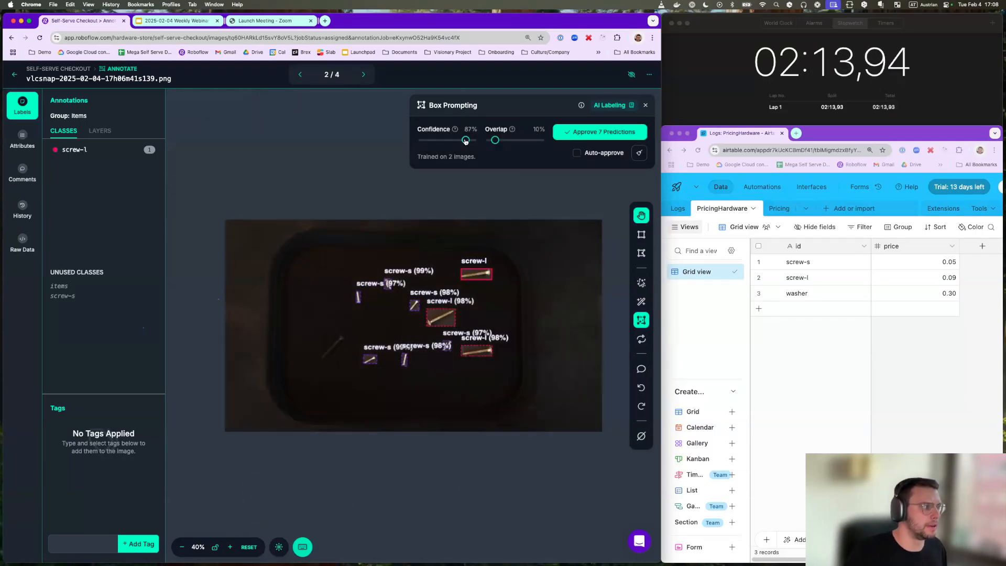
# - Lower the Box Prompting confidence to 85% and approve the predicted screw boxes on the second image
pyautogui.moveTo(465, 141); pyautogui.dragTo(464, 142)
pyautogui.press('b')
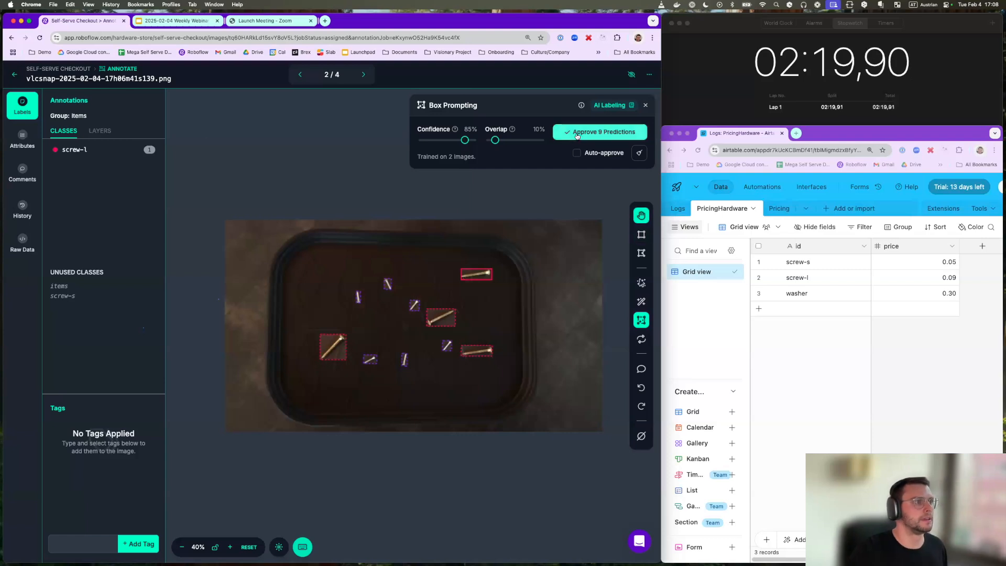
pyautogui.click(600, 132)
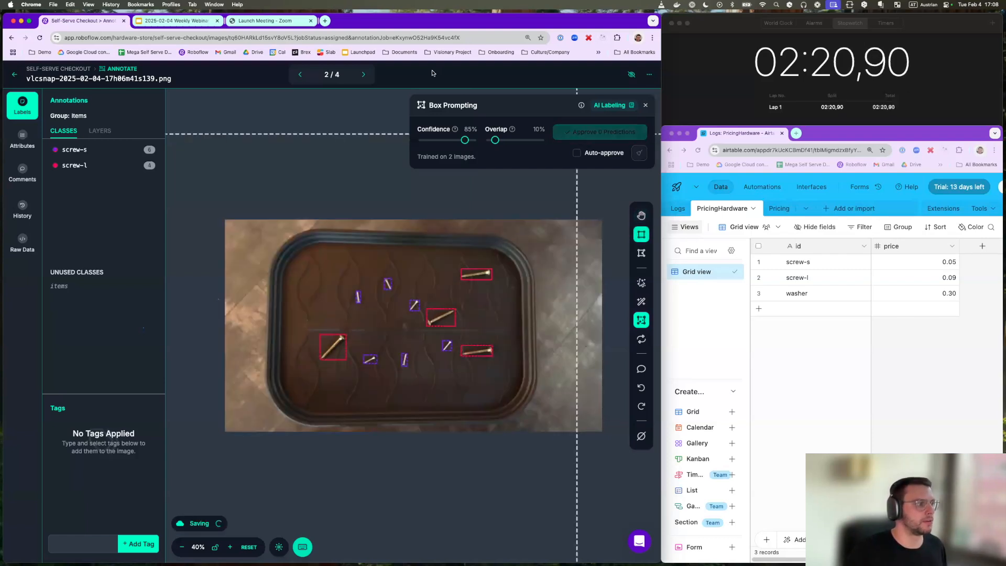
# - On the third image, draw a bounding box around the washer left of the tray's center and label it with the new class "washer"
pyautogui.click(363, 74)
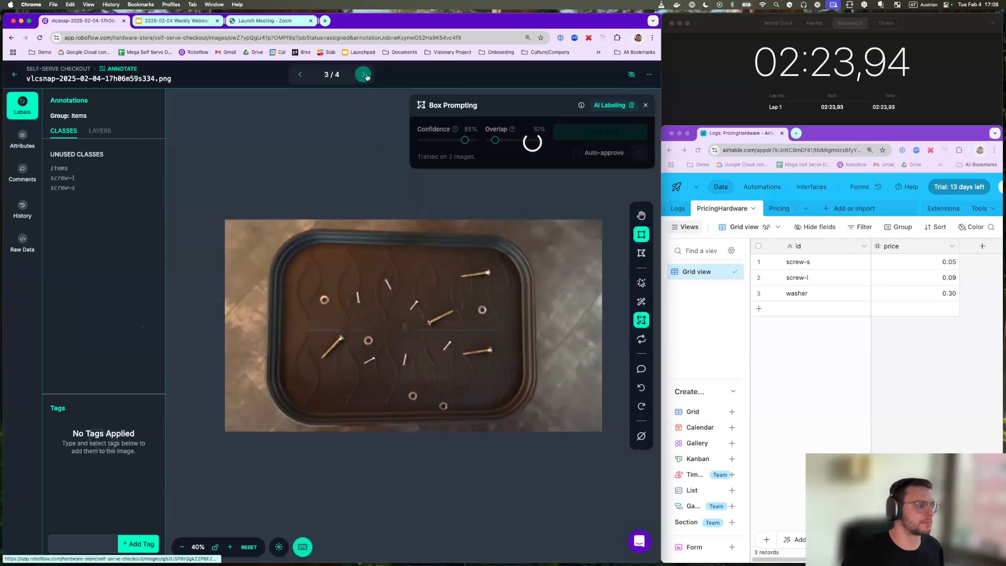
pyautogui.click(641, 234)
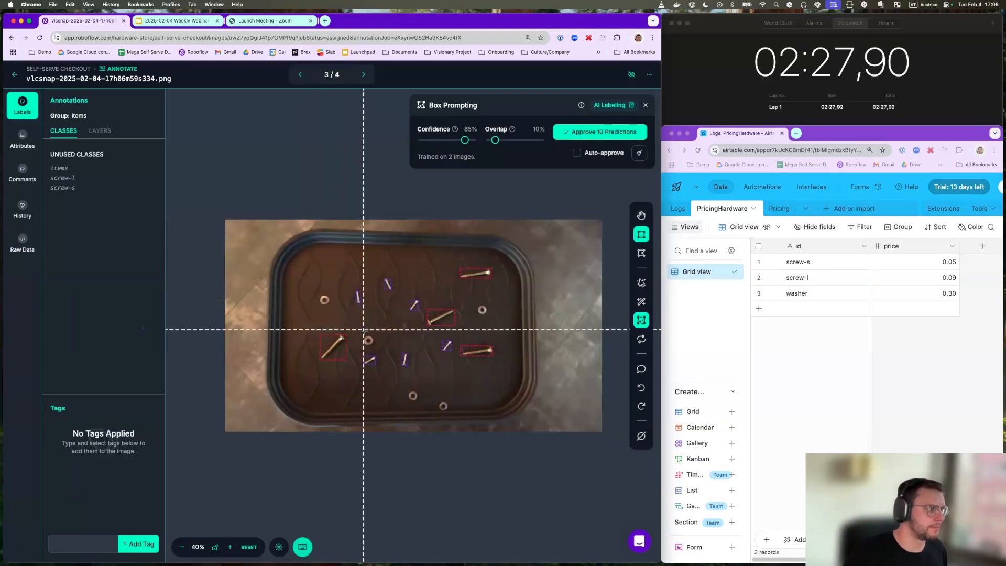
pyautogui.scroll(5, 323, 299)
pyautogui.moveTo(348, 328); pyautogui.dragTo(379, 354)
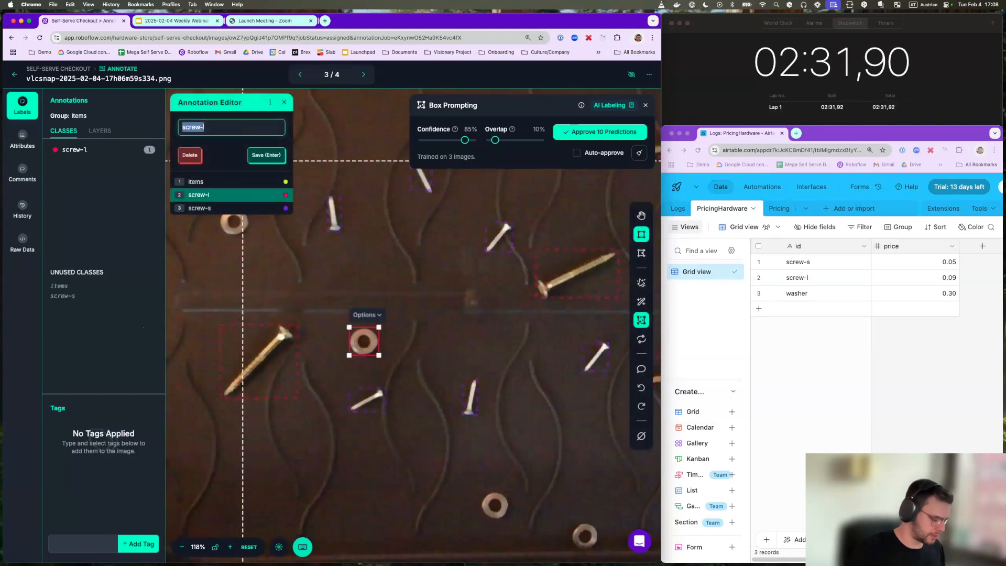
pyautogui.write('washer')
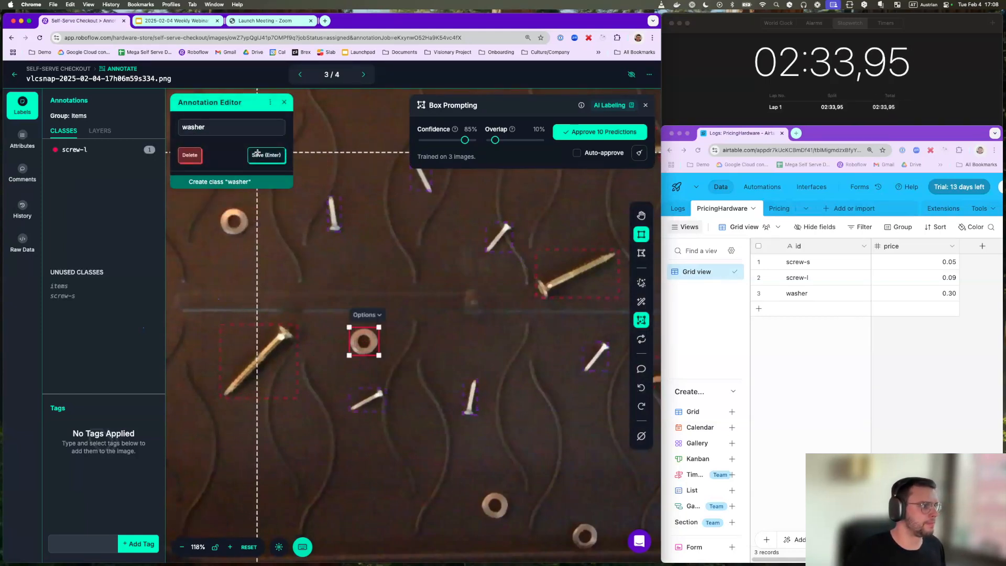
pyautogui.click(258, 154)
# - Check the predicted screw and washer boxes on the third image and approve them all
pyautogui.scroll(-5, 309, 233)
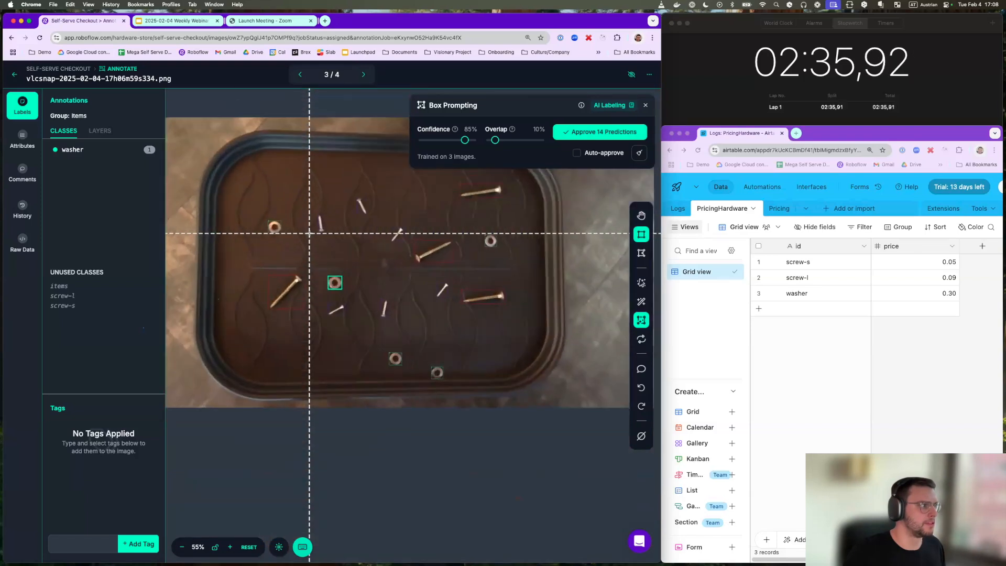
pyautogui.scroll(3, 309, 233)
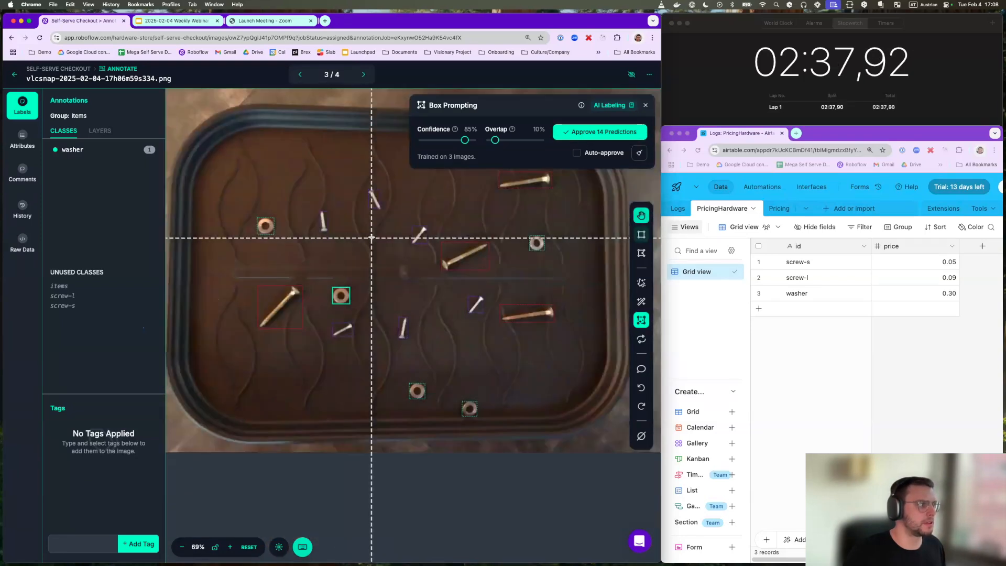
pyautogui.scroll(-3, 371, 237)
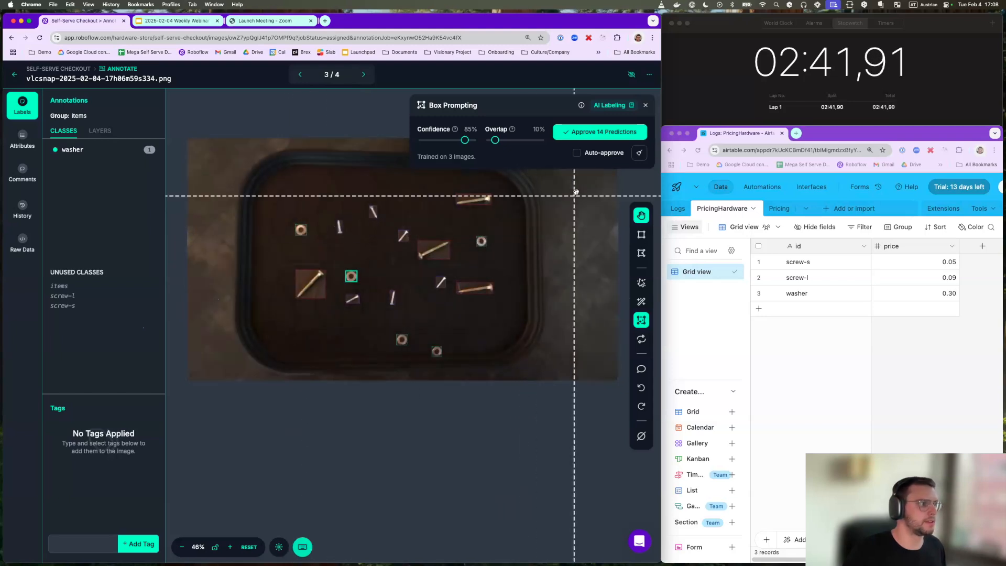
pyautogui.click(606, 140)
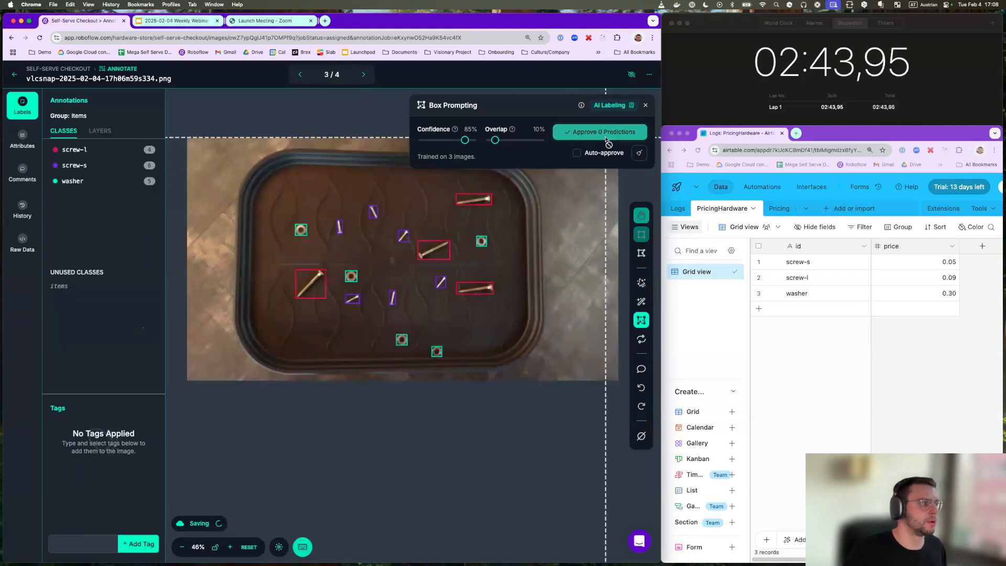
# - Go to the fourth image and approve all of its predicted screw-s, screw-l and washer boxes
pyautogui.click(363, 74)
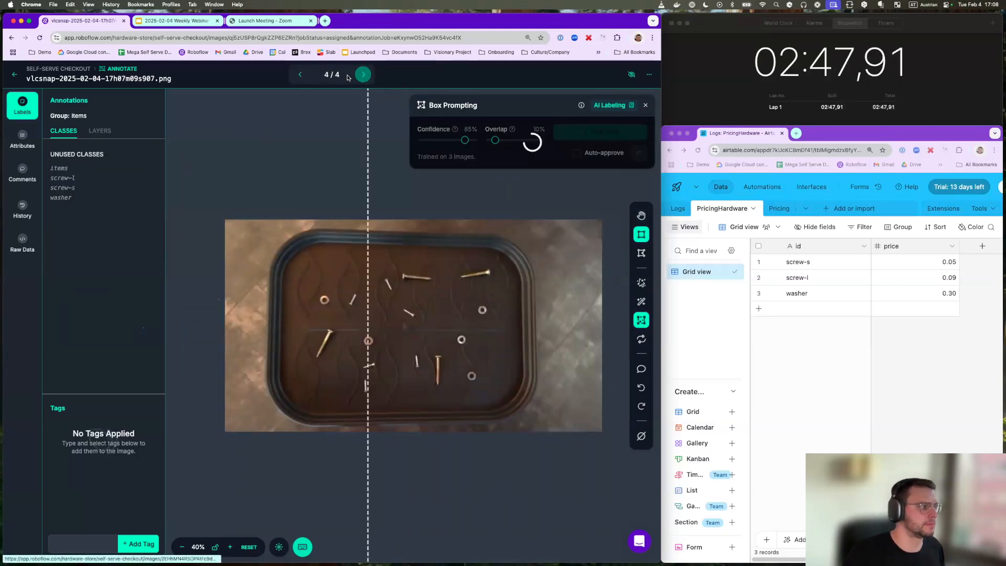
pyautogui.press('b')
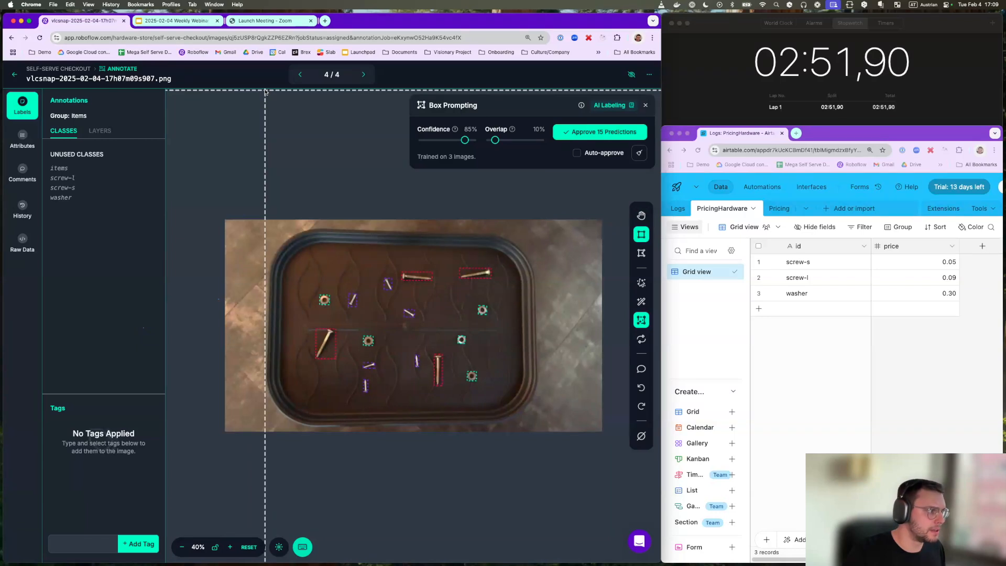
pyautogui.press('d')
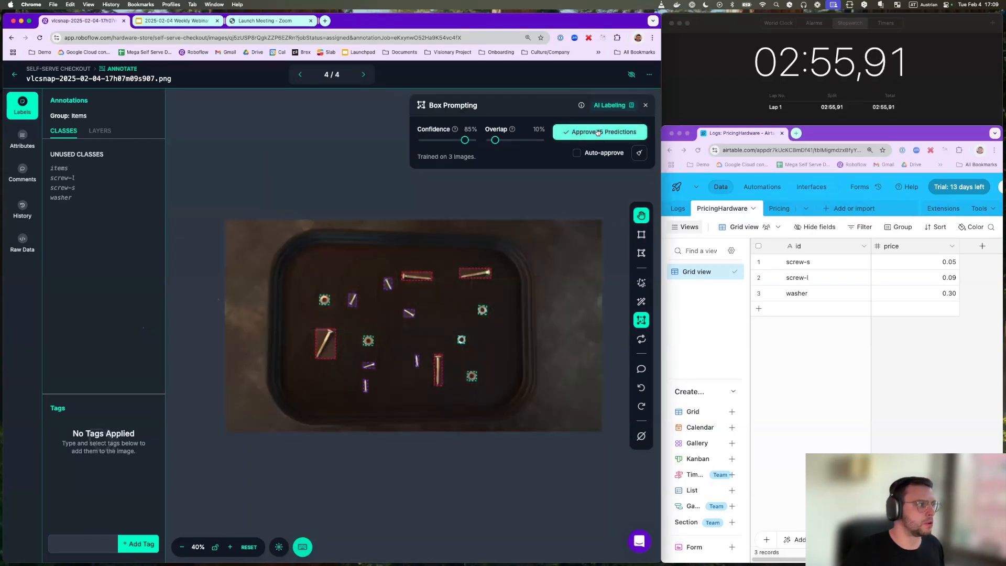
pyautogui.click(600, 132)
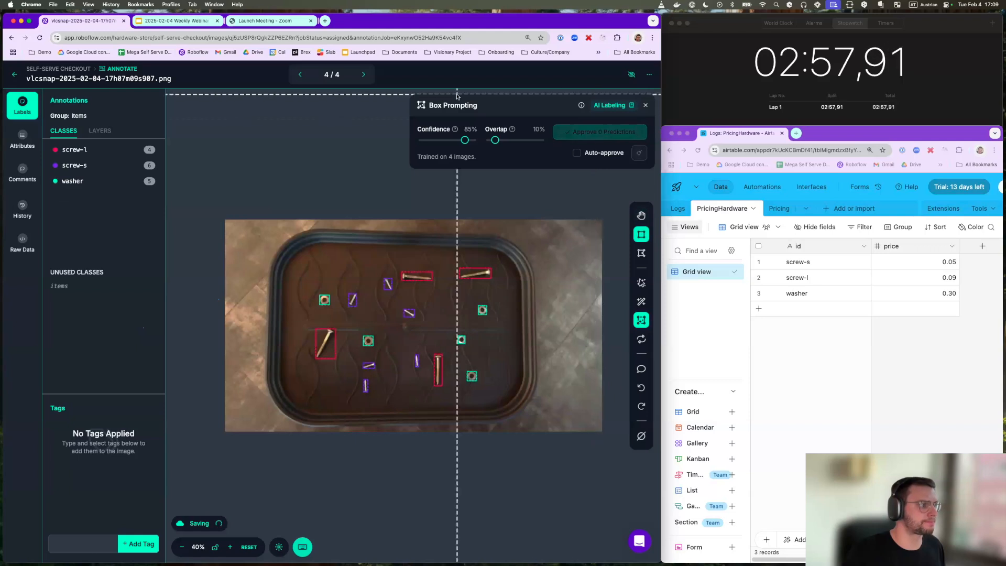
# - Add the four annotated images to the dataset with a 70/20/10 train/valid/test split and dismiss the Roboflow Instant notice
pyautogui.click(16, 77)
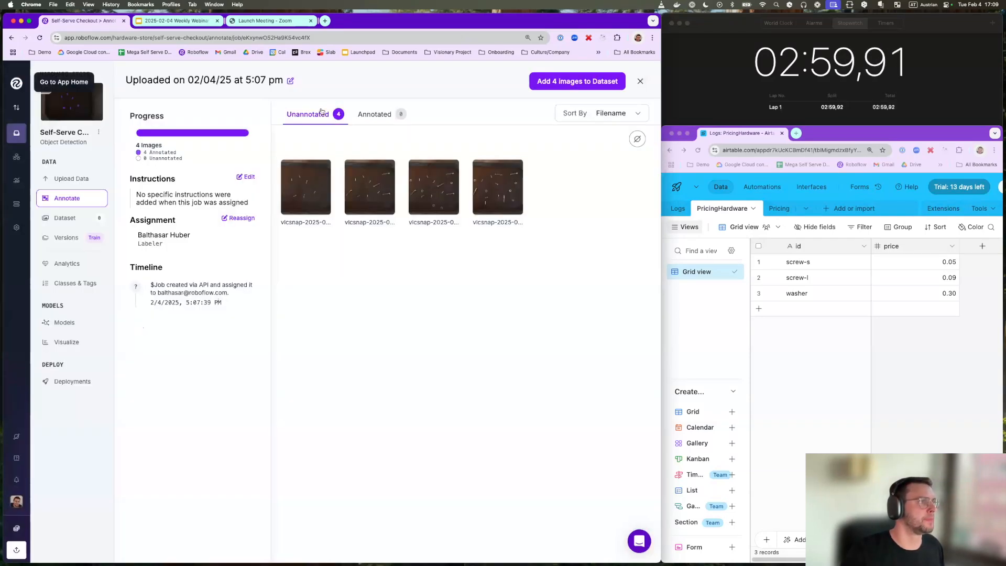
pyautogui.click(566, 82)
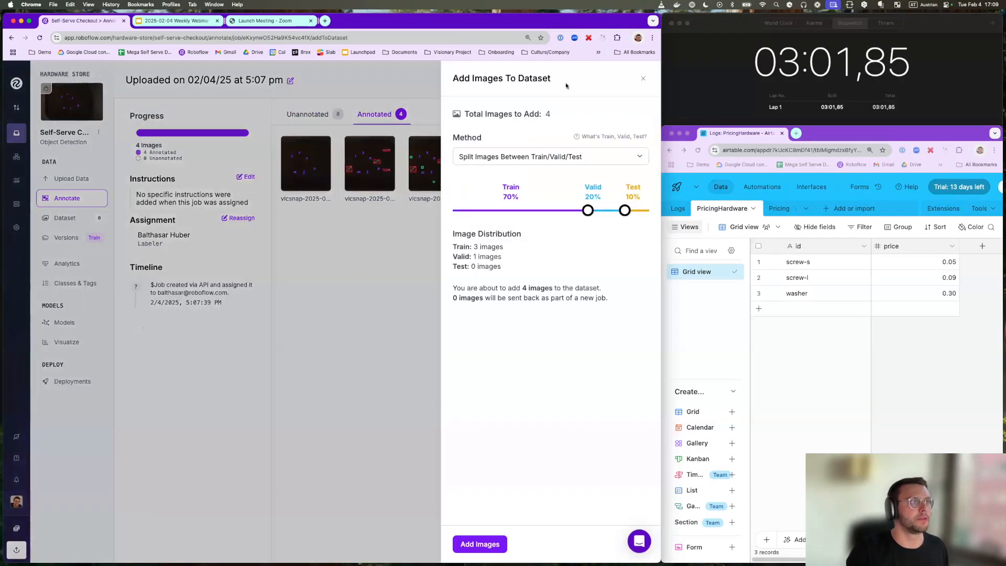
pyautogui.click(477, 543)
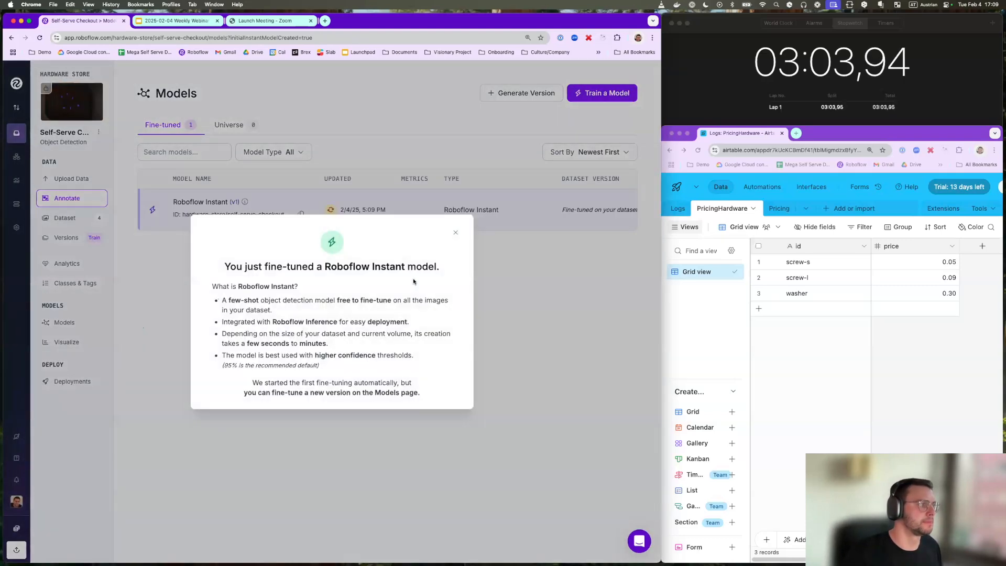
pyautogui.click(456, 234)
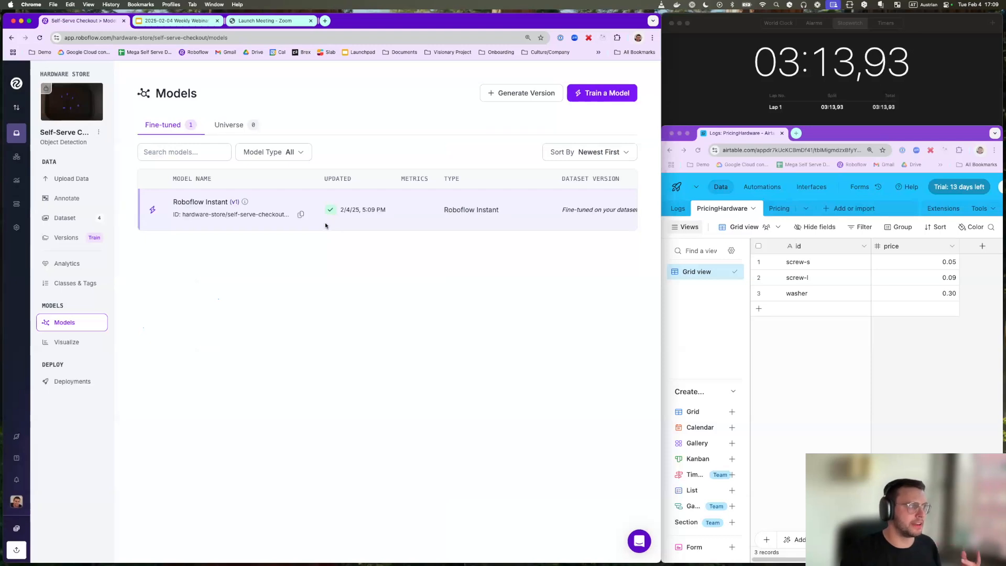
# - Deploy the fine-tuned Roboflow Instant model with the "Detect, Count, and Visualize" workflow template
pyautogui.hscroll(5, 340, 225)
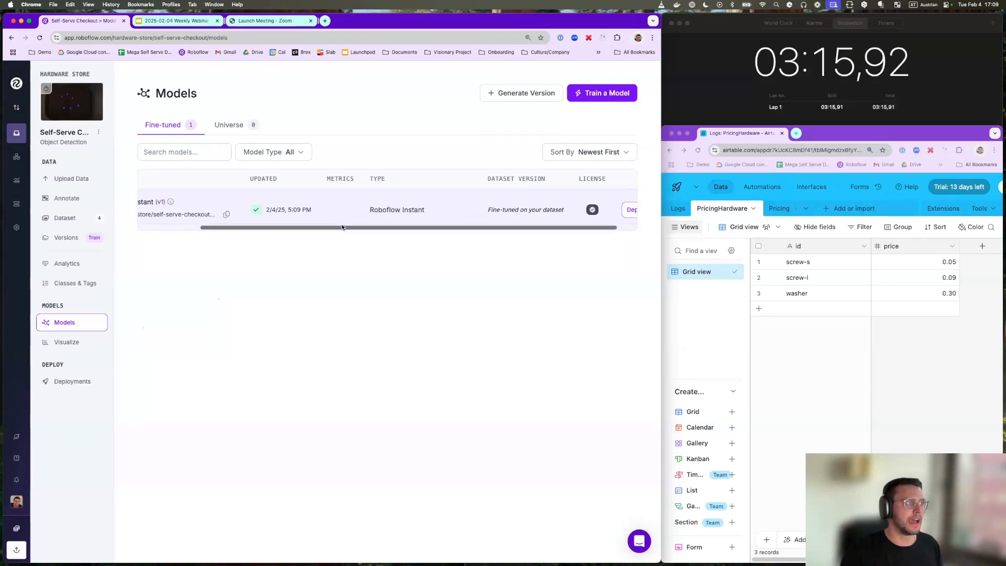
pyautogui.click(607, 210)
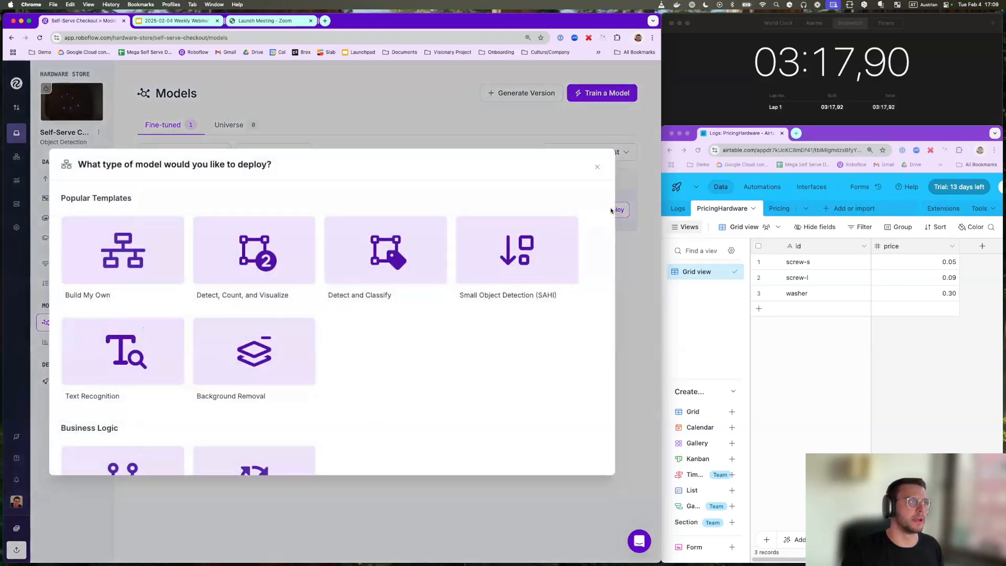
pyautogui.click(255, 255)
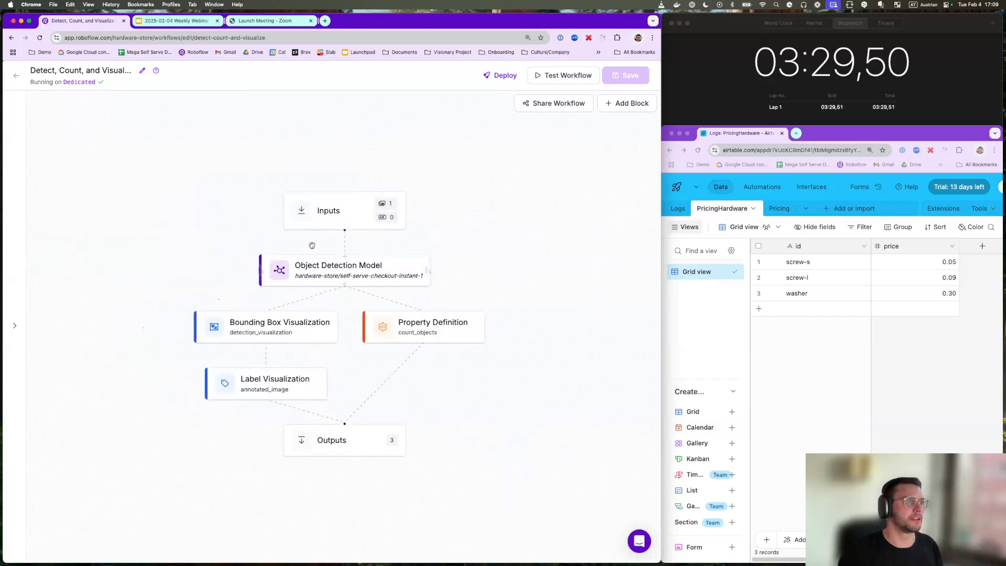
pyautogui.click(561, 74)
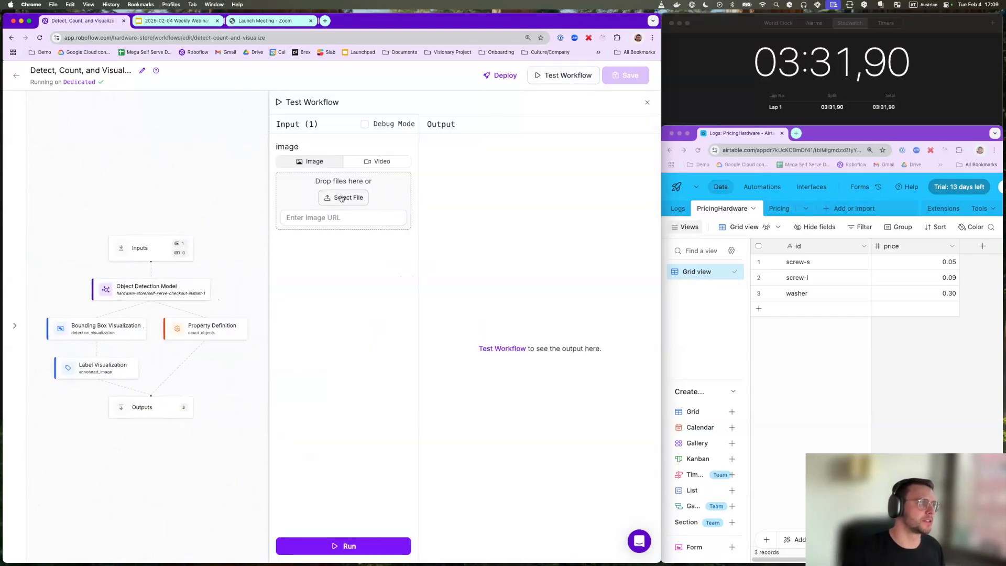
pyautogui.click(341, 198)
pyautogui.click(237, 206)
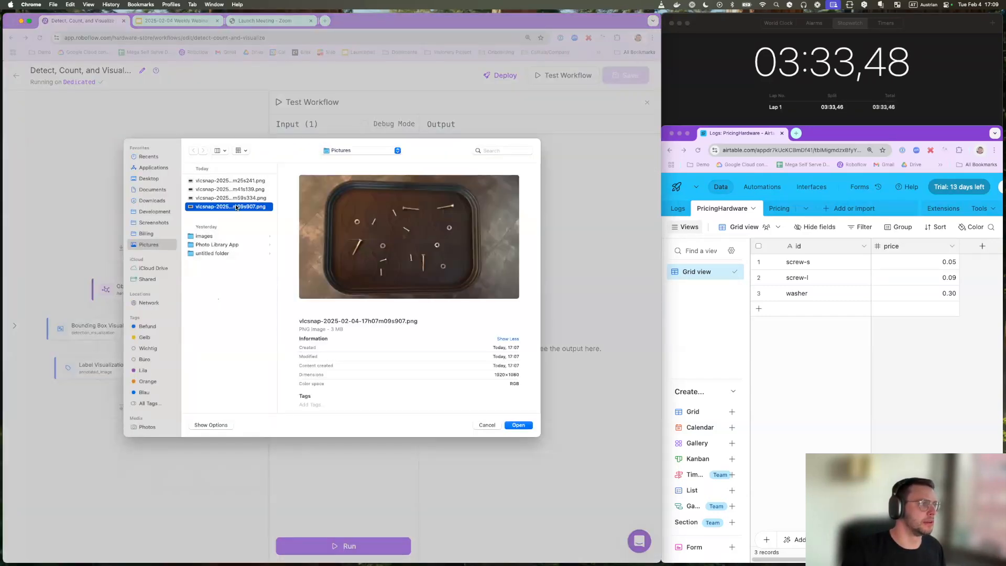
pyautogui.click(518, 424)
pyautogui.click(380, 545)
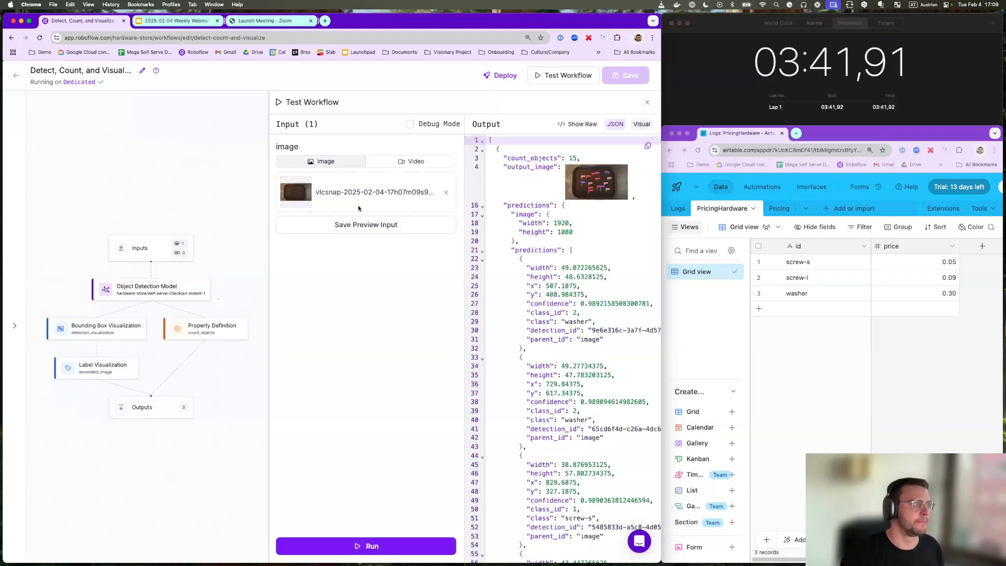
# - Switch to the Clock app, stop the running stopwatch and return to the workflow test in Chrome
pyautogui.click(815, 114)
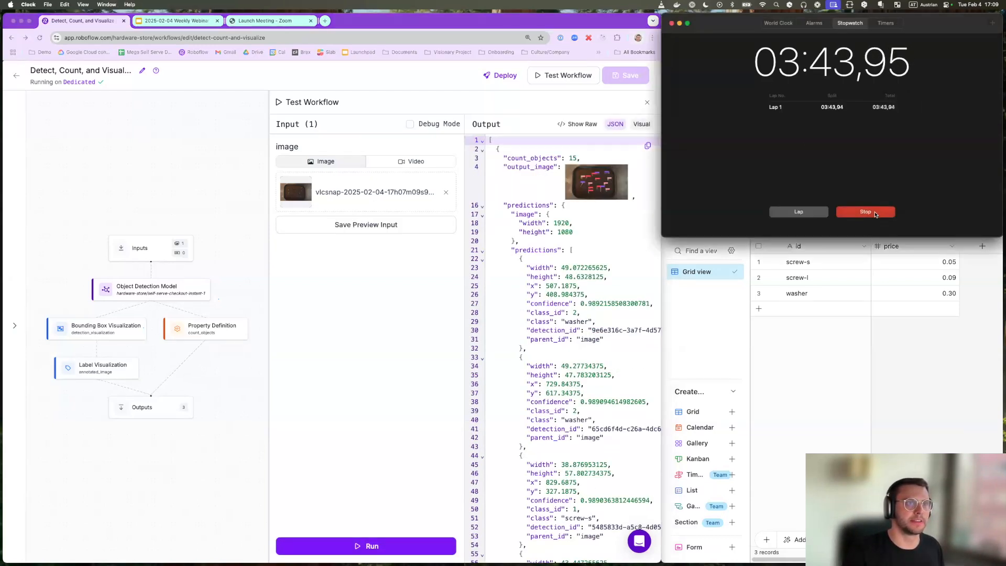
pyautogui.click(865, 211)
pyautogui.click(595, 216)
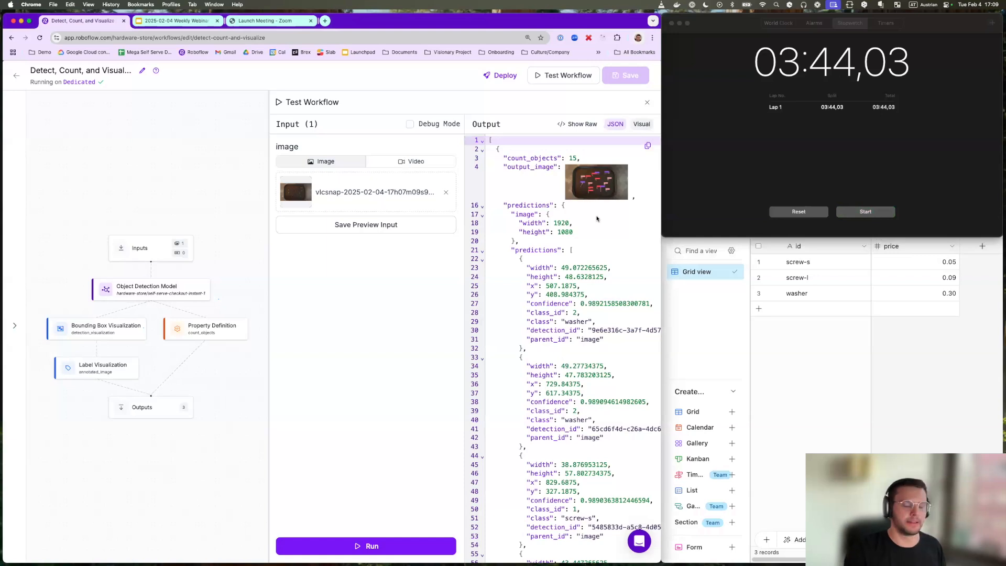
# - Examine the enlarged output image's labeled detections and the count_objects value in the workflow test output
pyautogui.click(595, 190)
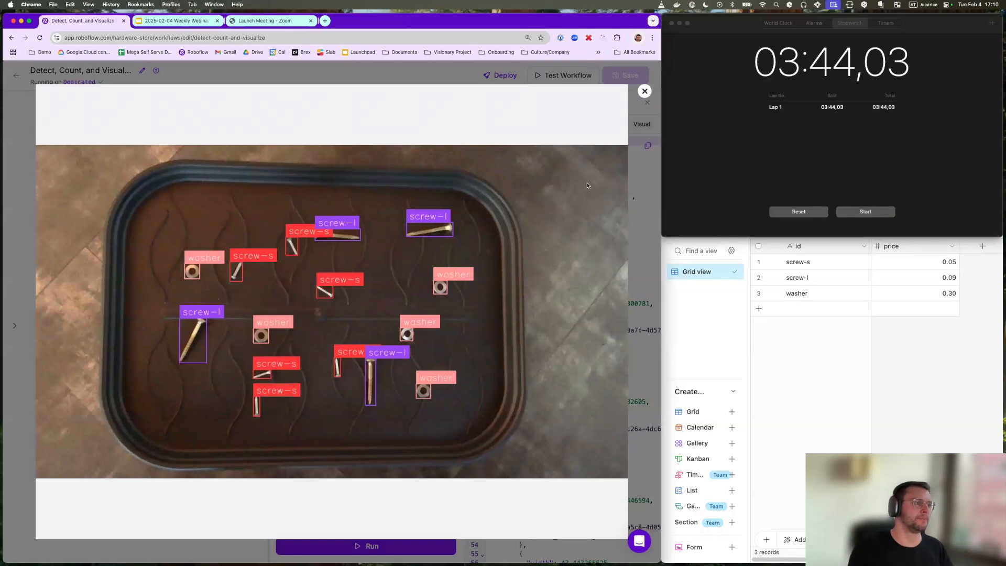
pyautogui.click(645, 91)
pyautogui.moveTo(507, 158); pyautogui.dragTo(574, 158)
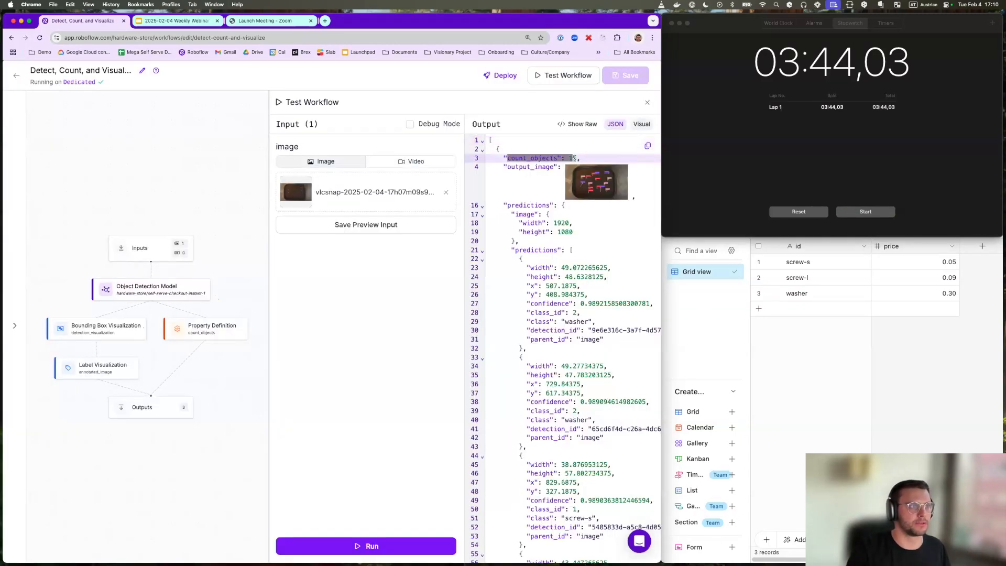
pyautogui.click(588, 182)
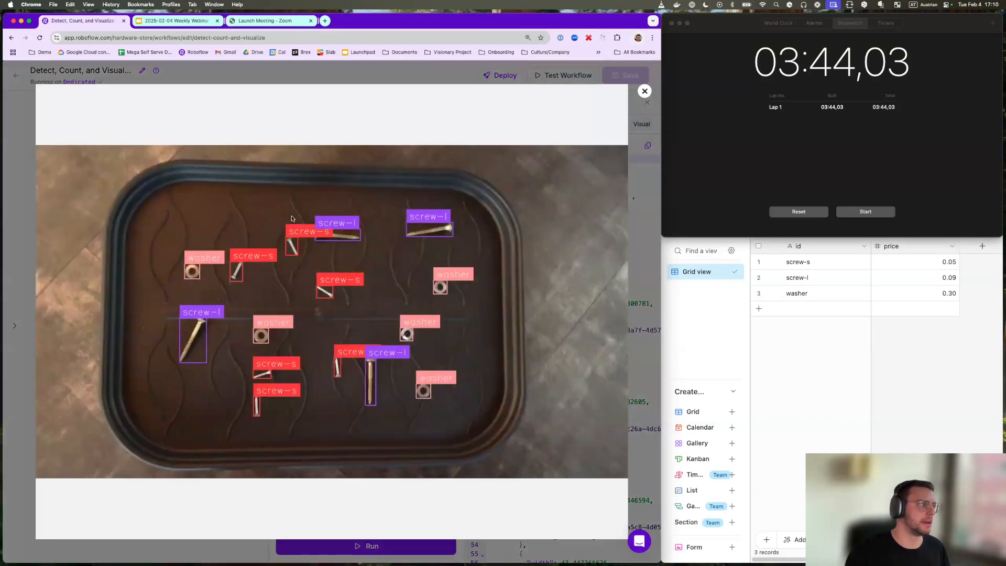
# - Close the enlarged output image and examine the detection model, visualization and property blocks in the workflow
pyautogui.click(643, 91)
pyautogui.moveTo(269, 230); pyautogui.dragTo(487, 229)
pyautogui.moveTo(221, 271); pyautogui.dragTo(354, 277)
pyautogui.scroll(5, 191, 297)
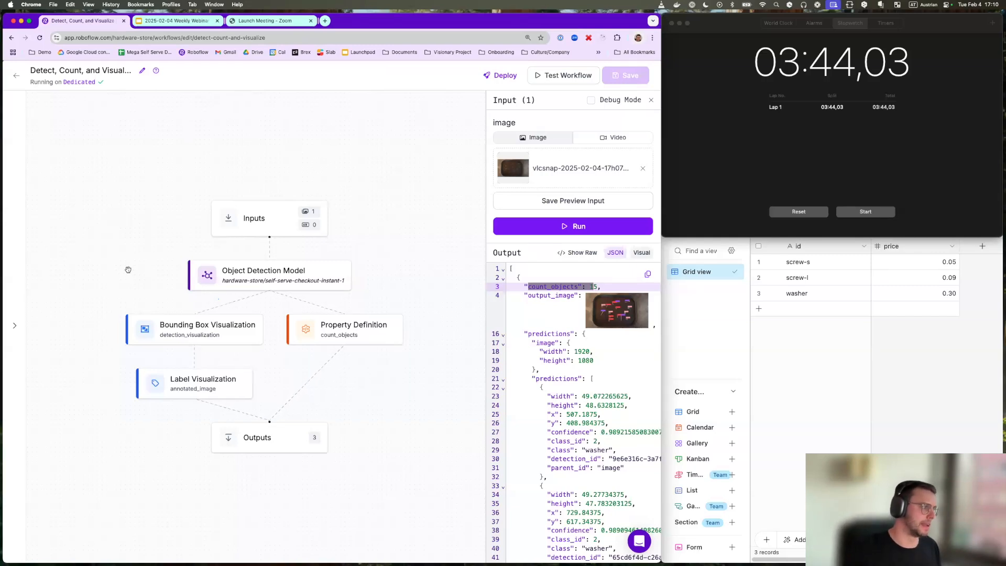
pyautogui.moveTo(269, 285)
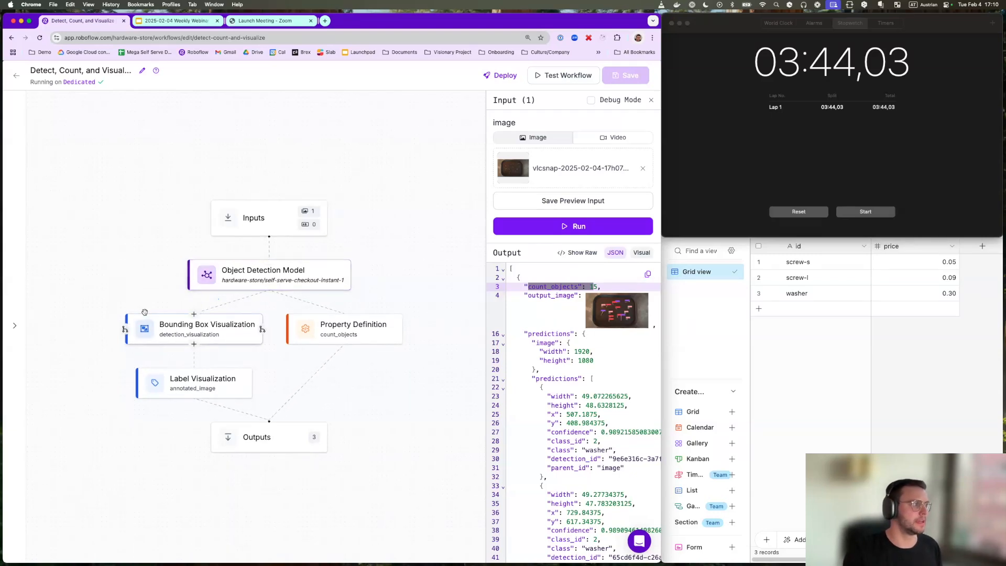
pyautogui.moveTo(238, 336)
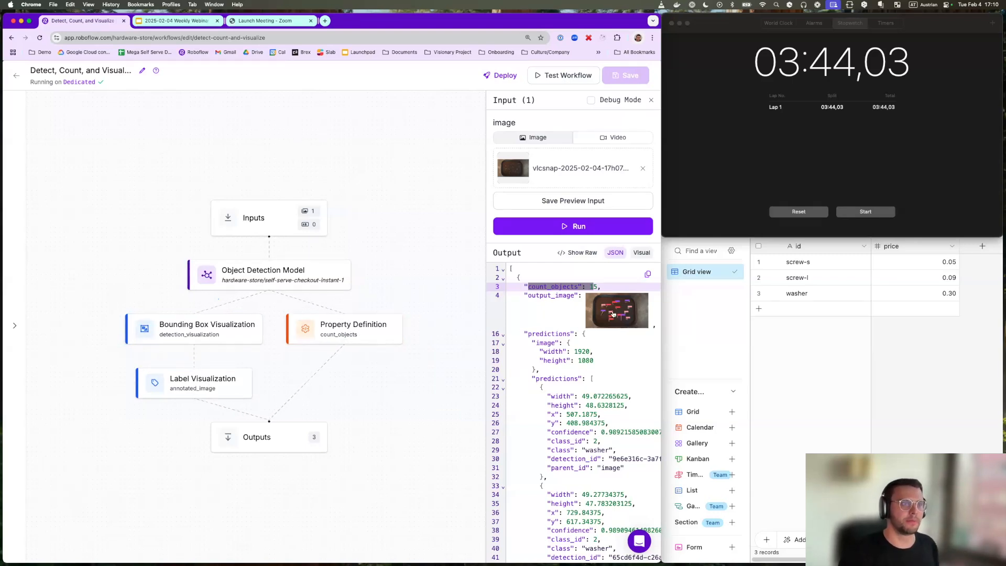
# - Switch to the Airtable window and view the Logs and PricingHardware tables
pyautogui.click(821, 287)
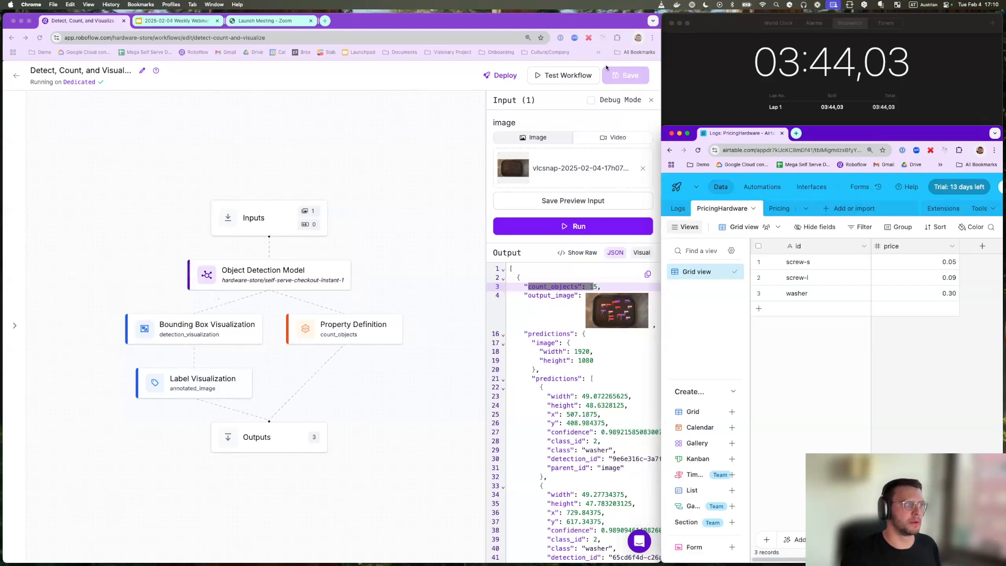
pyautogui.click(677, 208)
pyautogui.click(731, 210)
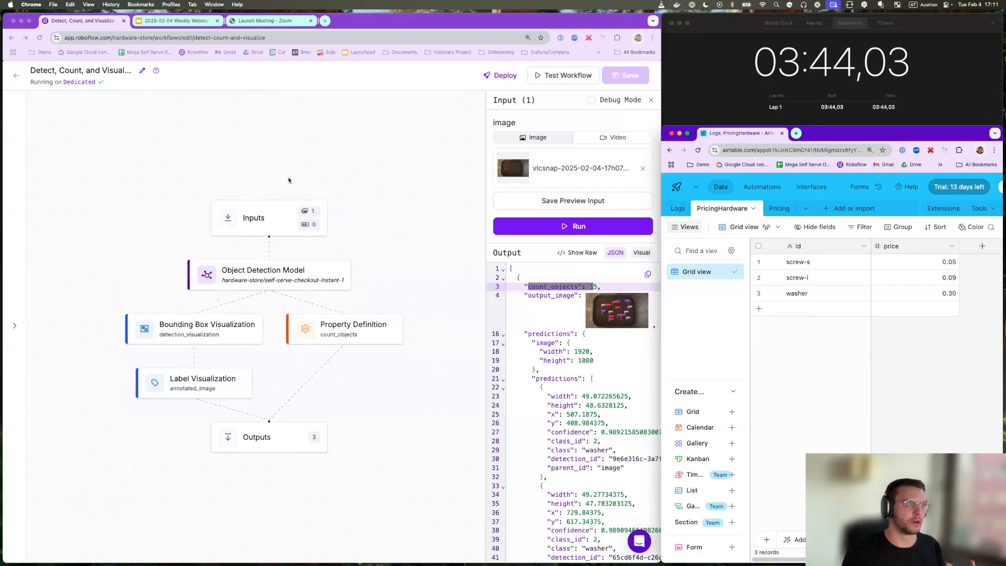
# - View the workflow's deployment code for running locally on an image, and return to the workflow test output
pyautogui.click(490, 77)
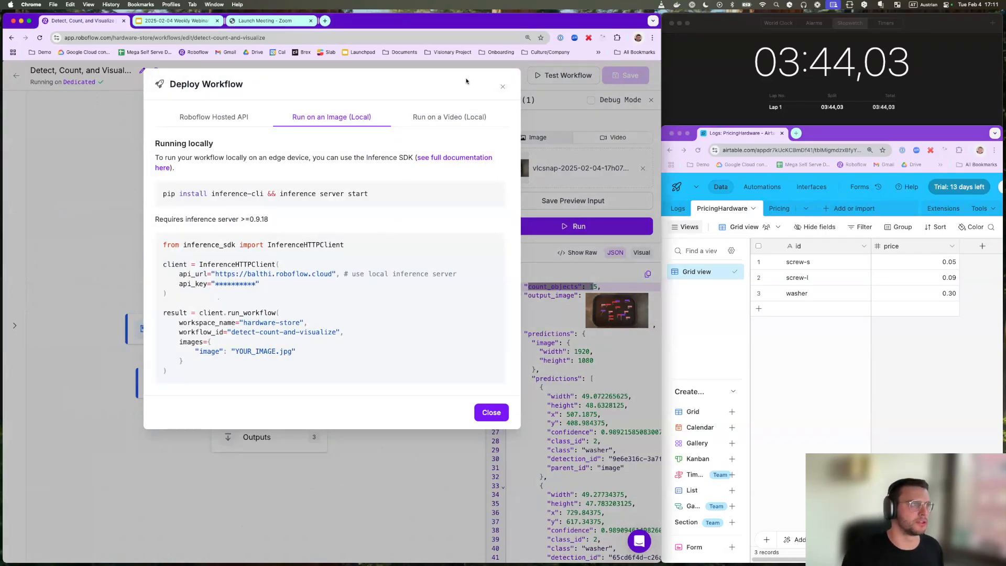
pyautogui.click(502, 88)
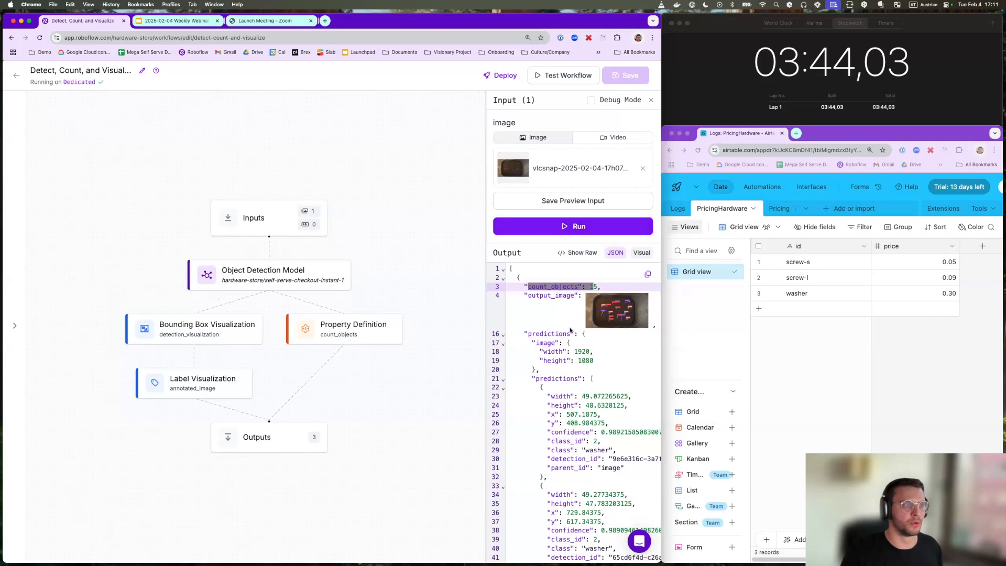
pyautogui.click(550, 305)
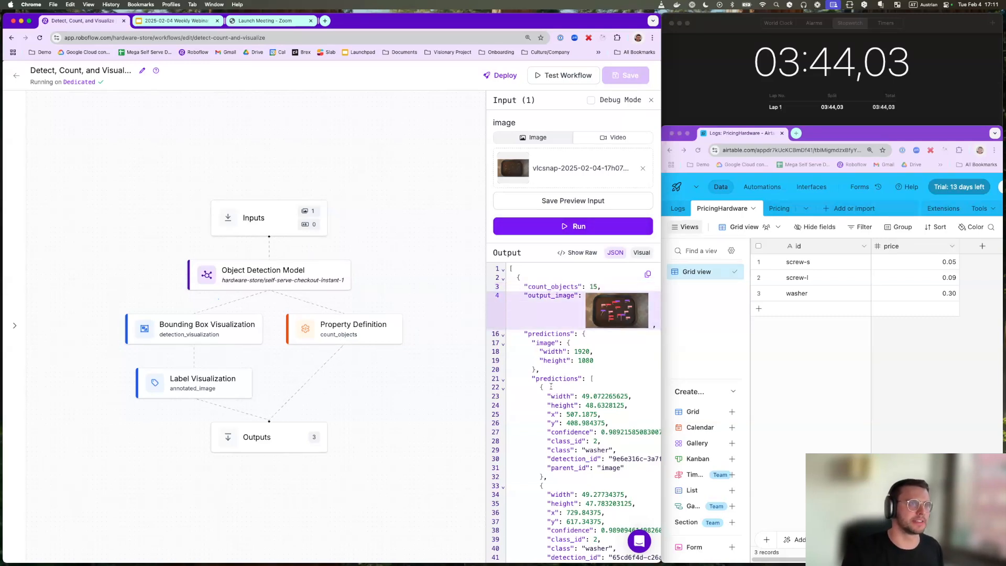
pyautogui.click(707, 84)
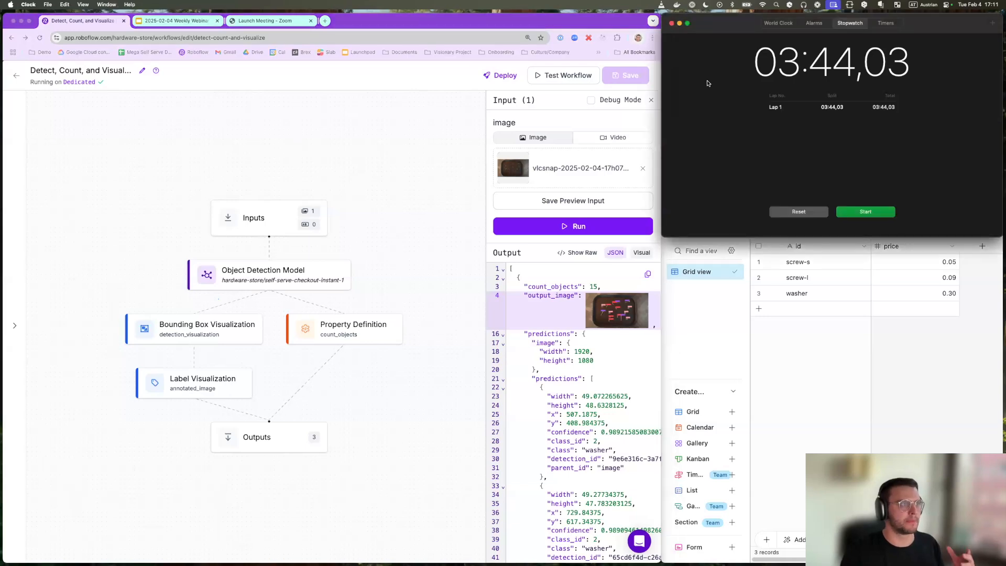
pyautogui.click(266, 270)
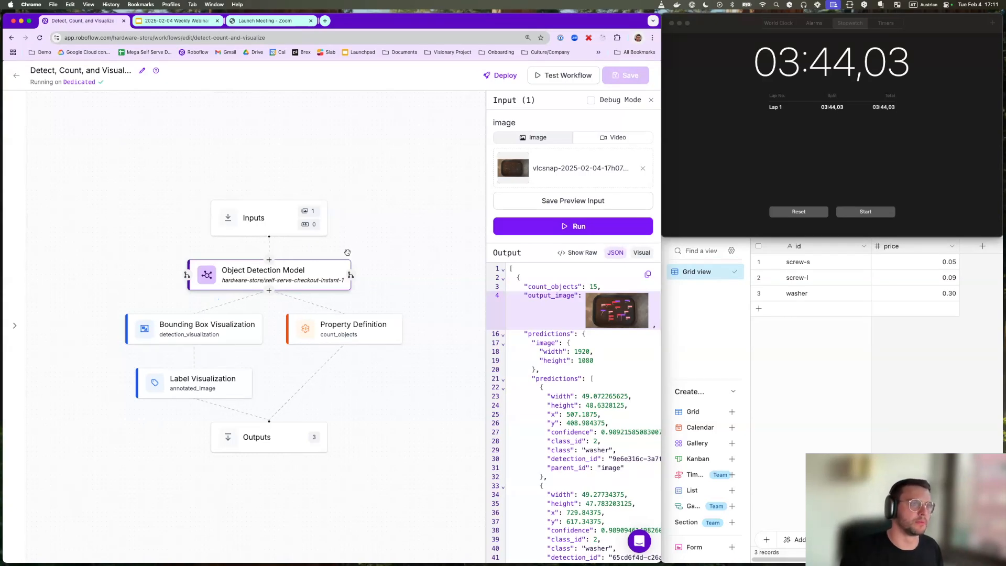
pyautogui.click(873, 365)
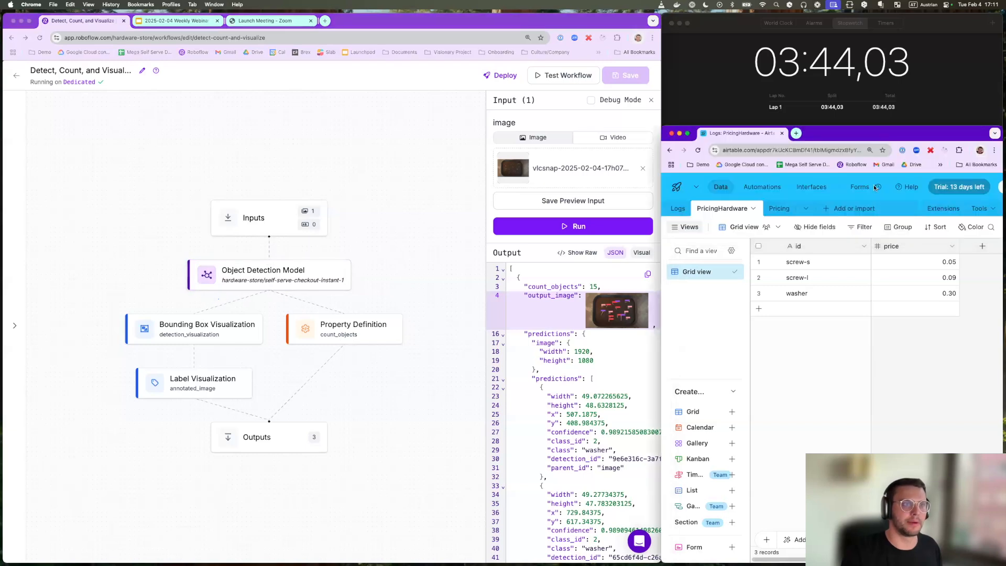
# - Switch to the Clock app, resume the stopwatch and return to the workflow editor in Chrome
pyautogui.click(908, 106)
pyautogui.click(865, 212)
pyautogui.press('super+Tab')
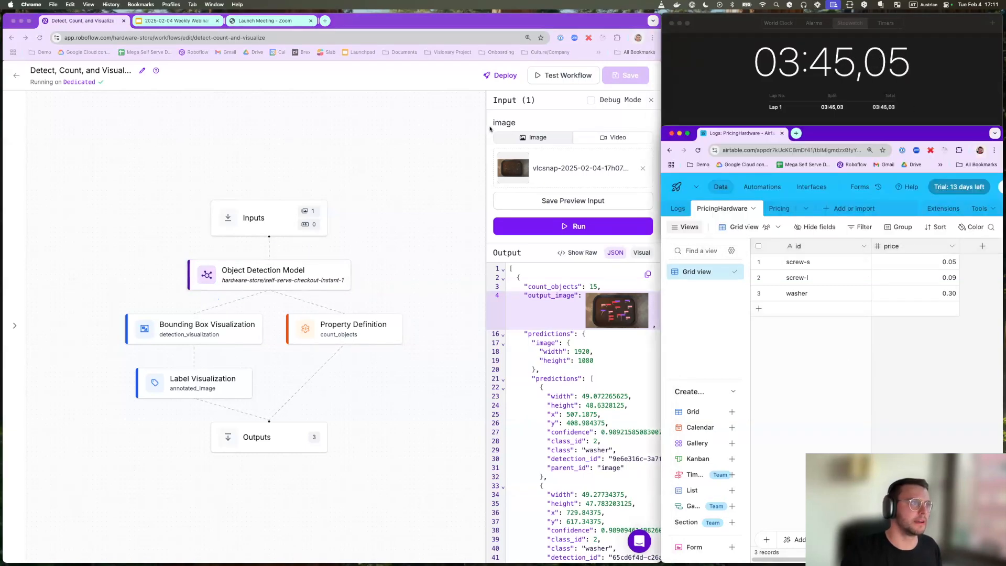
# - Add a string parameter named API_KEY to the workflow inputs, with "Bearer" followed by the Airtable access token as default
pyautogui.click(275, 220)
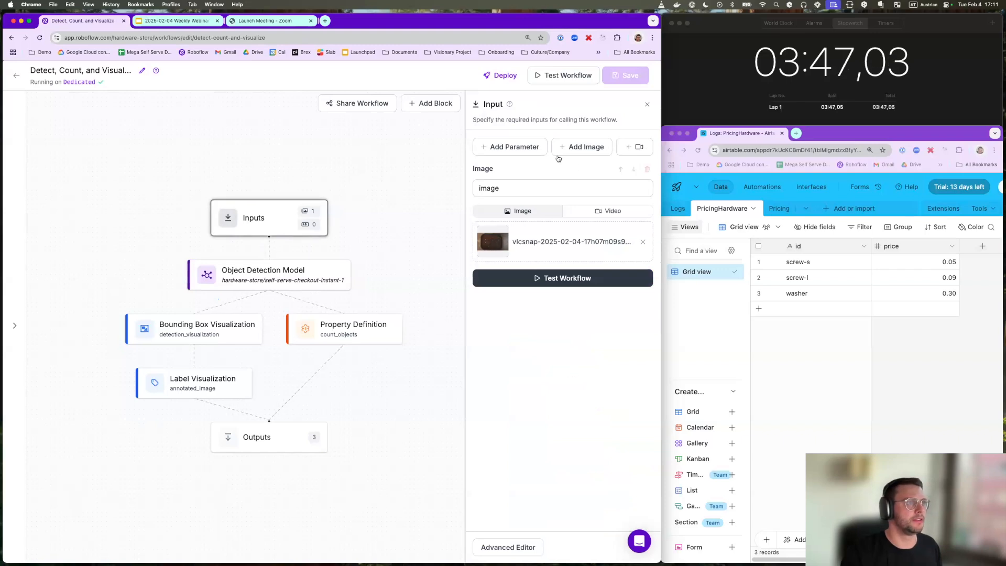
pyautogui.click(526, 147)
pyautogui.moveTo(519, 204); pyautogui.dragTo(454, 199)
pyautogui.write('API_KEY')
pyautogui.click(557, 233)
pyautogui.write('Bearer')
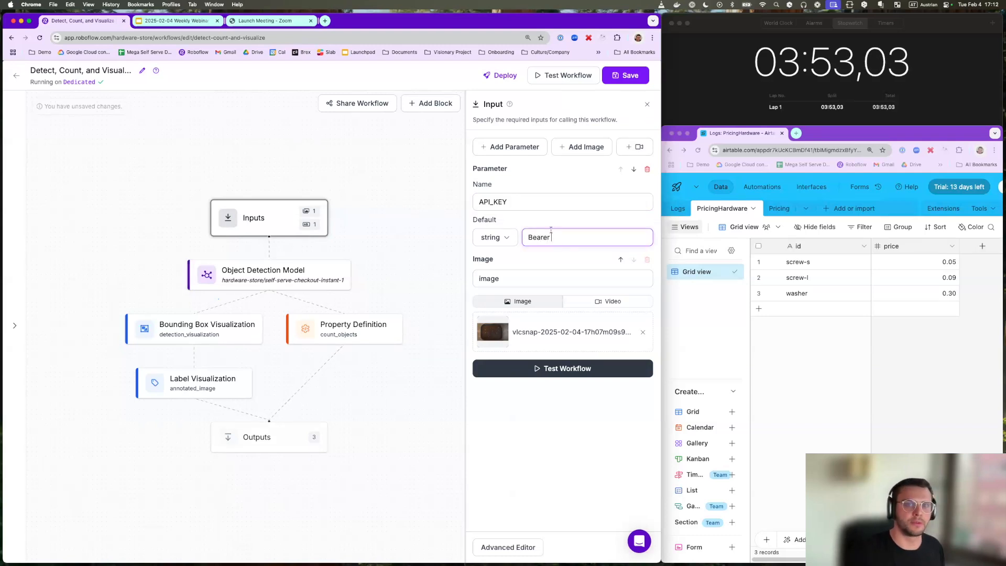
pyautogui.press('super+Tab')
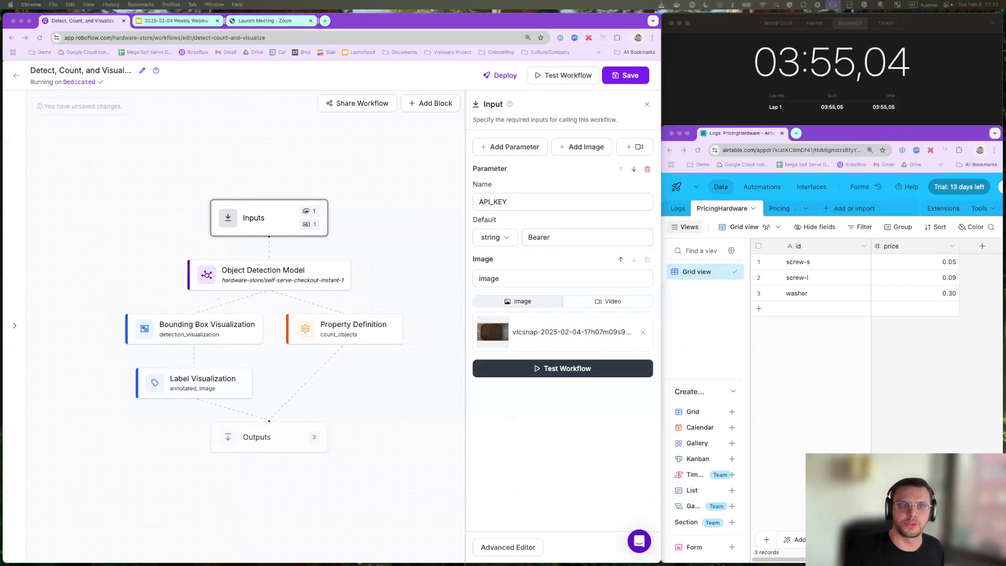
pyautogui.click(577, 233)
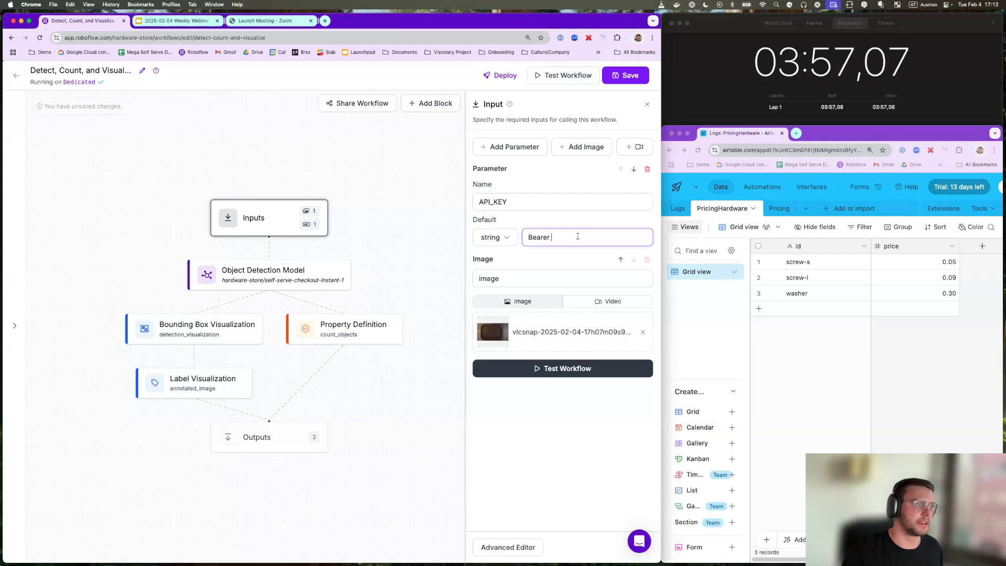
pyautogui.press('super+v')
# - Add a string input parameter named url with the Airtable API address of the Logs table as default, and show that table in Airtable
pyautogui.click(531, 149)
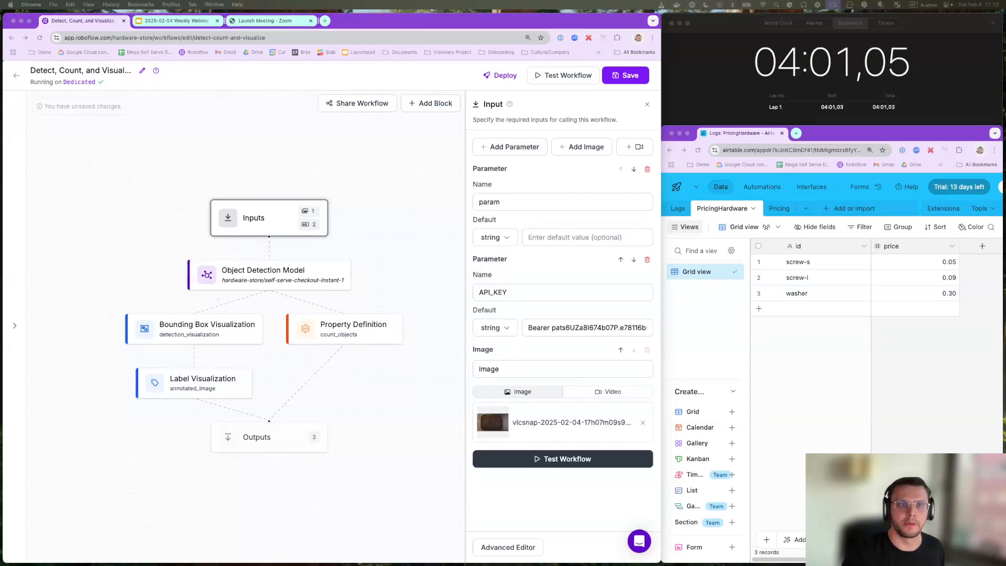
pyautogui.click(530, 204)
pyautogui.press('super+a')
pyautogui.write('url')
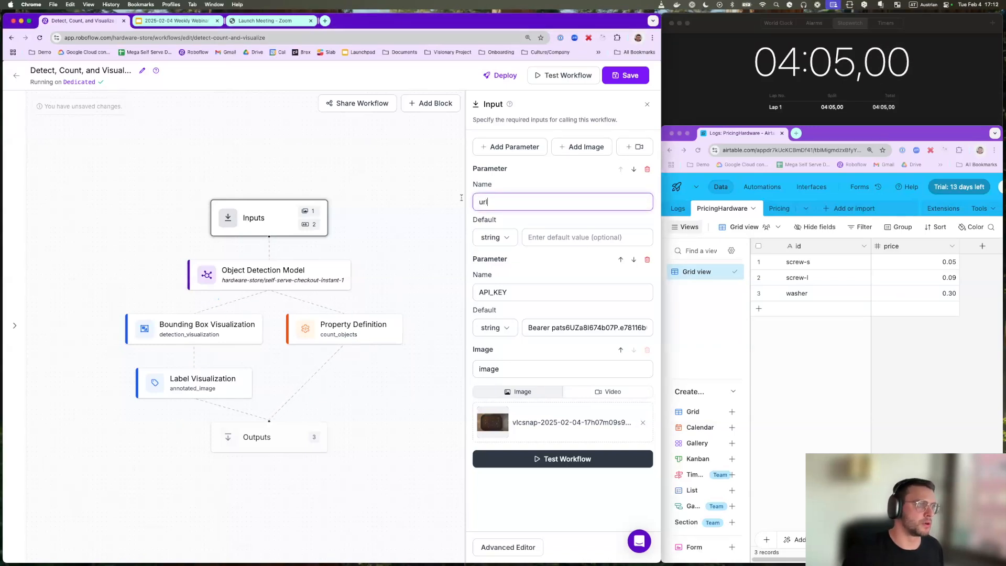
pyautogui.click(606, 237)
pyautogui.press('super+v')
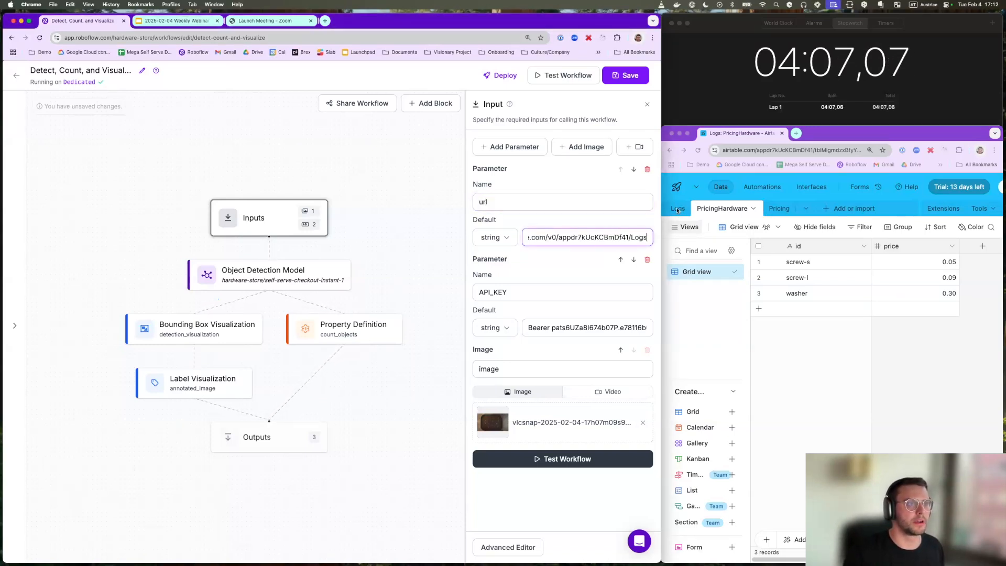
pyautogui.click(677, 210)
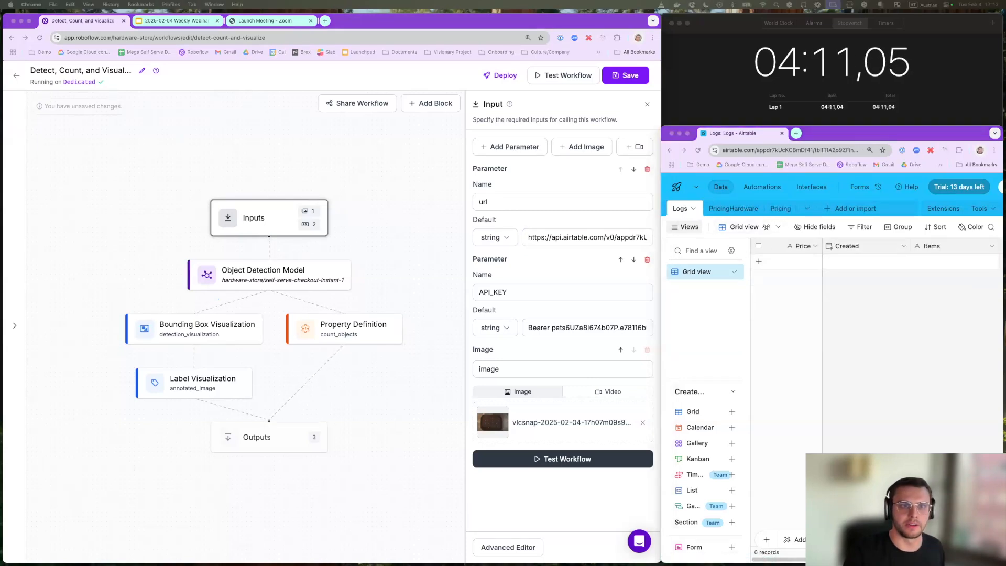
# - Add an input parameter named url_list with the PricingHardware table's Airtable API address as default, and save the workflow
pyautogui.click(516, 149)
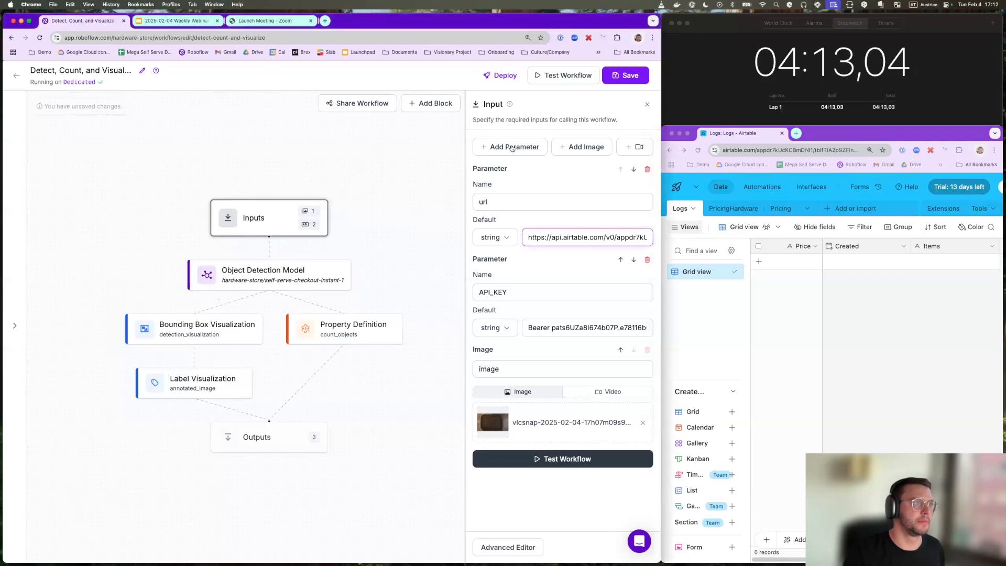
pyautogui.click(515, 149)
pyautogui.write('url_list')
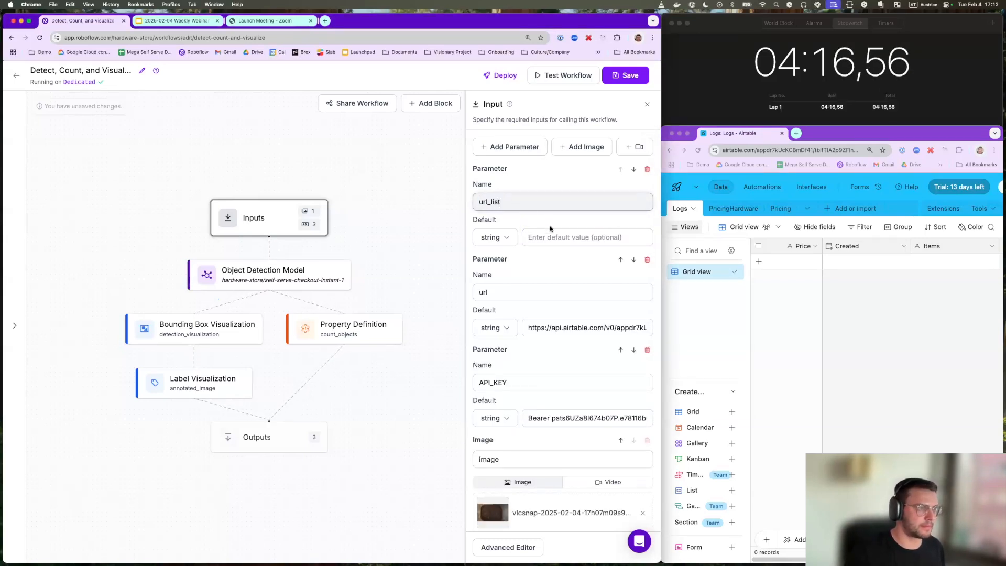
pyautogui.click(550, 233)
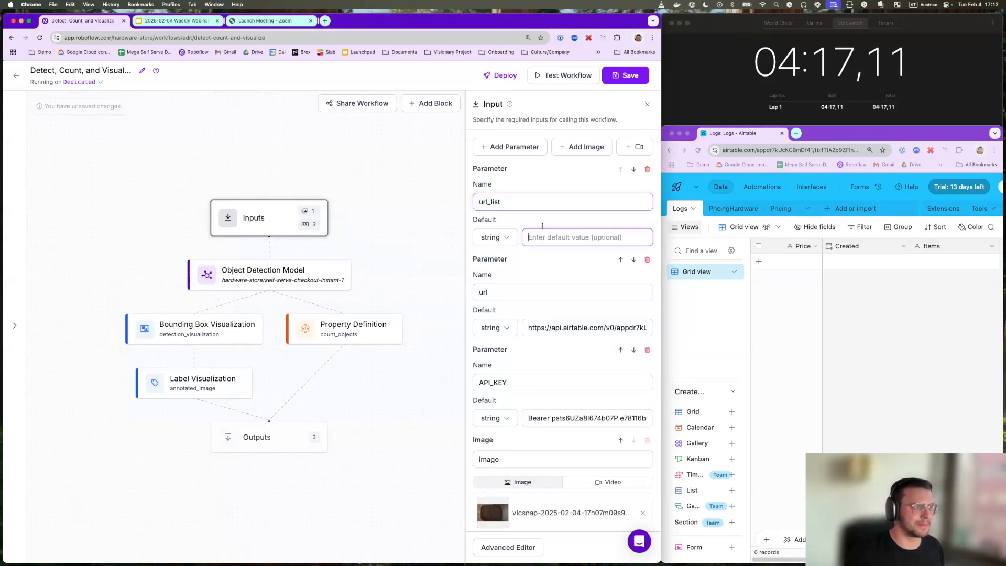
pyautogui.press('super+v')
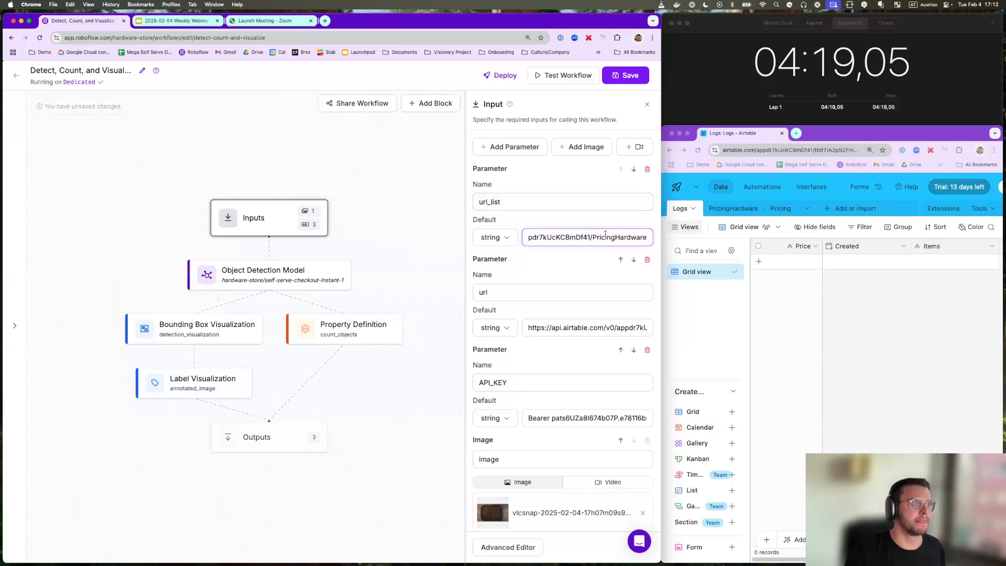
pyautogui.click(620, 81)
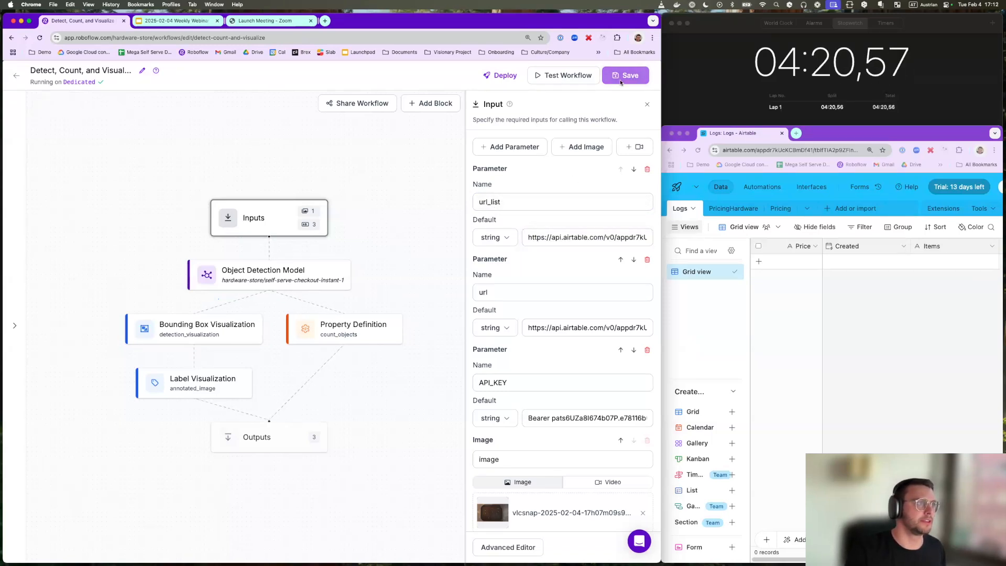
# - Create a Custom Python Block in the workflow and name it List Prices
pyautogui.click(438, 105)
pyautogui.click(575, 147)
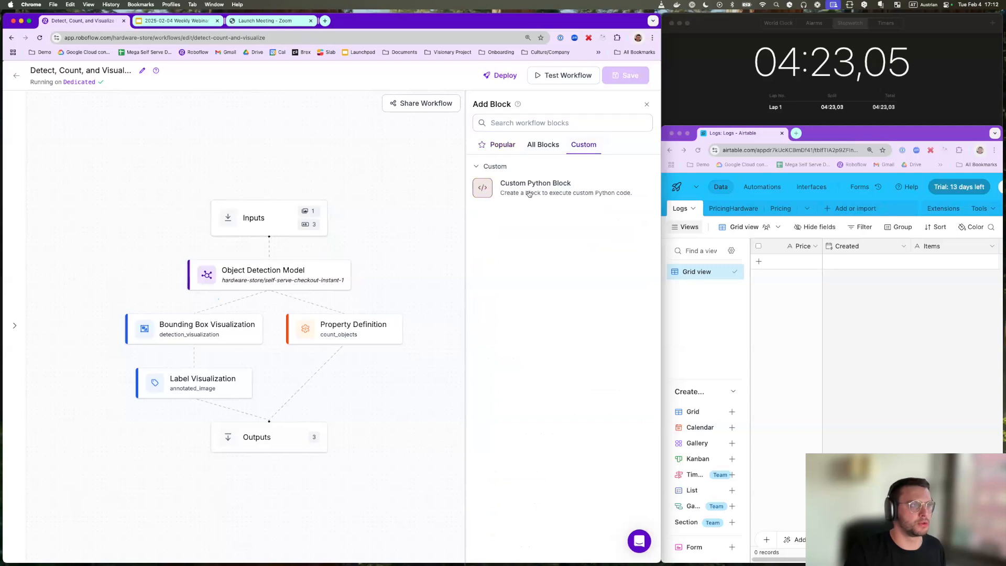
pyautogui.click(548, 194)
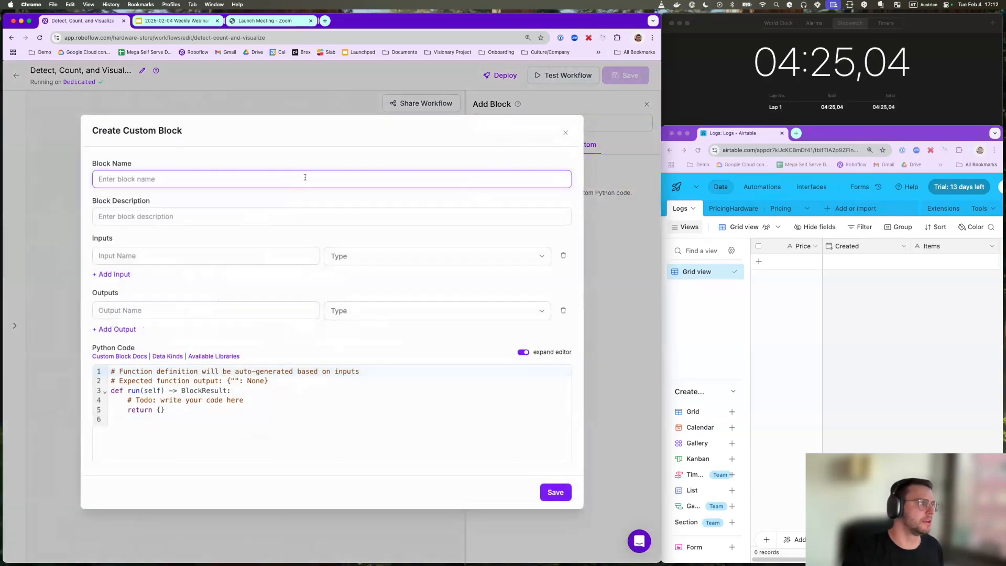
pyautogui.write('List ')
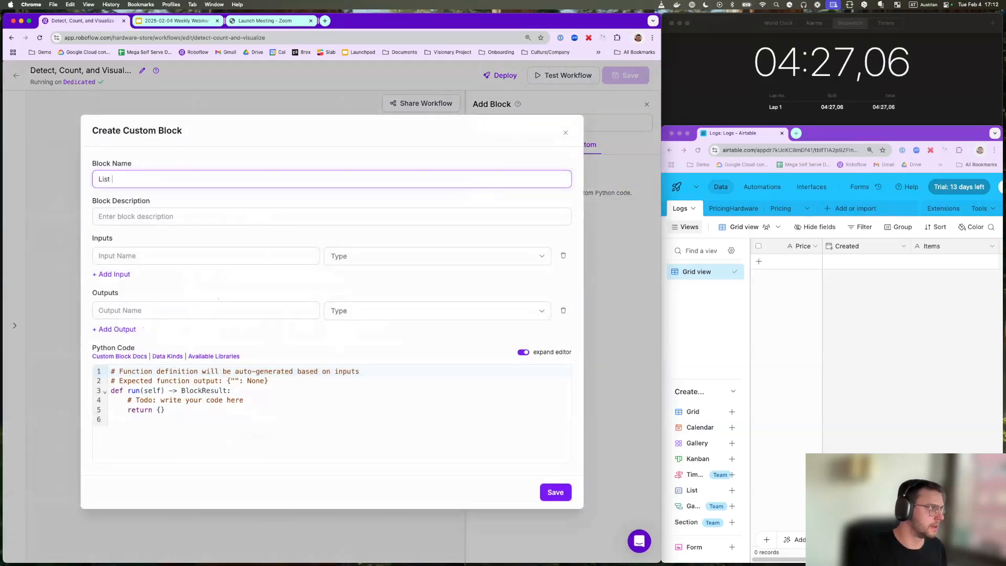
pyautogui.write('Prices')
# - Define the List Prices block's first input as url with type string
pyautogui.press('Tab')
pyautogui.press('Tab')
pyautogui.write('url')
pyautogui.click(447, 258)
pyautogui.write('str')
pyautogui.click(382, 284)
# - Add a second input named api_key with type string to the List Prices block
pyautogui.click(121, 274)
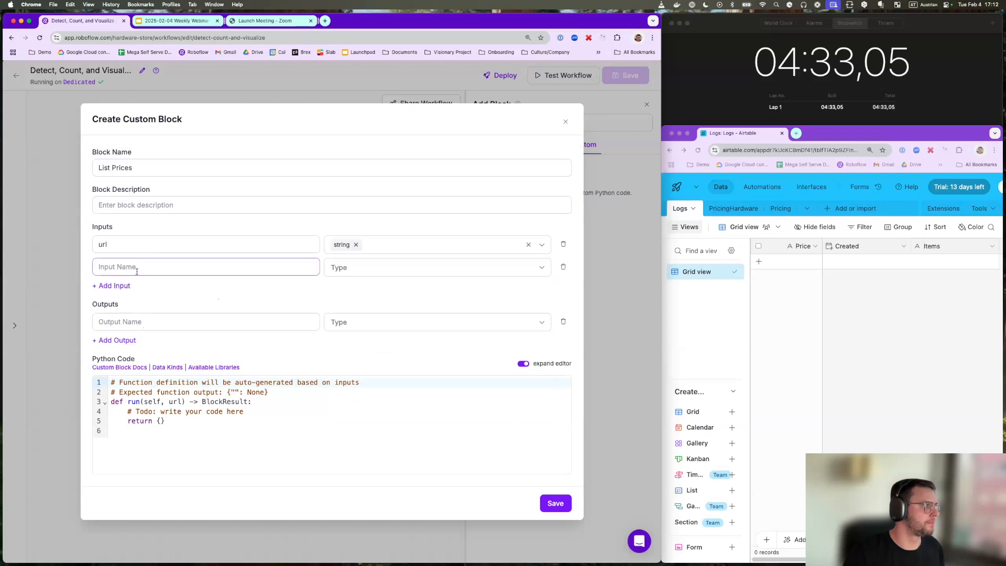
pyautogui.write('api_key')
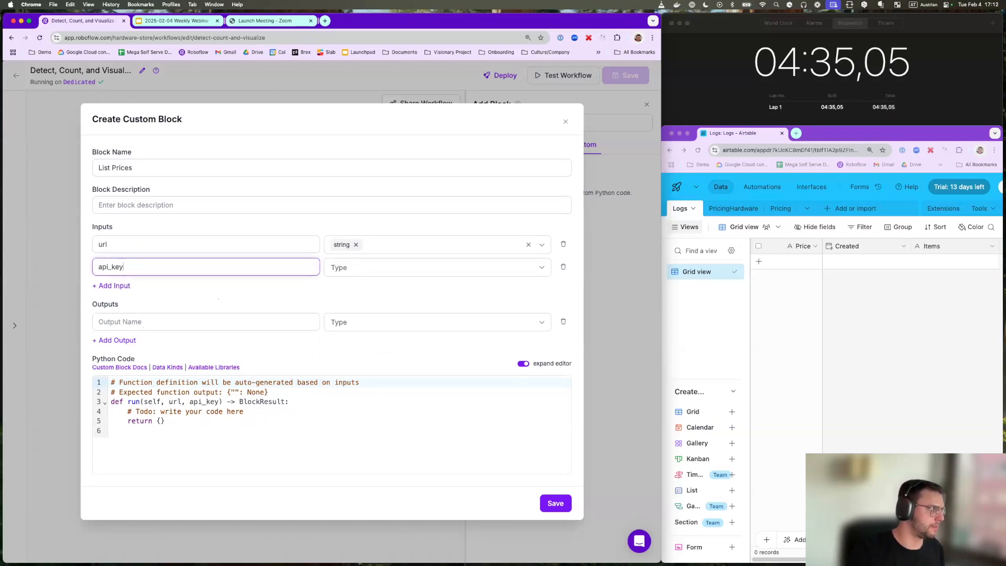
pyautogui.click(368, 268)
pyautogui.write('st')
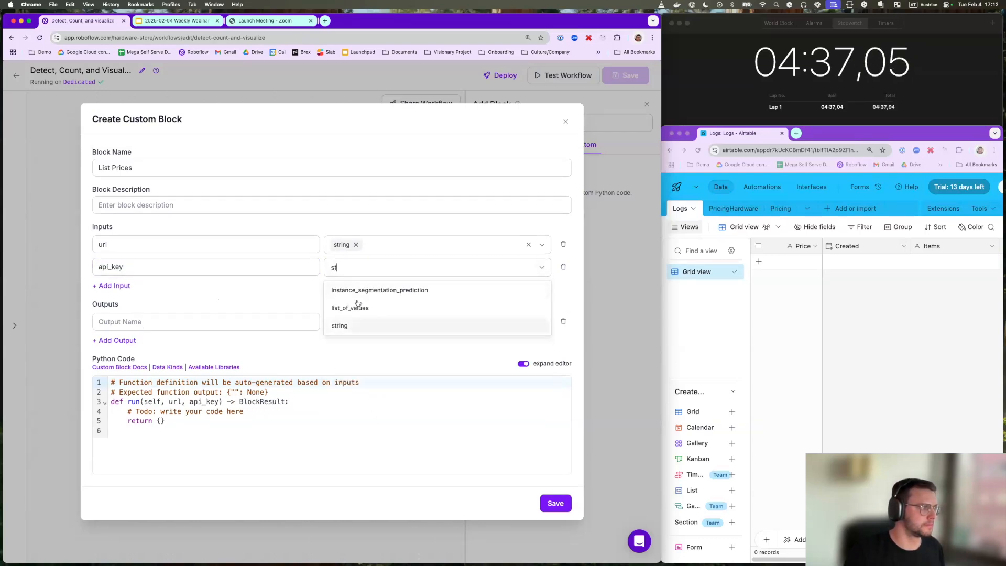
pyautogui.click(353, 325)
# - Define the List Prices block's output as pricing_mapping with type dictionary
pyautogui.click(187, 314)
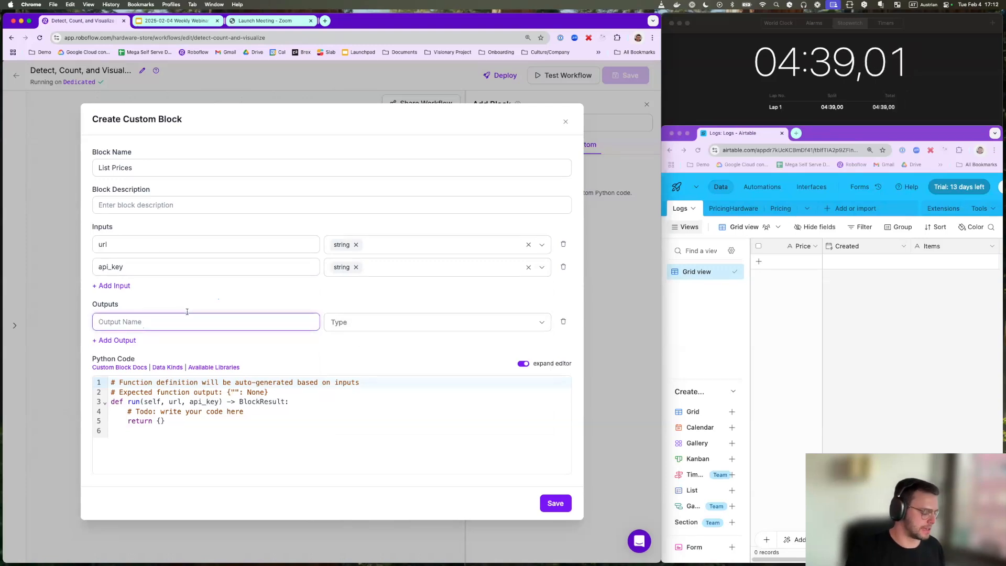
pyautogui.write('pricing')
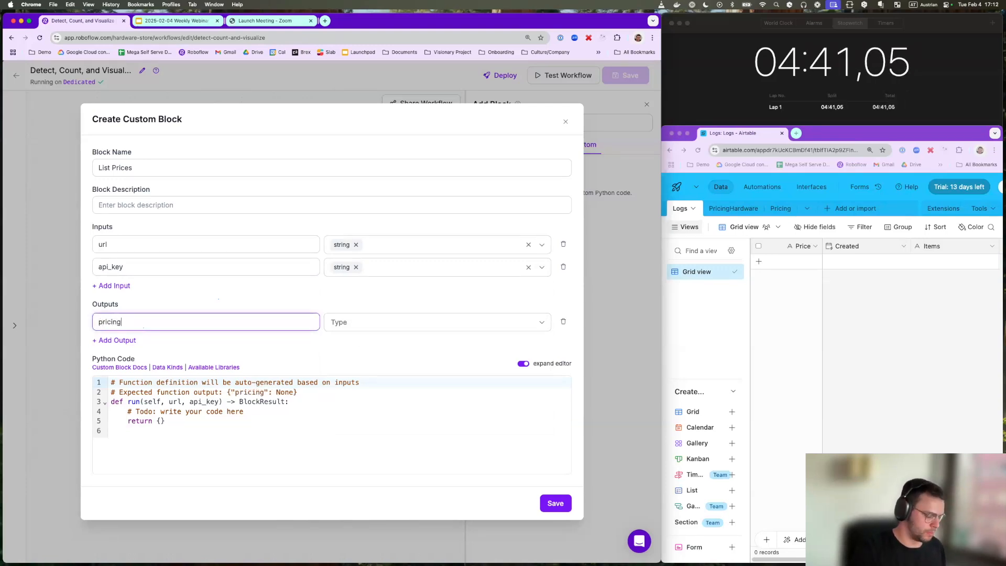
pyautogui.write('_mapping')
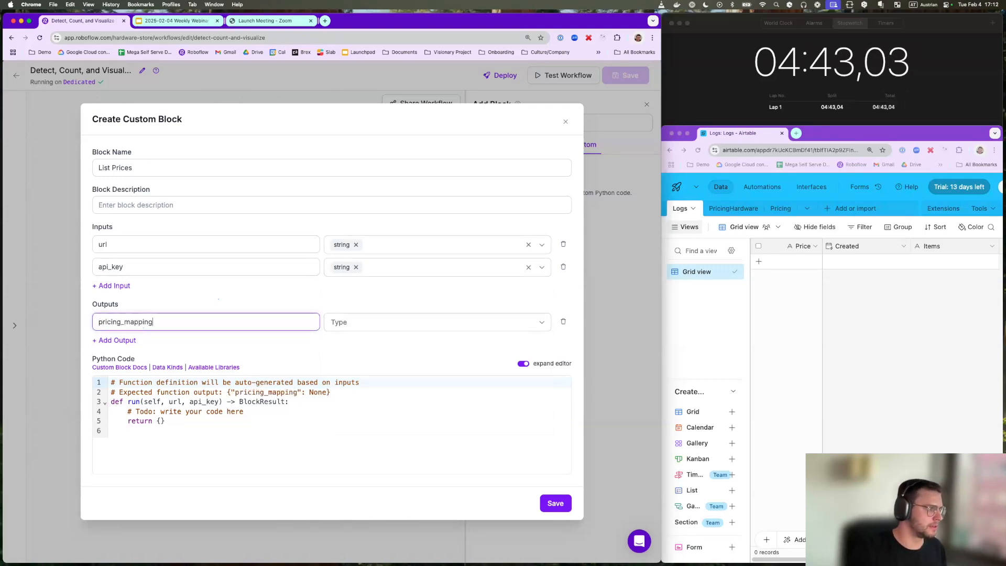
pyautogui.click(372, 321)
pyautogui.write('dic')
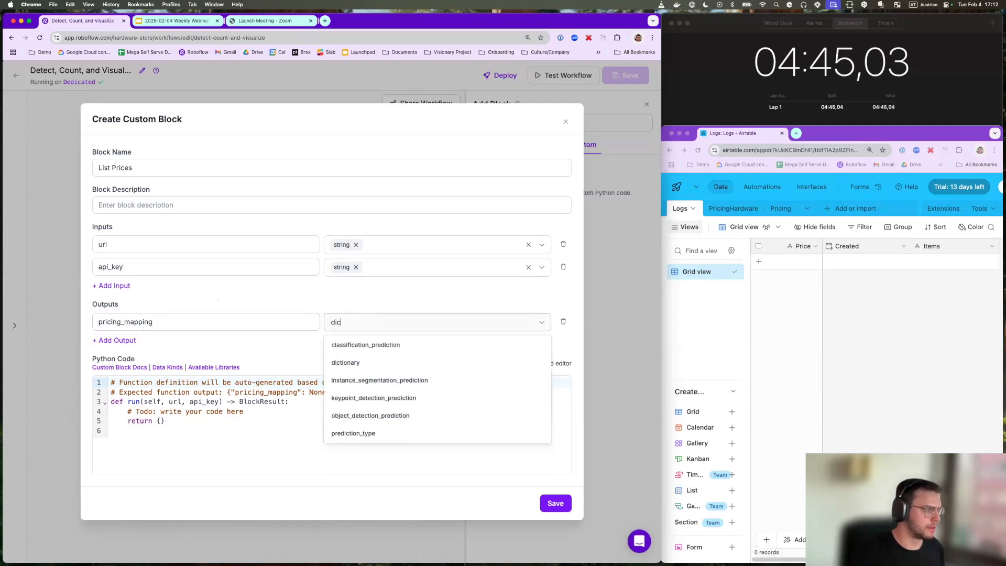
pyautogui.click(390, 361)
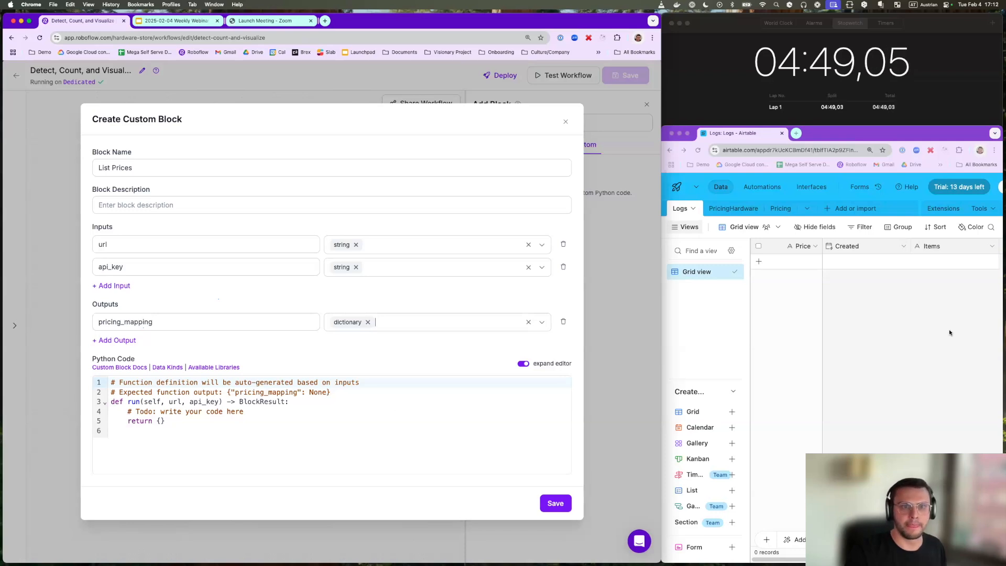
# - Add "import requests" above the run function and delete the Todo comment from its body
pyautogui.click(506, 393)
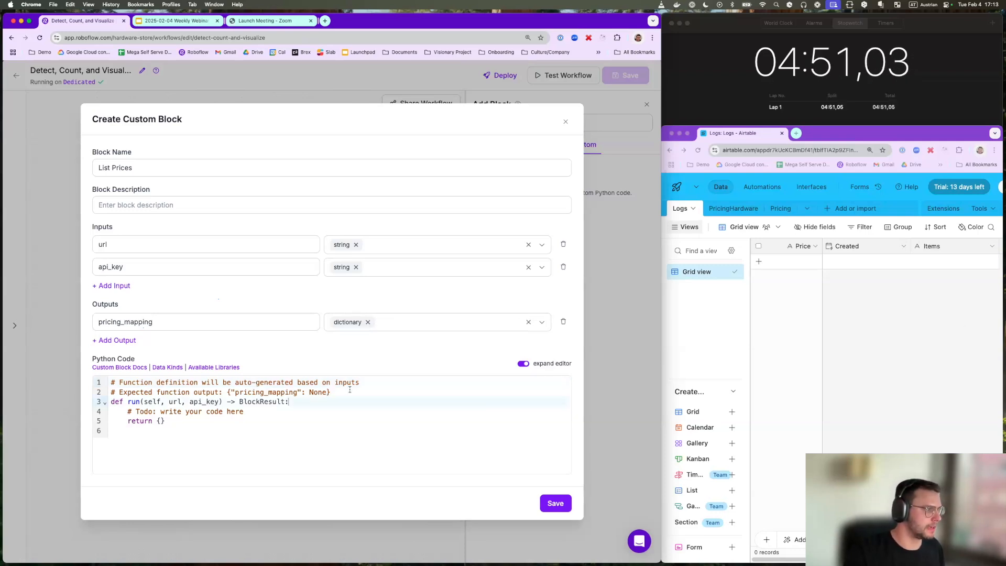
pyautogui.press('Return')
pyautogui.write('import ')
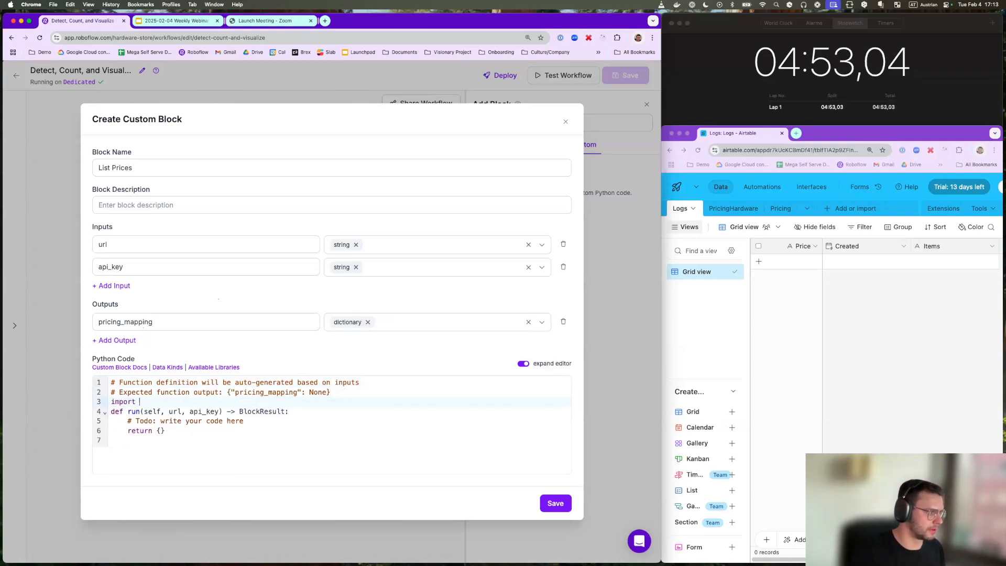
pyautogui.write('requests')
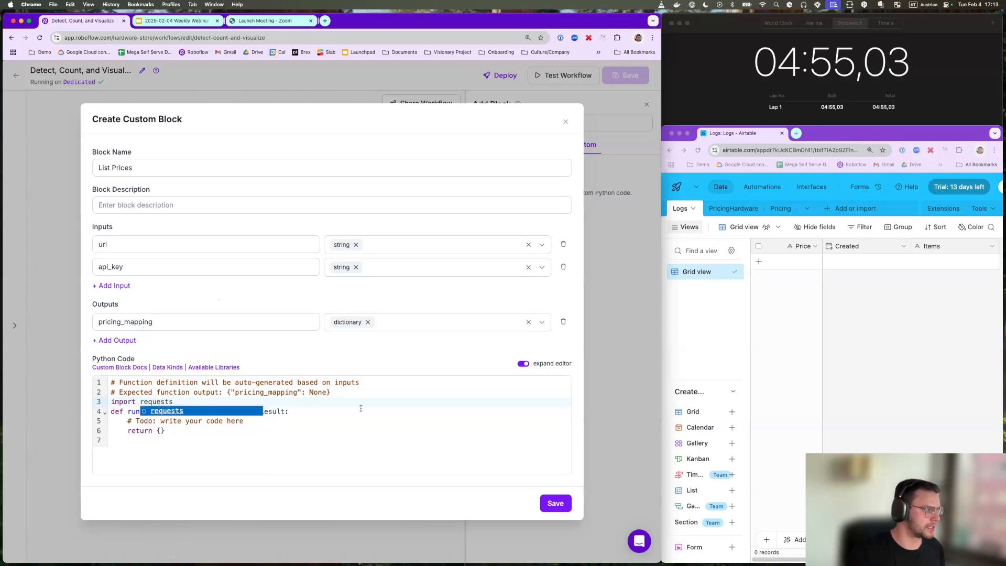
pyautogui.press('Escape')
pyautogui.moveTo(124, 420); pyautogui.dragTo(244, 420)
pyautogui.press('BackSpace')
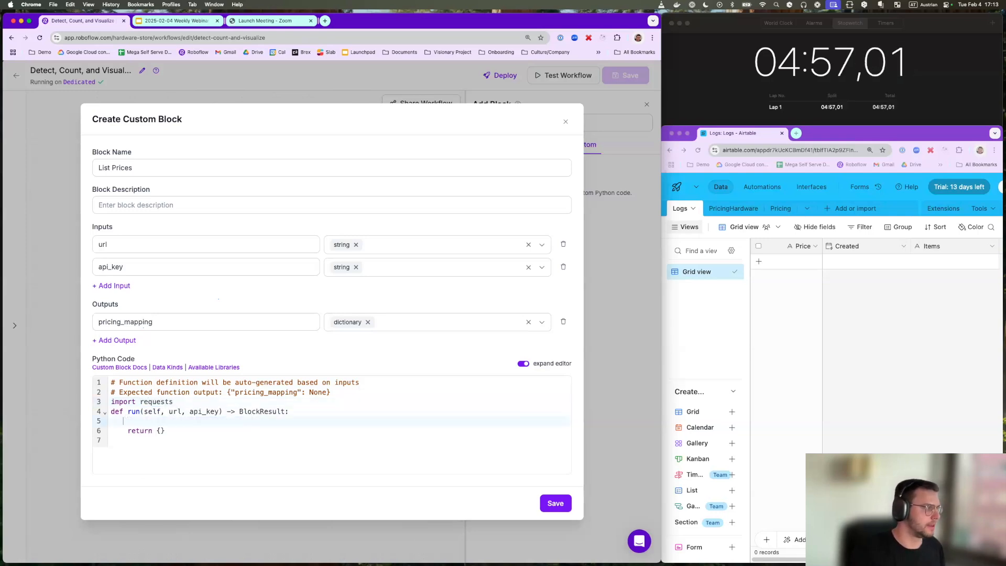
# - In the run function, define headers as a dictionary mapping "Authorization" to the api_key variable
pyautogui.write('headers = ')
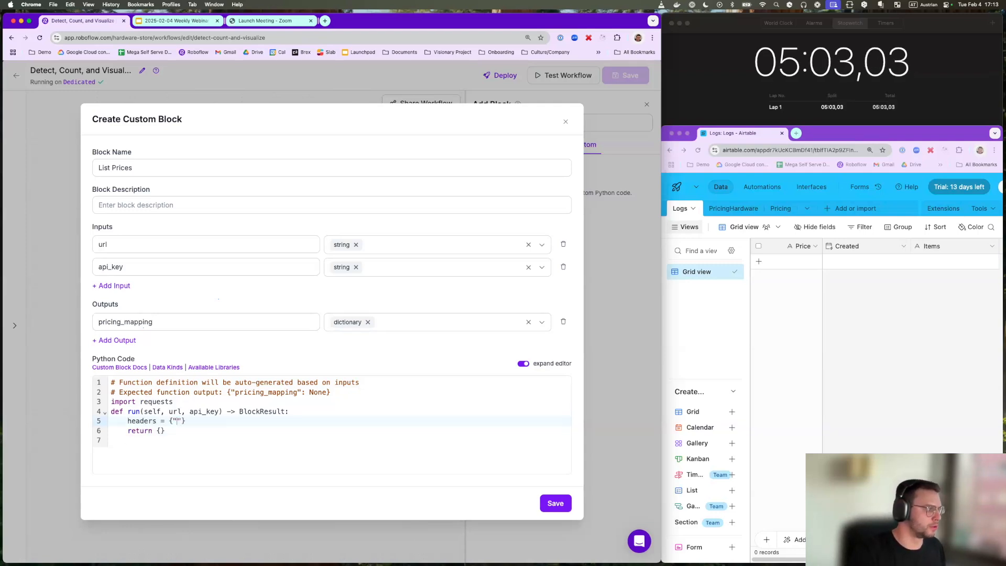
pyautogui.write('{"Authorizatio')
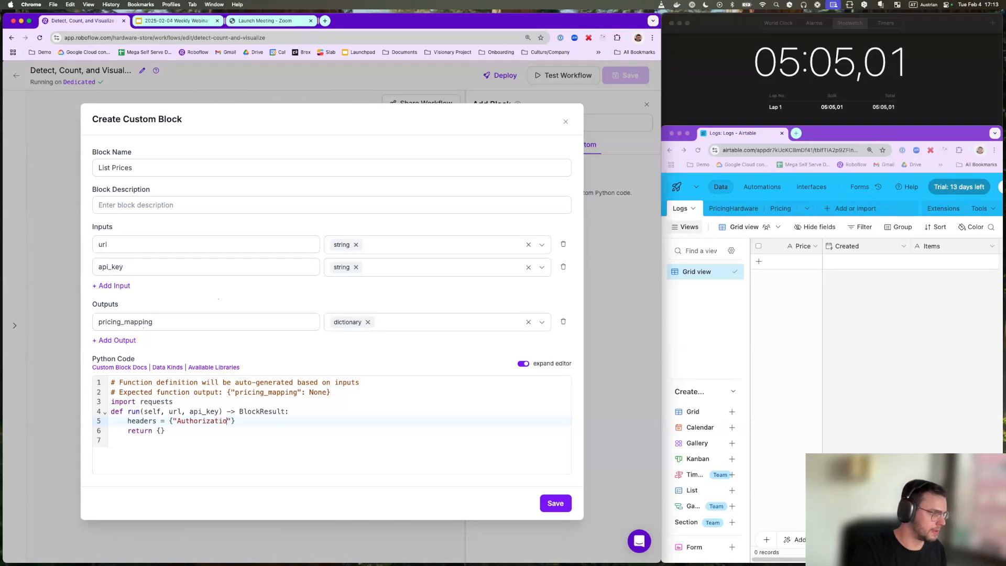
pyautogui.write('n": ')
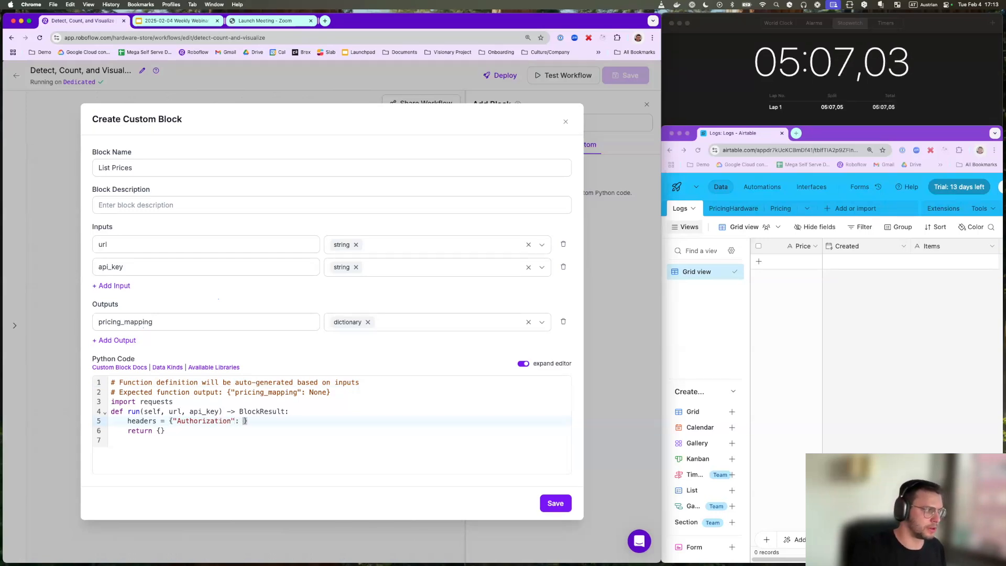
pyautogui.write('api_key')
pyautogui.press('Right')
pyautogui.press('Return')
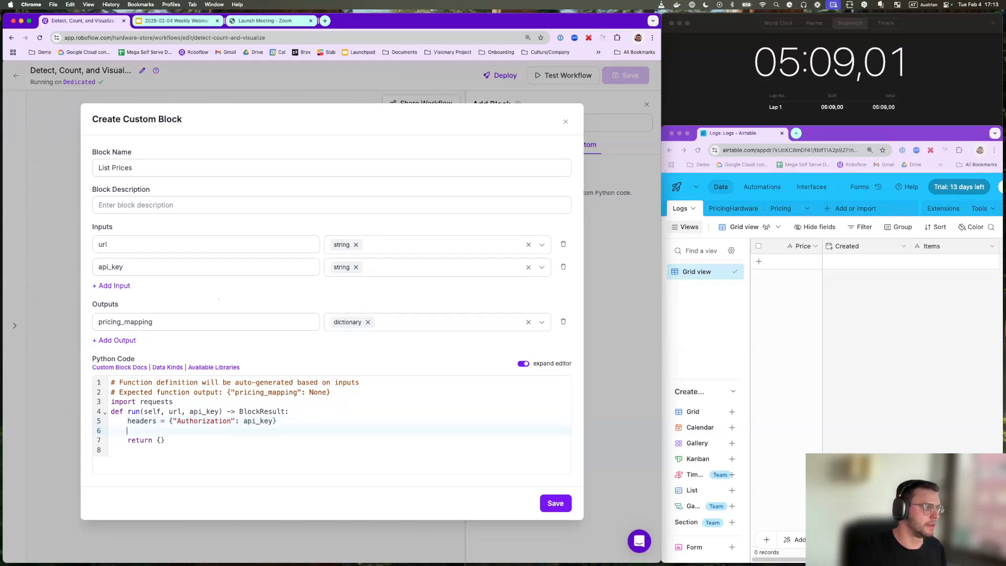
# - Below the headers line, add data = requests.get(url, headers=headers).json() to fetch the price table
pyautogui.write('data = ')
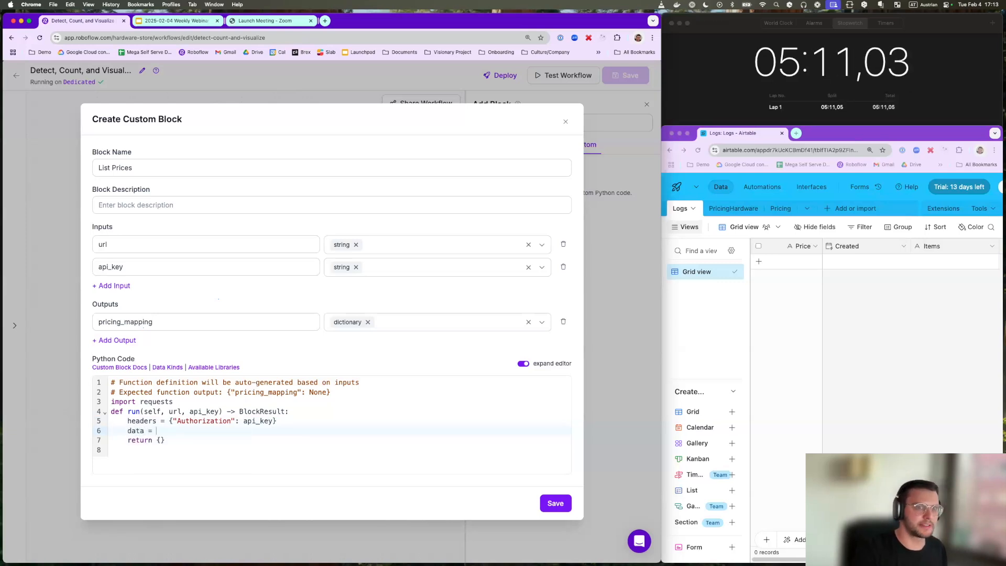
pyautogui.write('requests.')
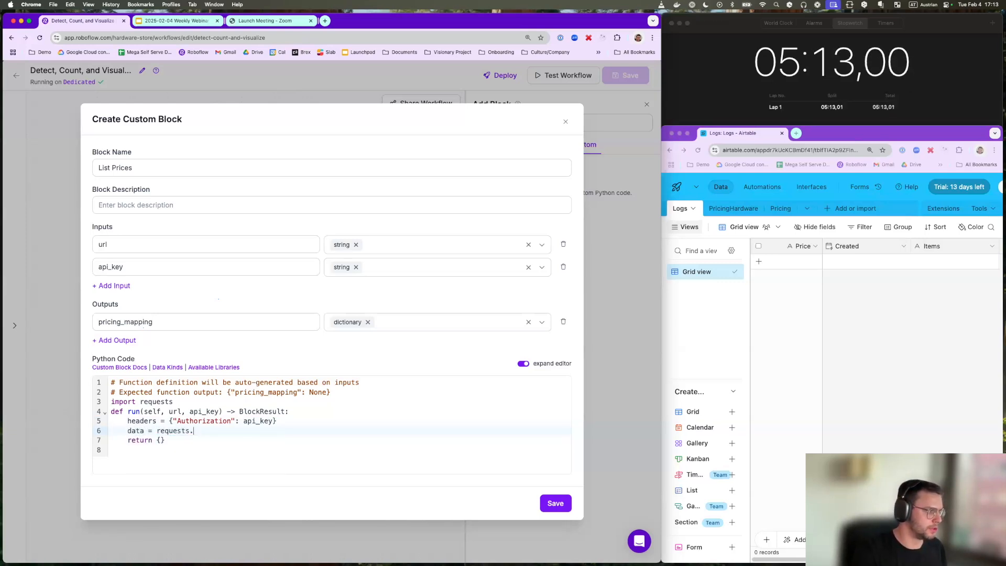
pyautogui.write('get(url')
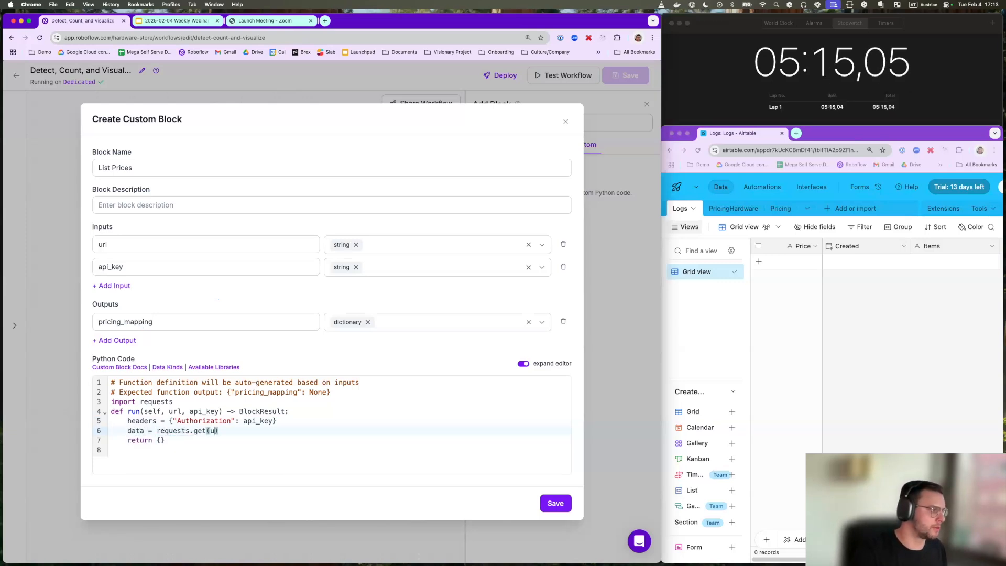
pyautogui.write(', headers =')
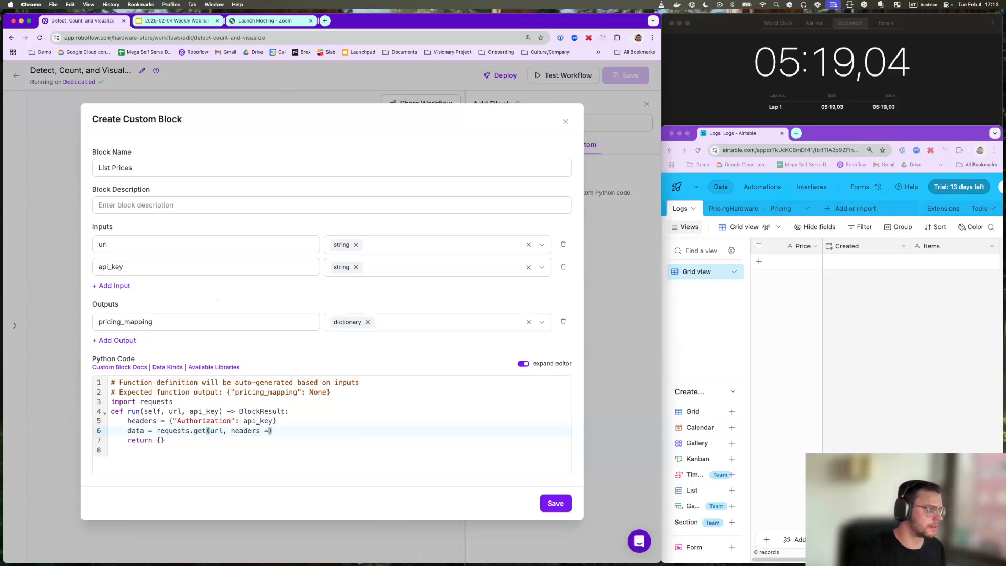
pyautogui.write('=headers')
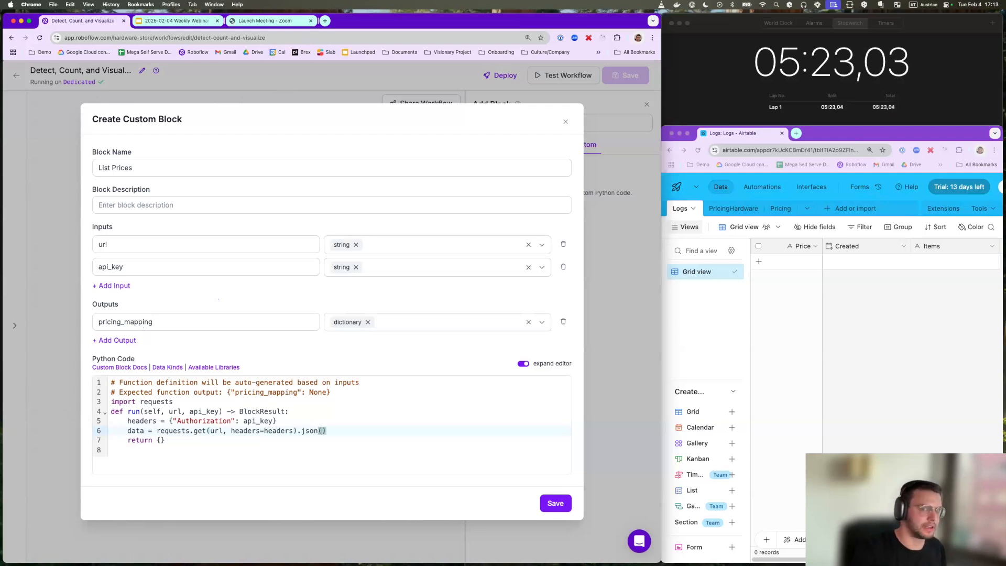
pyautogui.write(').json(')
pyautogui.press('End')
# - Start a pricing_mapping comprehension in braces that loops with for r in data["records"]
pyautogui.press('Return')
pyautogui.write('pricing')
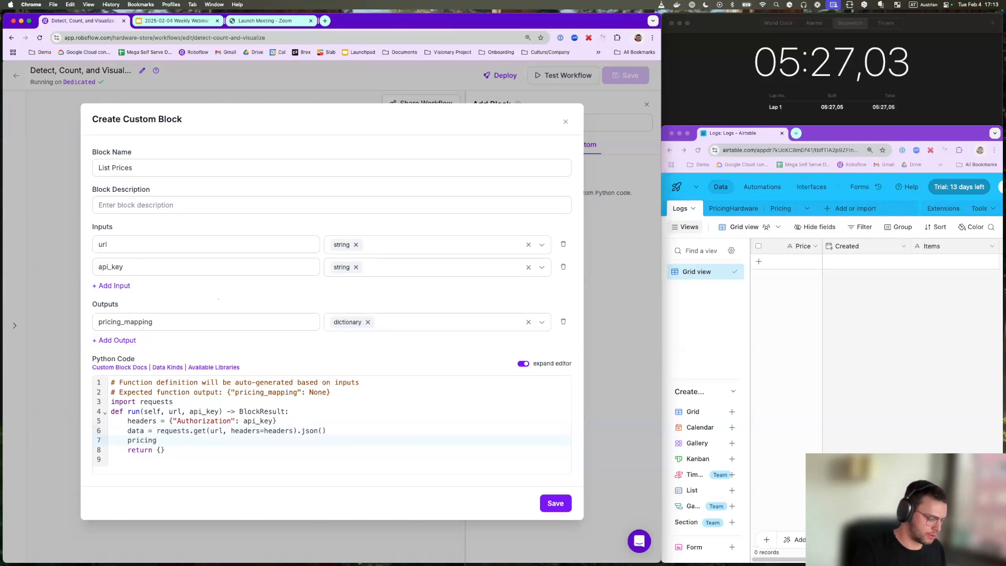
pyautogui.write('_mapping = {')
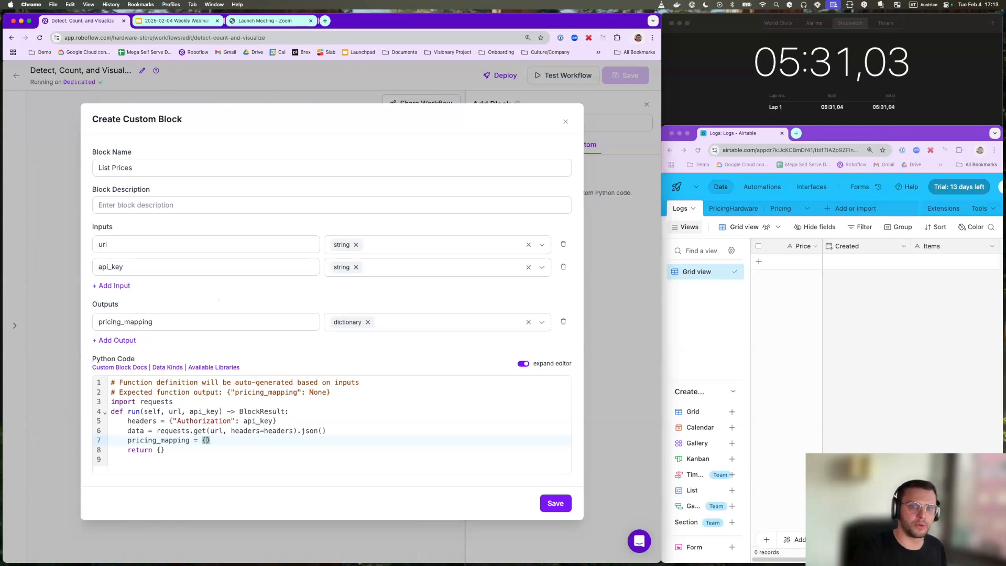
pyautogui.write('for r in ')
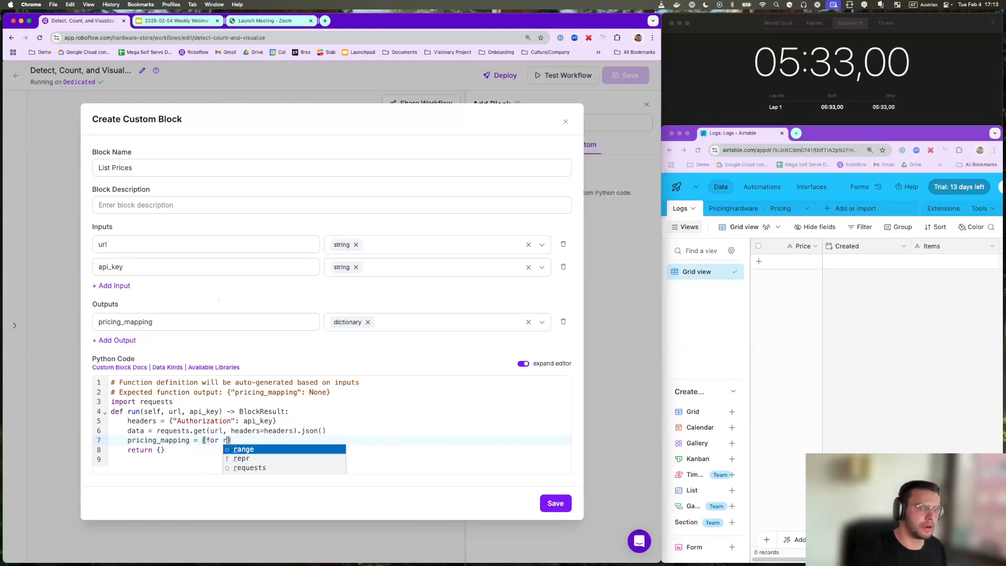
pyautogui.write('data')
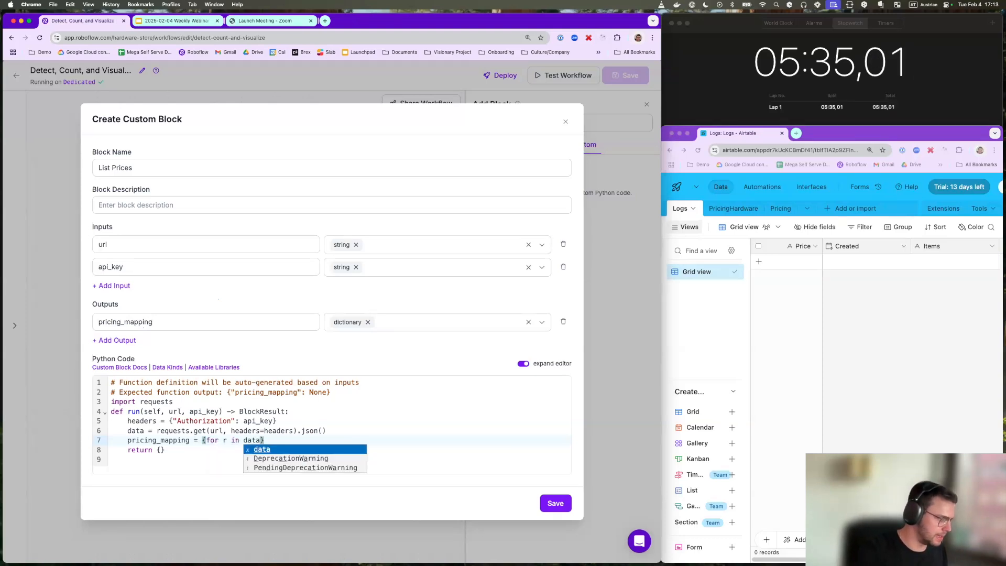
pyautogui.write('["records')
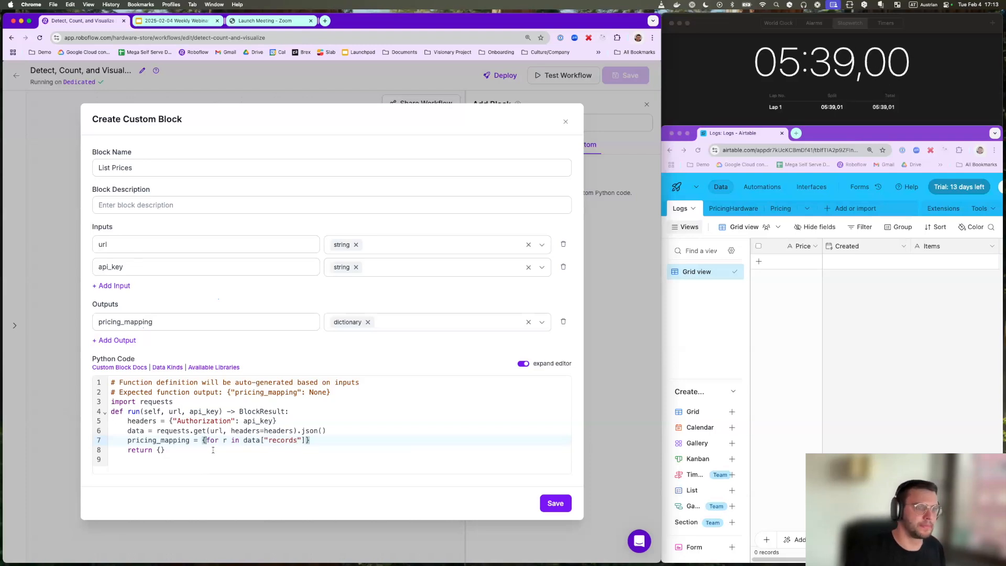
# - Insert r["fields"]["id"] as the key expression before the loop in the pricing_mapping comprehension
pyautogui.press('Left')
pyautogui.write('r')
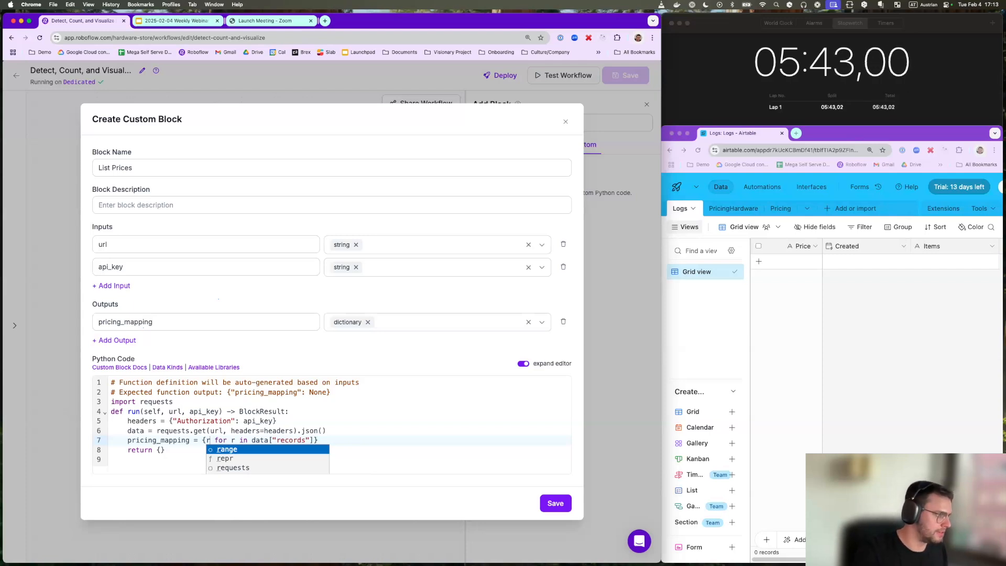
pyautogui.write('["fields"]')
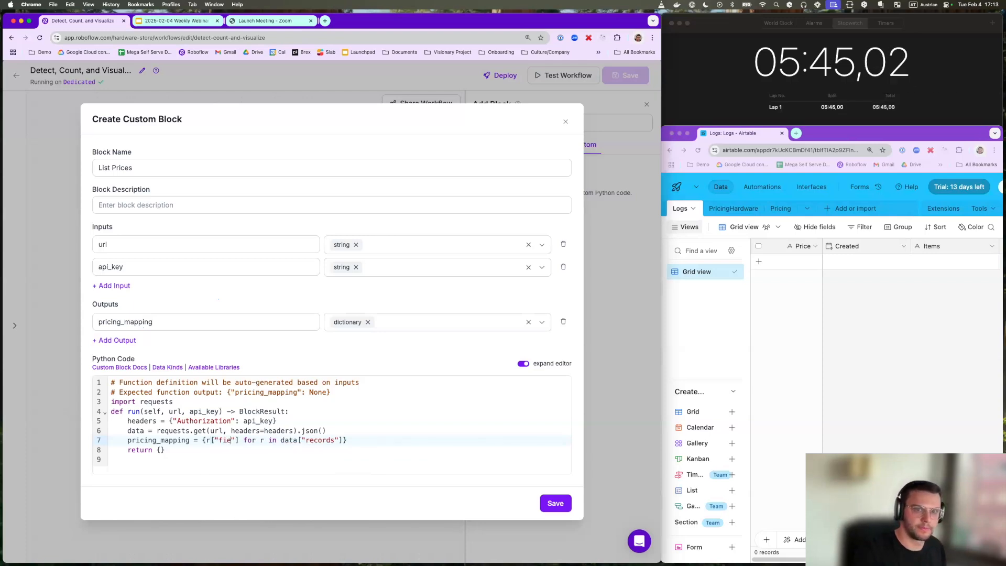
pyautogui.write('[')
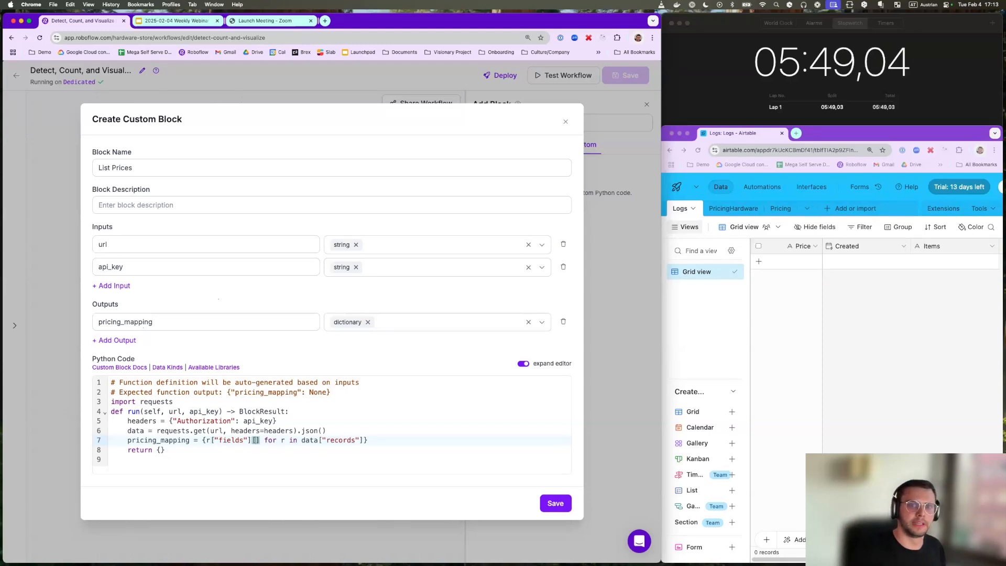
pyautogui.write('"id')
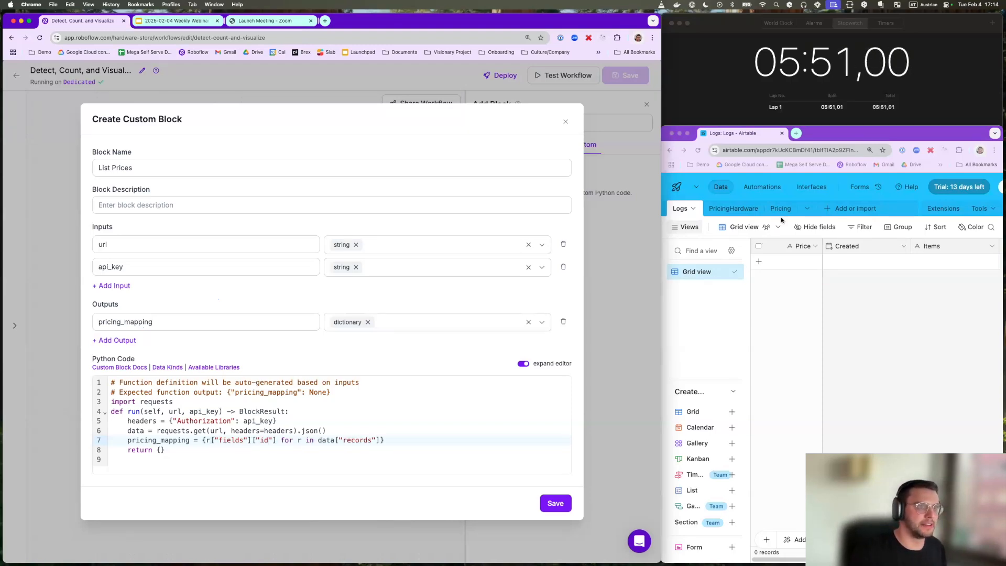
# - Check the PricingHardware table's fields in Airtable and add r["fields"]["price"] as the value for each id key in pricing_mapping
pyautogui.click(733, 208)
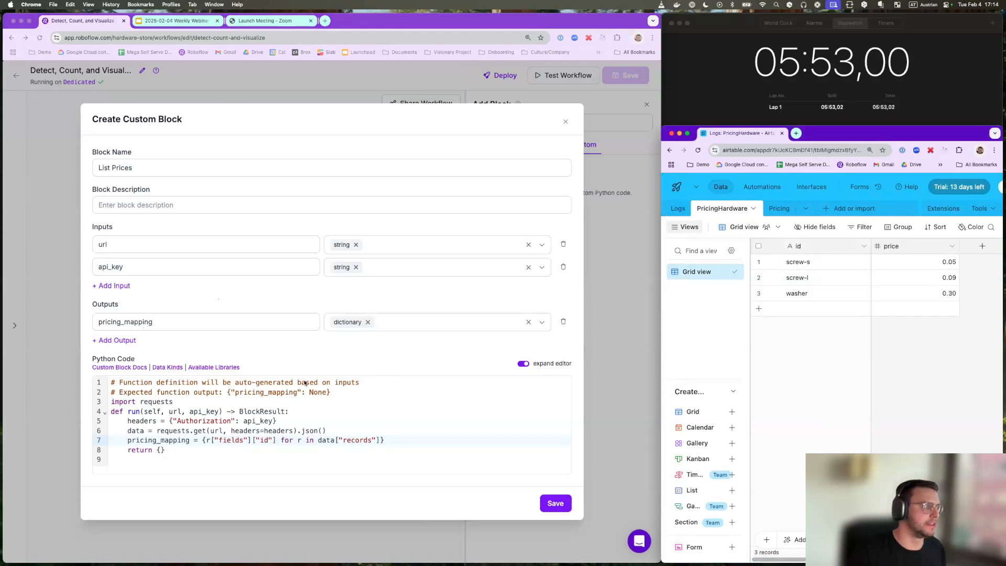
pyautogui.click(276, 439)
pyautogui.write(': ')
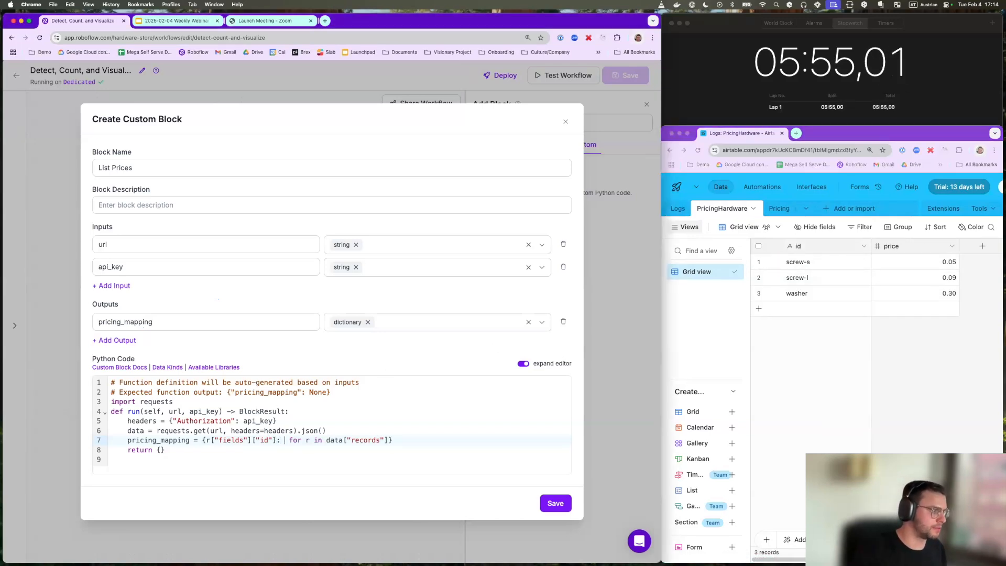
pyautogui.write('r["fields"')
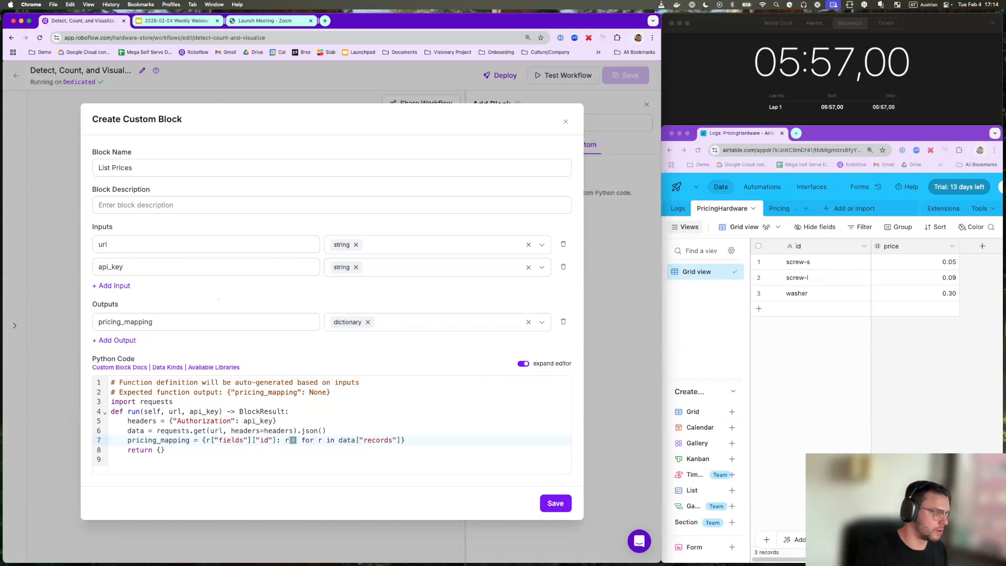
pyautogui.write(']["price')
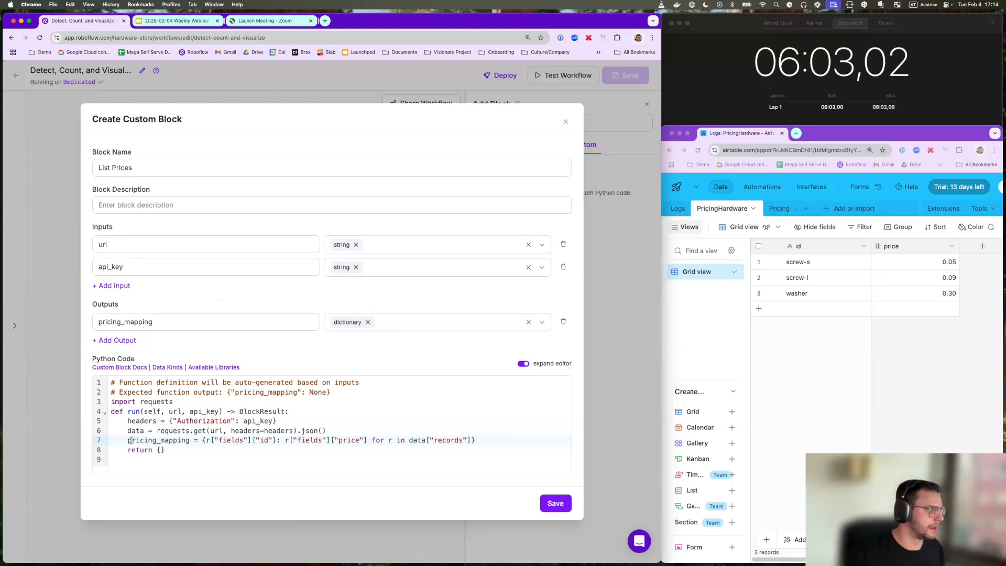
# - Make the function return {"pricing_mapping": pricing_mapping}, and save the List Prices block and the workflow
pyautogui.moveTo(128, 440); pyautogui.dragTo(192, 439)
pyautogui.press('super+c')
pyautogui.click(160, 449)
pyautogui.write('"')
pyautogui.press('super+v')
pyautogui.write('":')
pyautogui.press('super+v')
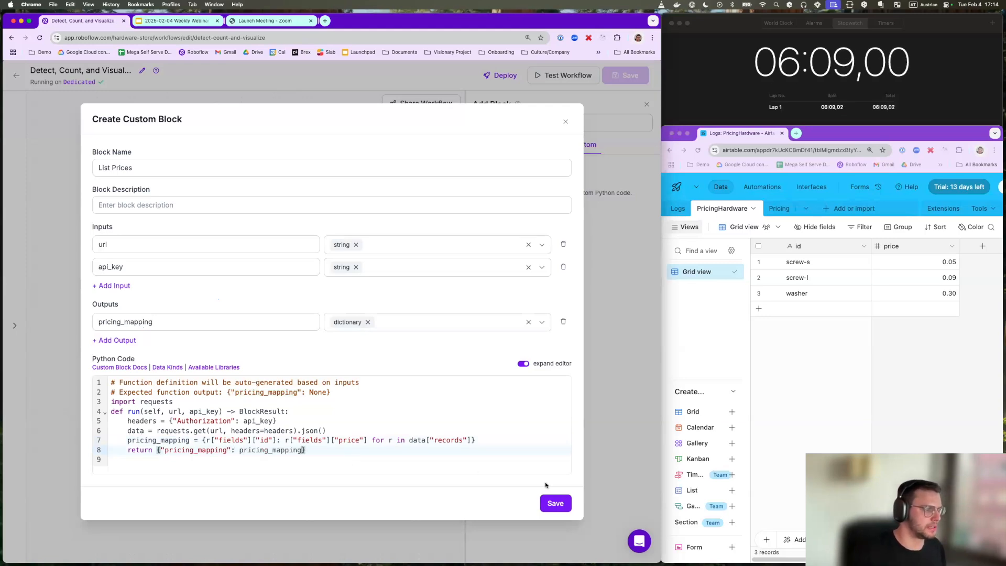
pyautogui.click(553, 502)
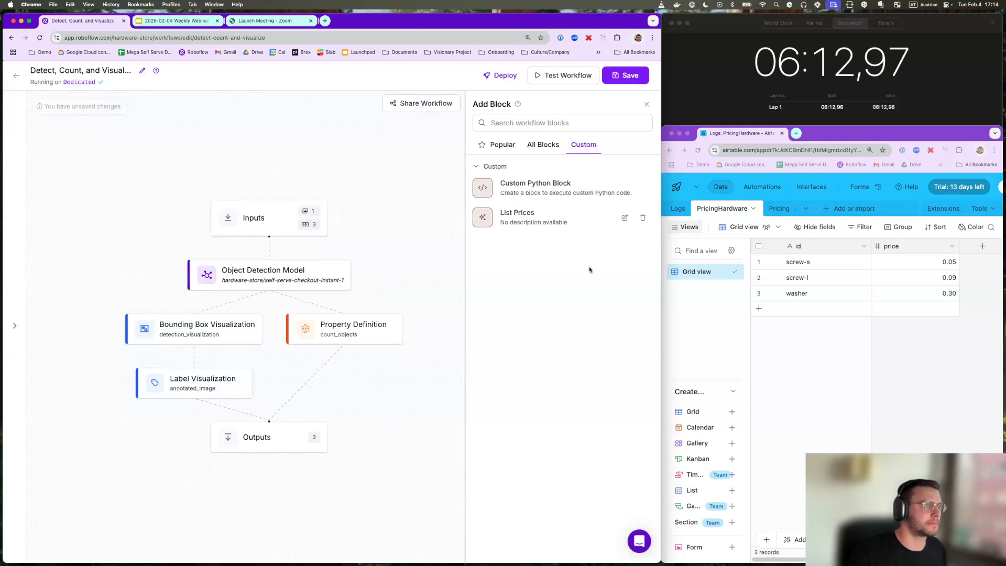
pyautogui.click(626, 76)
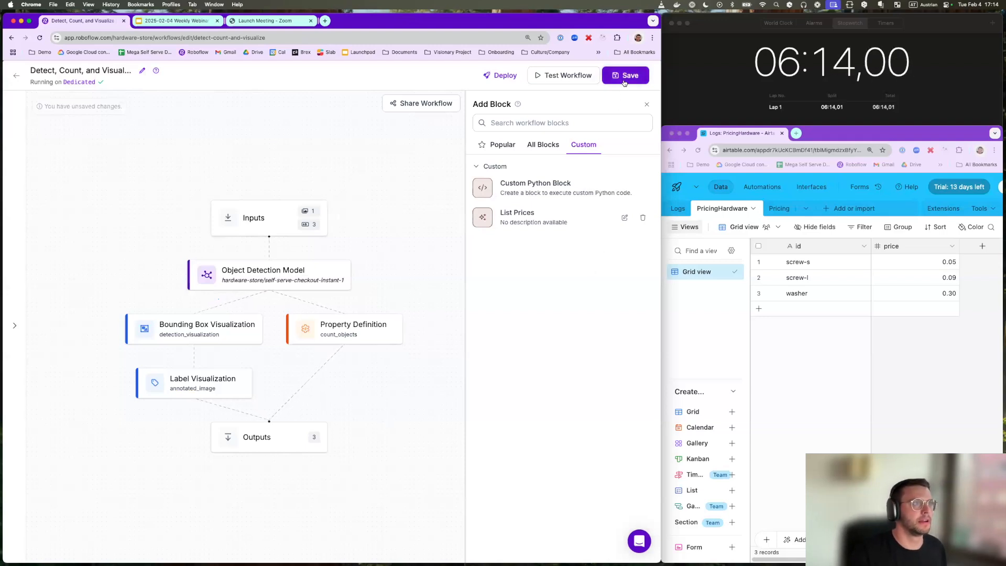
# - Create another Custom Python Block and name it Calculate Price
pyautogui.click(573, 185)
pyautogui.write('Calculate t')
pyautogui.press('BackSpace')
pyautogui.write('Price')
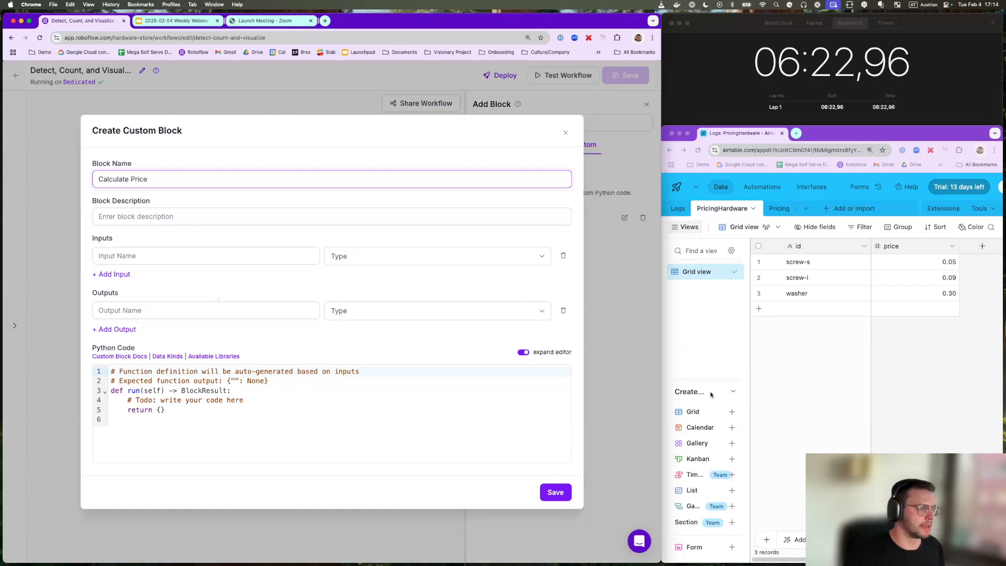
# - Discard the unsaved custom block and rename the Property Definition step to classnames
pyautogui.click(565, 130)
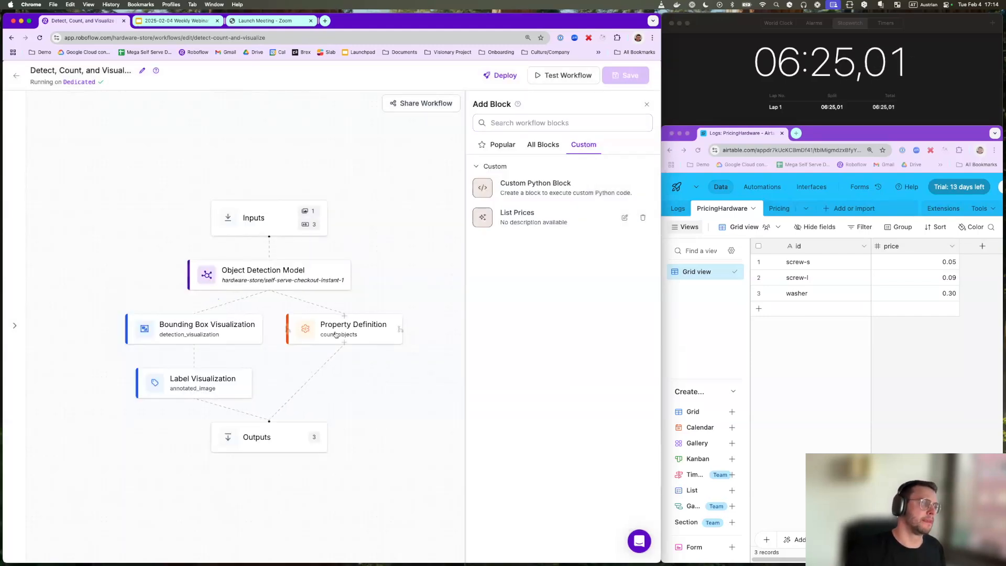
pyautogui.click(355, 333)
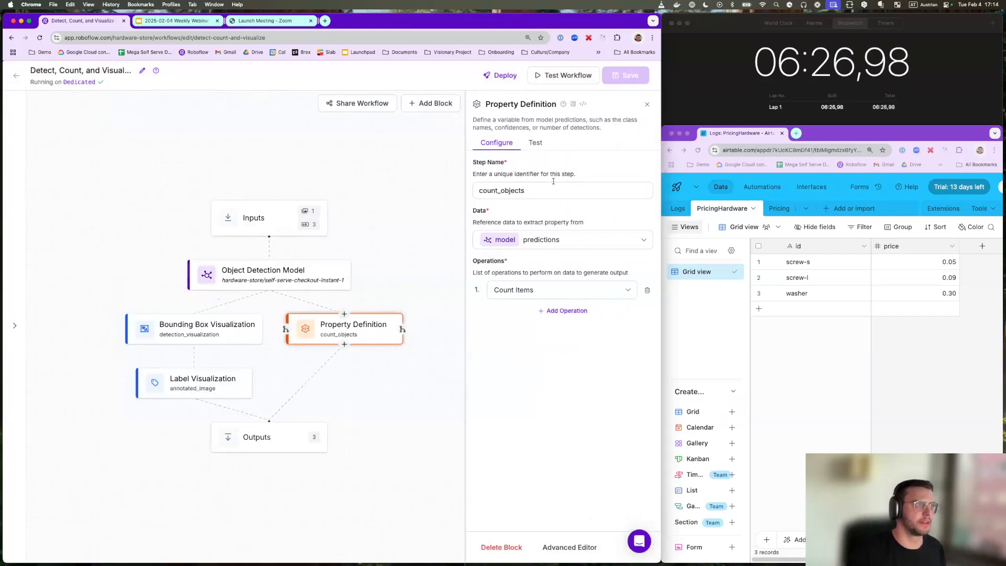
pyautogui.press('super+a')
pyautogui.write('c')
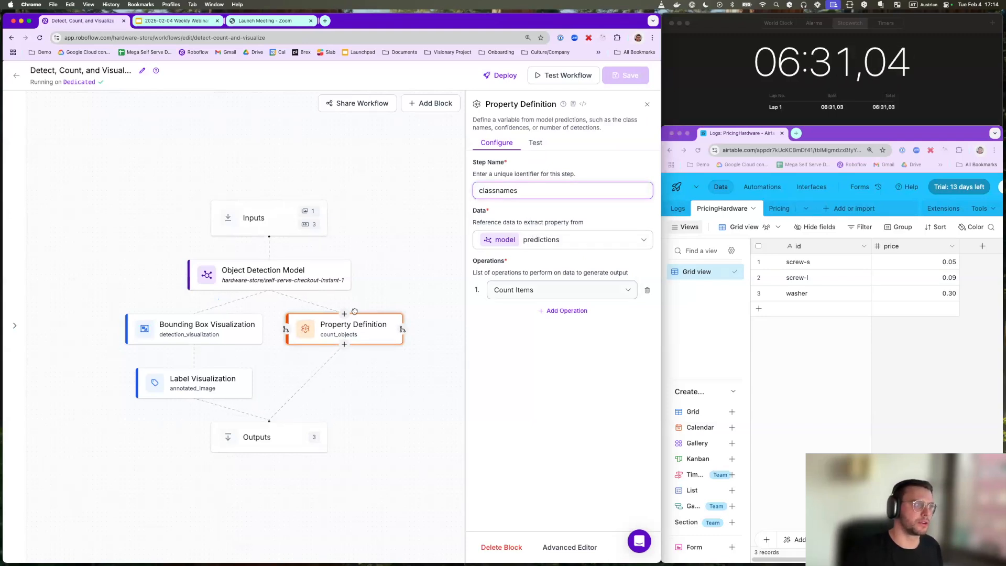
# - Change the Property Definition operation to Extract Property with Class Name as the property, and save the workflow
pyautogui.click(518, 290)
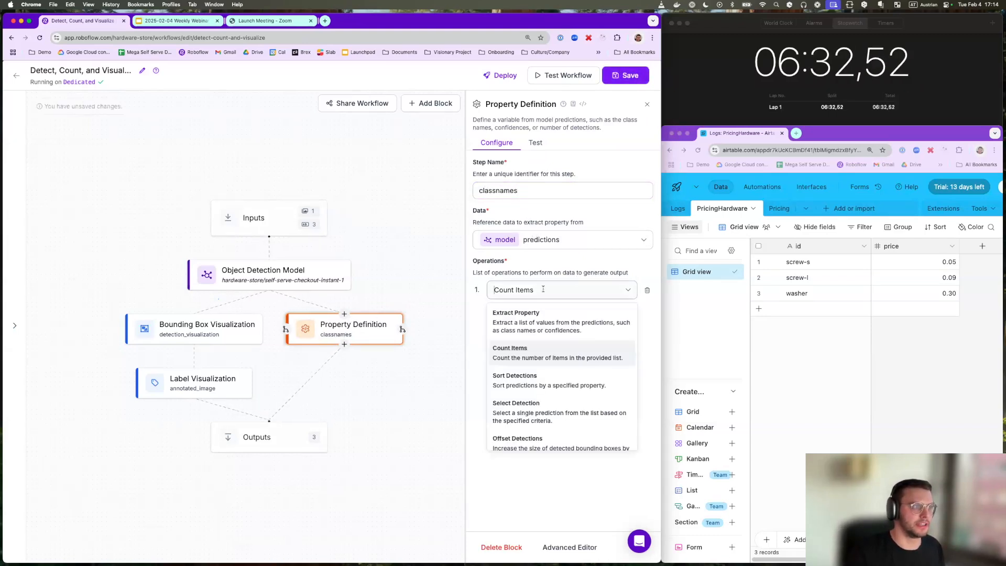
pyautogui.click(517, 322)
pyautogui.click(533, 325)
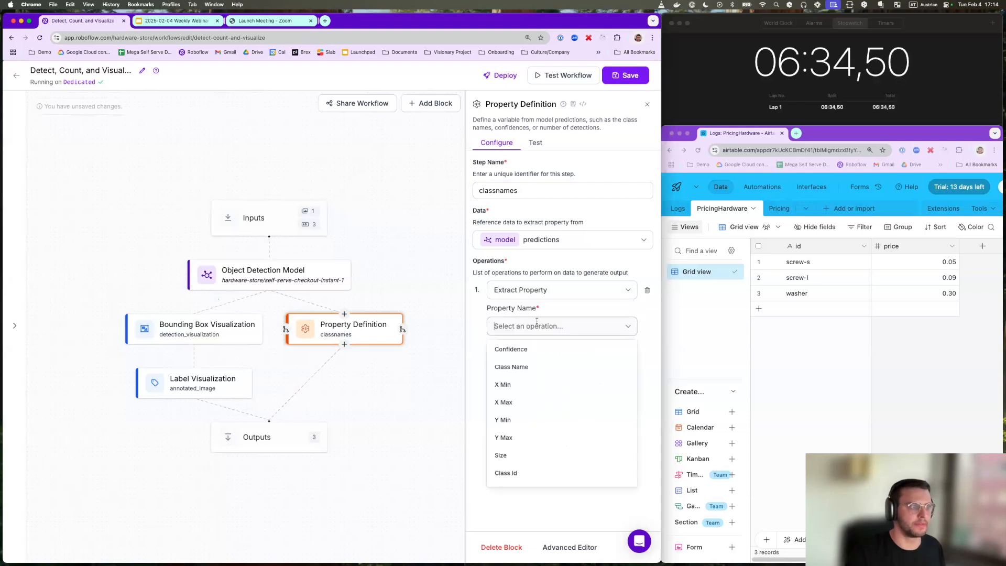
pyautogui.click(522, 368)
pyautogui.click(626, 76)
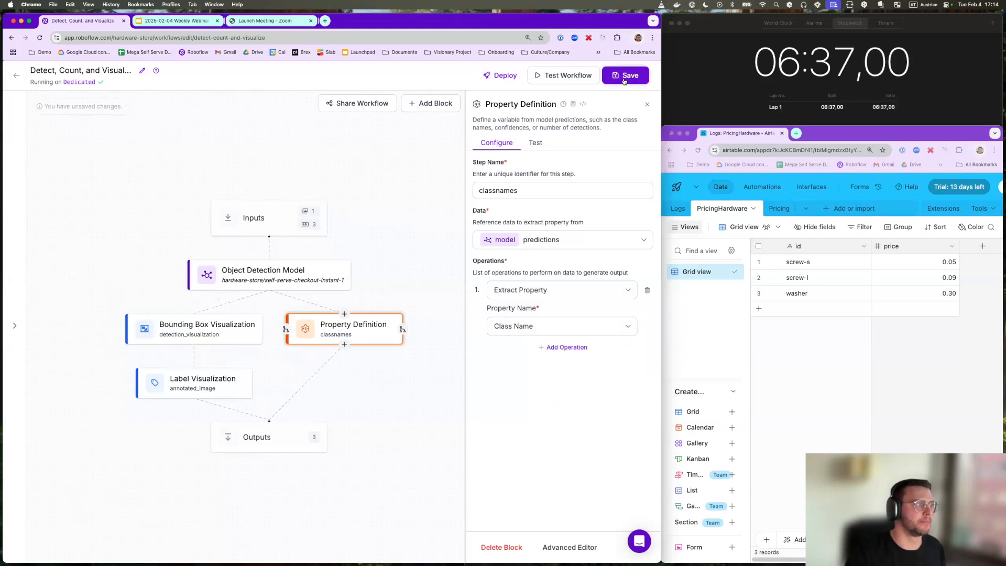
# - Rename the workflow's first output to classnames and save the workflow
pyautogui.click(262, 442)
pyautogui.doubleClick(501, 205)
pyautogui.write('classnames')
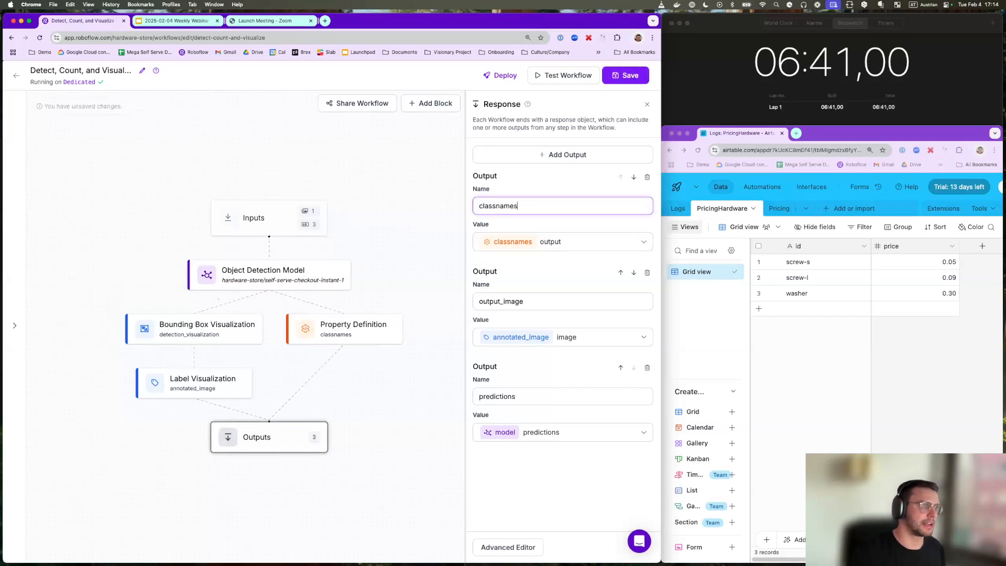
pyautogui.click(647, 78)
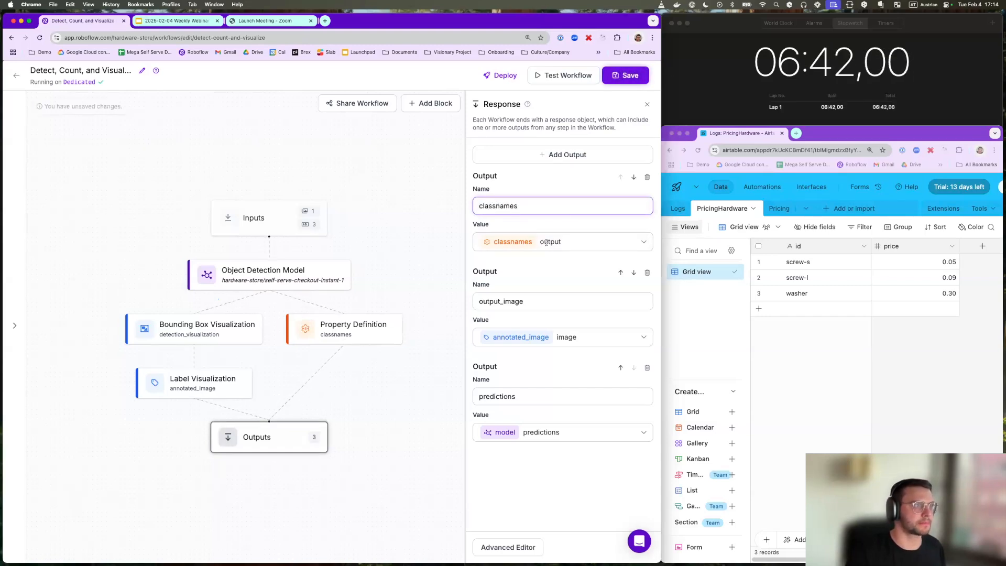
# - Test the workflow on the loaded image and inspect the classnames list and the annotated output image
pyautogui.click(569, 75)
pyautogui.click(573, 325)
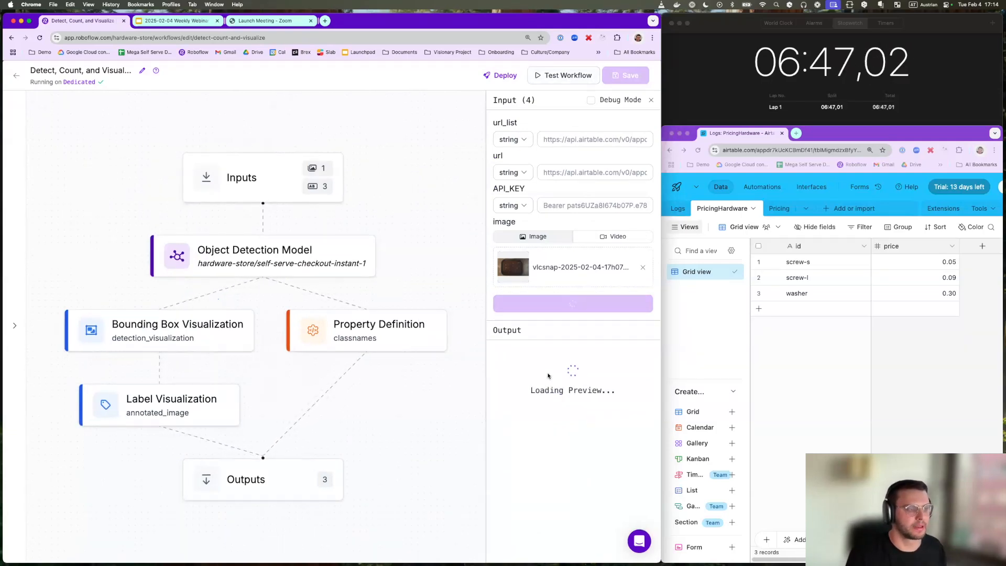
pyautogui.moveTo(525, 385); pyautogui.dragTo(613, 491)
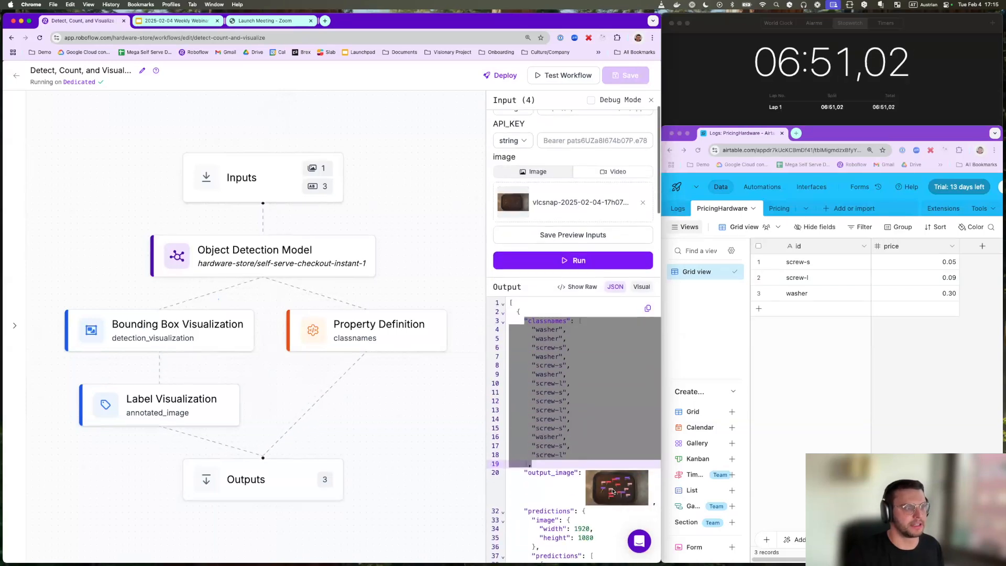
pyautogui.click(613, 491)
pyautogui.click(644, 93)
pyautogui.click(571, 357)
# - Compare the class names in the test output with the ids and prices in Airtable's PricingHardware table
pyautogui.moveTo(533, 330); pyautogui.dragTo(570, 365)
pyautogui.click(563, 358)
pyautogui.moveTo(532, 330); pyautogui.dragTo(550, 446)
pyautogui.click(924, 293)
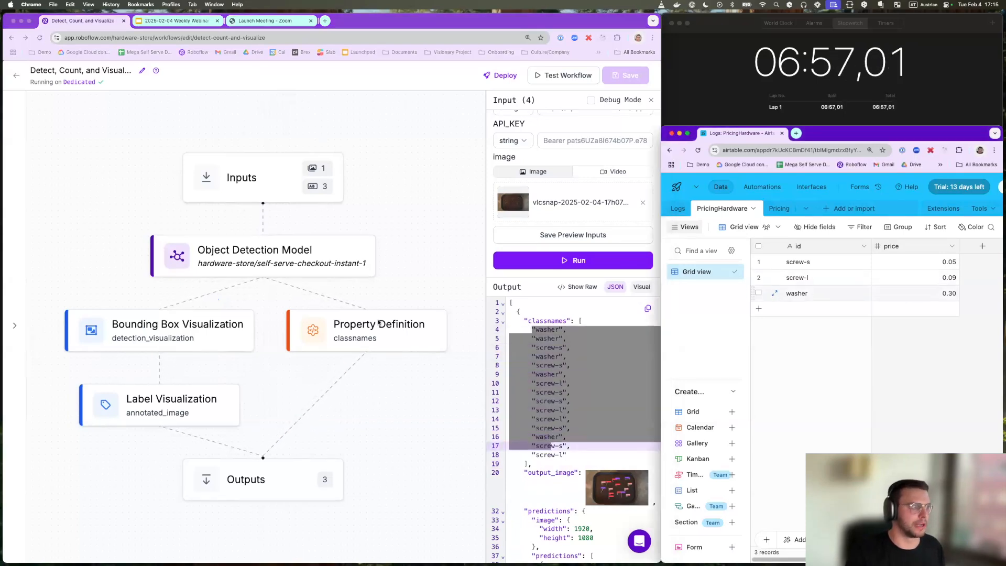
pyautogui.click(413, 253)
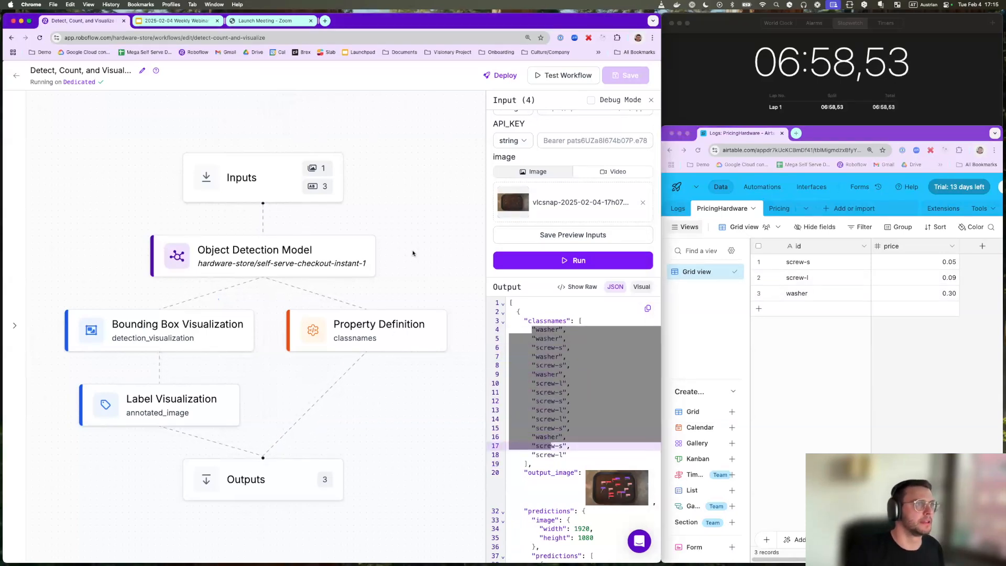
# - Close the test view and create a Custom Python Block named Calculate Pricing
pyautogui.click(651, 100)
pyautogui.click(623, 103)
pyautogui.click(581, 144)
pyautogui.click(561, 182)
pyautogui.write('Ca')
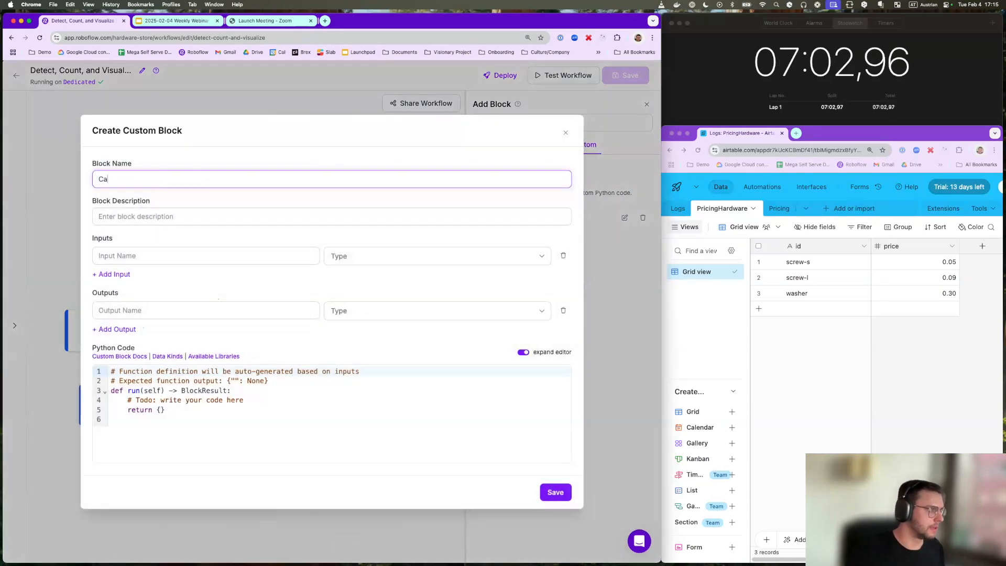
pyautogui.write('lculate Pricing')
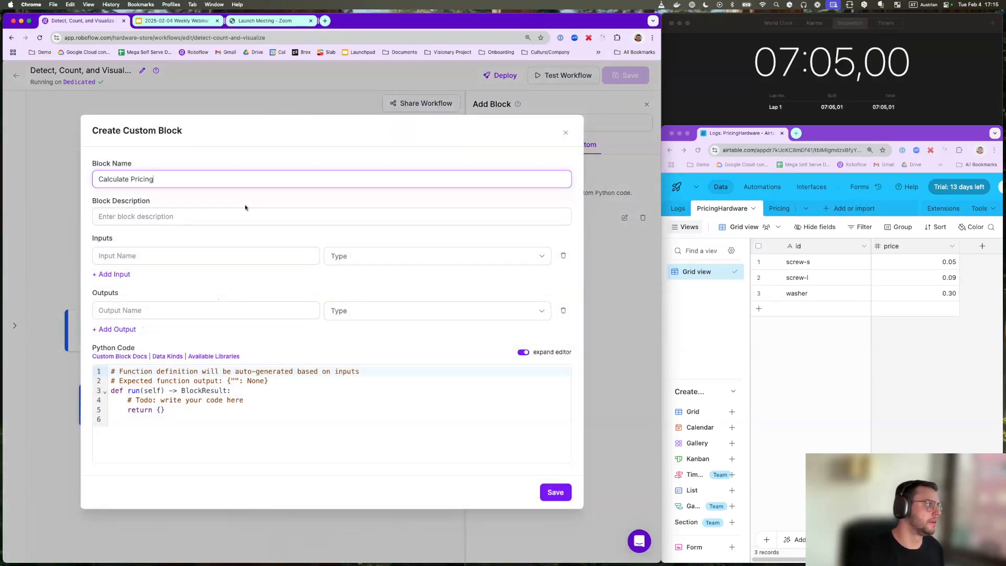
# - Define the block's first input as classnames with the type list_of_values
pyautogui.click(199, 255)
pyautogui.write('classnames')
pyautogui.click(354, 256)
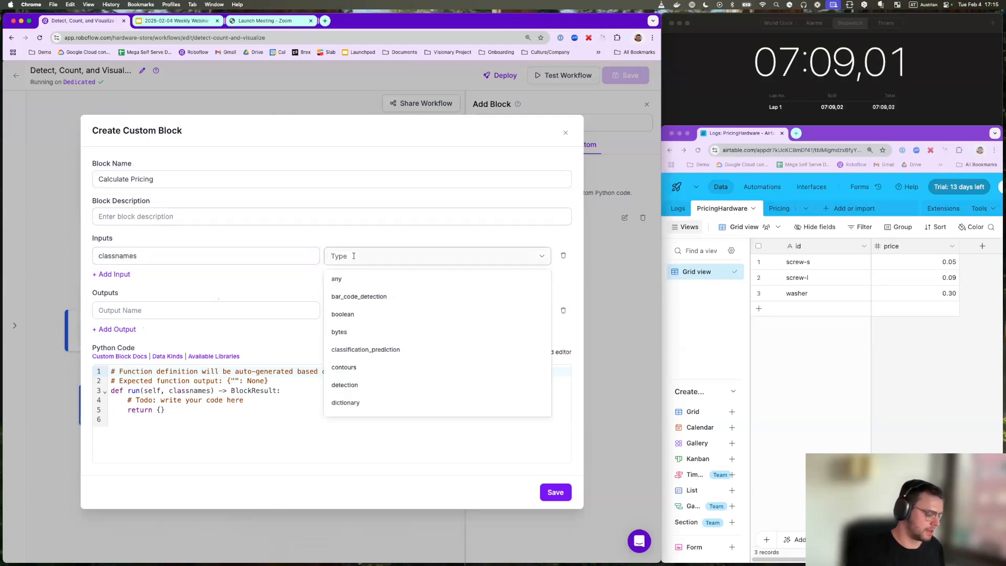
pyautogui.write('lis')
pyautogui.click(354, 277)
# - Add a second input named pricing with the type dictionary
pyautogui.click(114, 274)
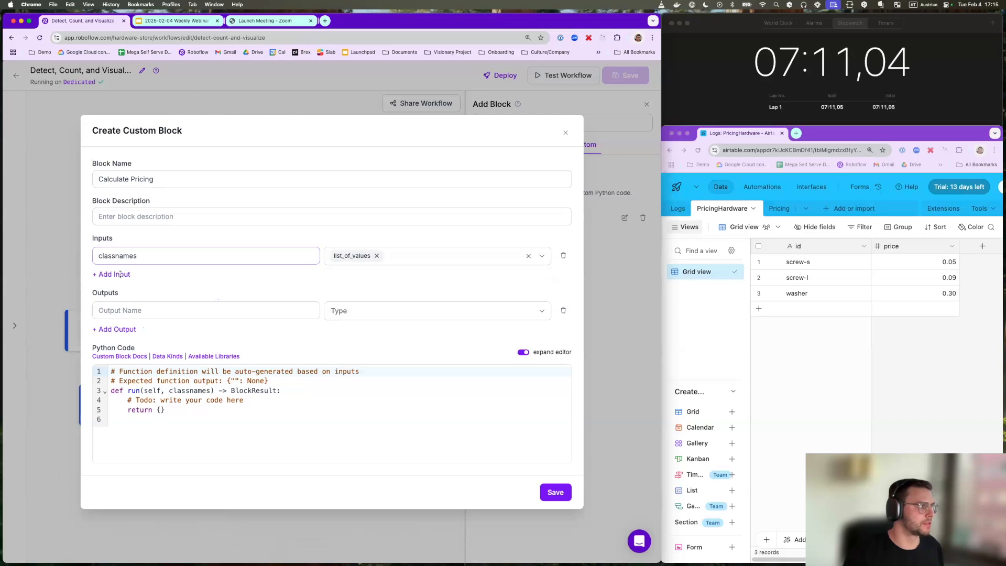
pyautogui.click(157, 268)
pyautogui.write('pricing')
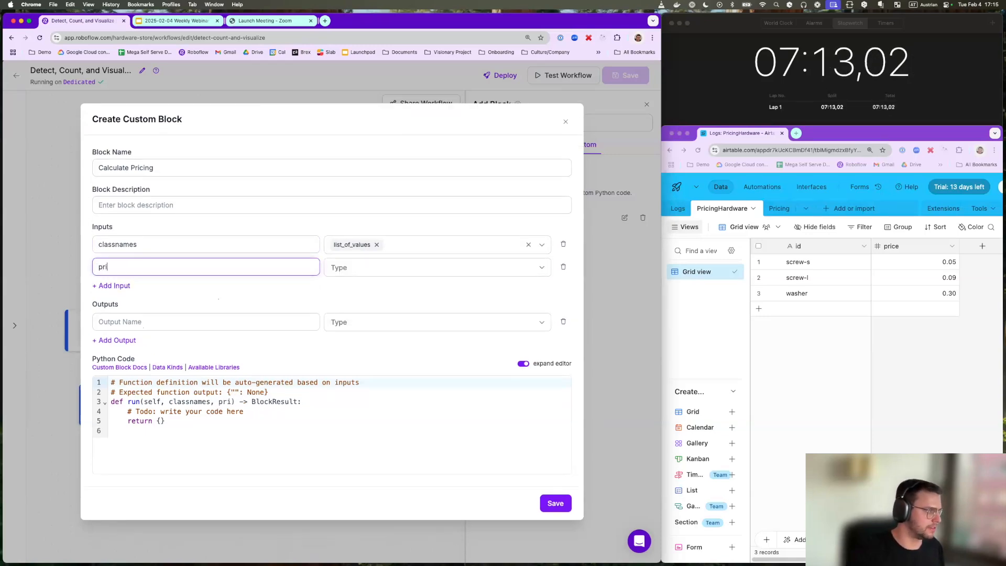
pyautogui.click(391, 268)
pyautogui.write('dic')
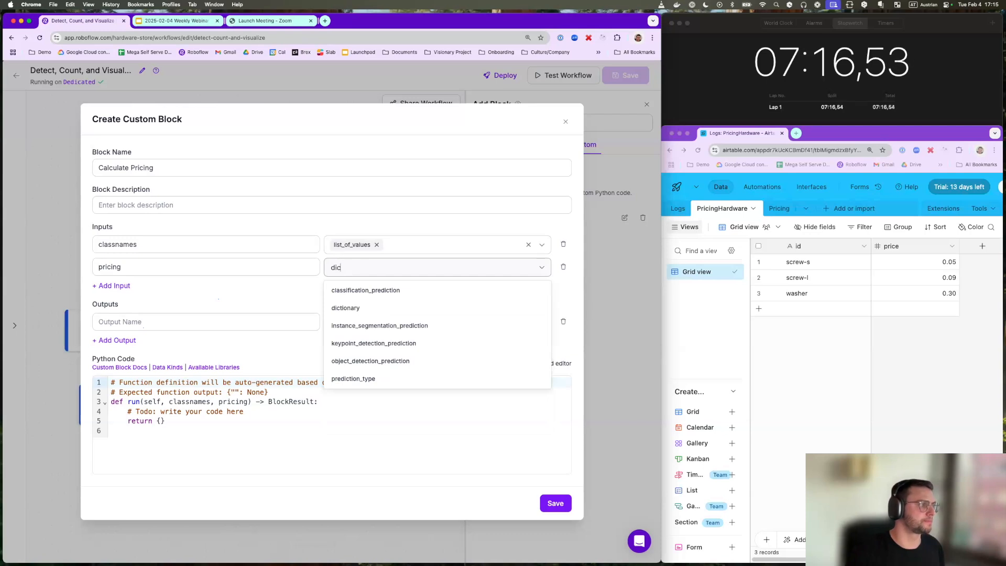
pyautogui.click(381, 305)
# - Define the block's output as data_to_save with the type dictionary
pyautogui.click(197, 322)
pyautogui.write('data_to_save')
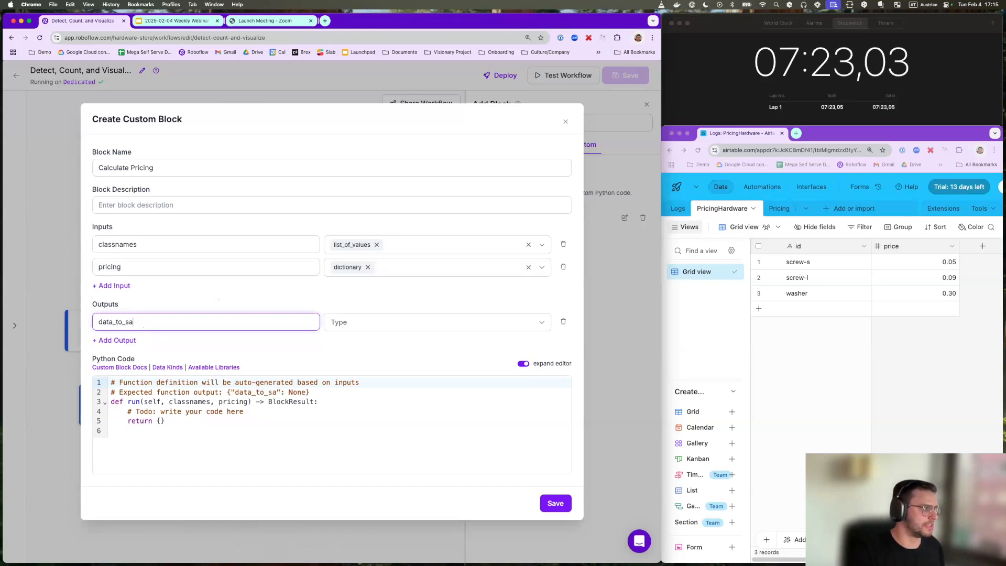
pyautogui.click(366, 323)
pyautogui.write('dic')
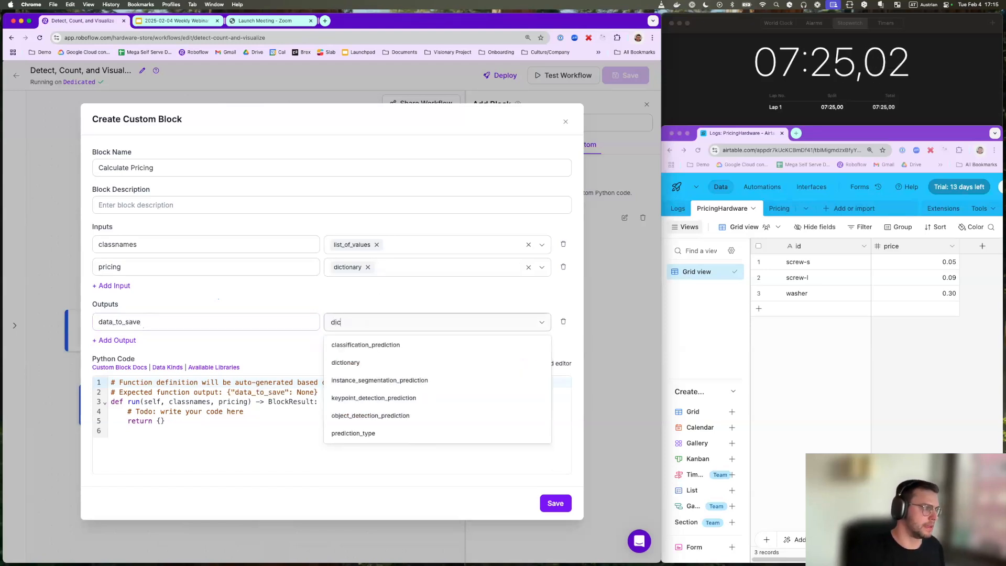
pyautogui.click(361, 360)
# - Check the Logs table's fields in Airtable and delete the Todo comment from the run function
pyautogui.click(678, 208)
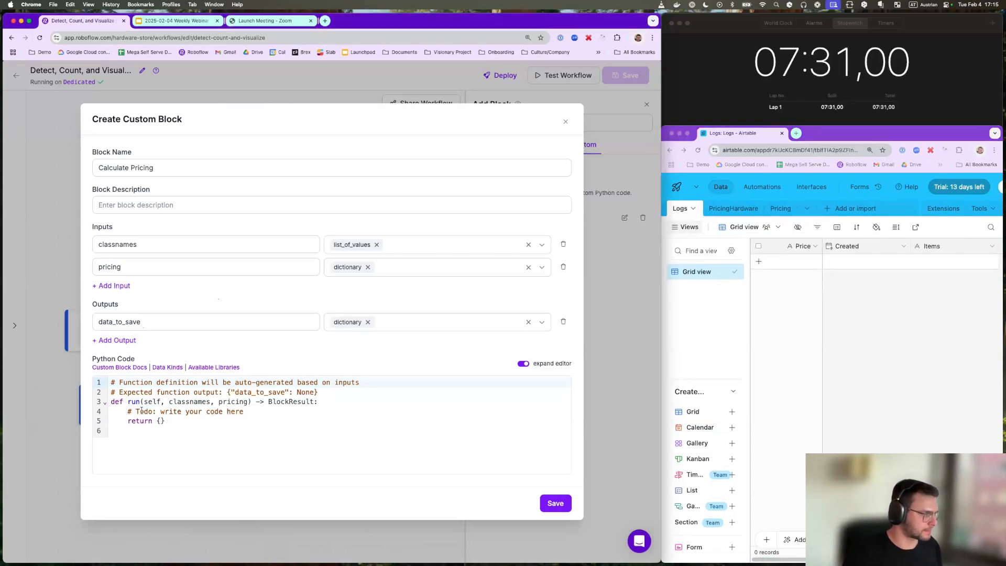
pyautogui.moveTo(243, 411); pyautogui.dragTo(137, 412)
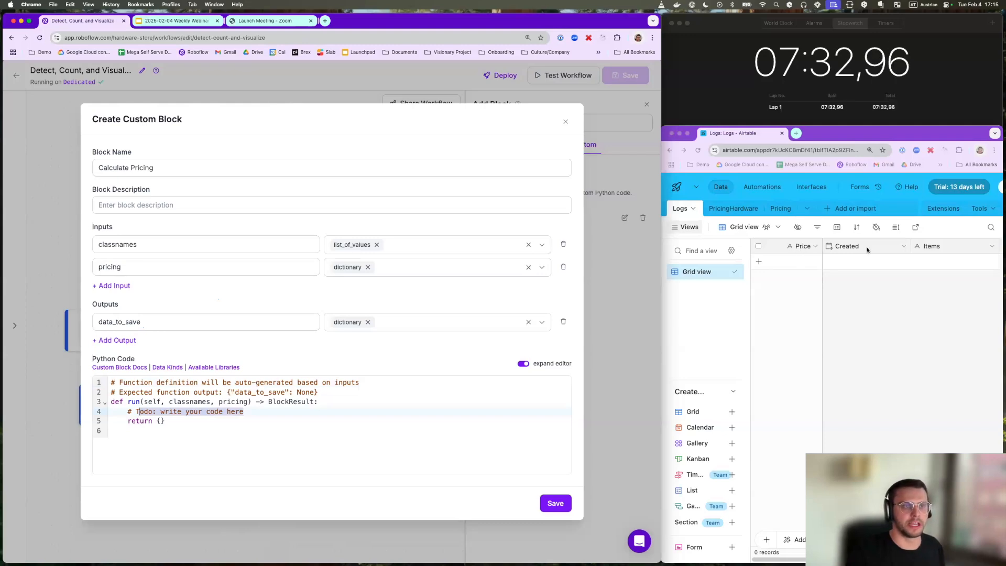
pyautogui.moveTo(243, 411); pyautogui.dragTo(129, 413)
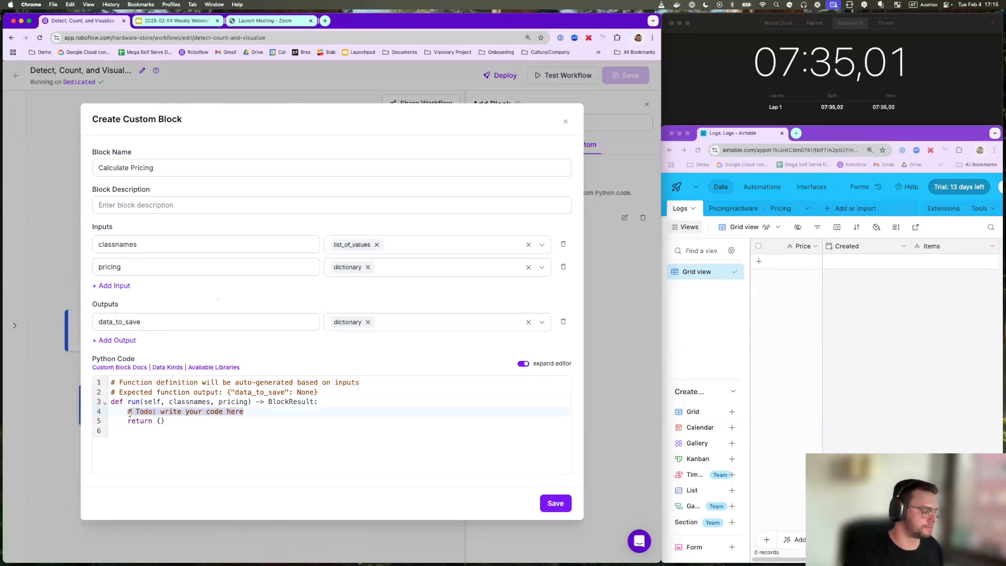
pyautogui.press('BackSpace')
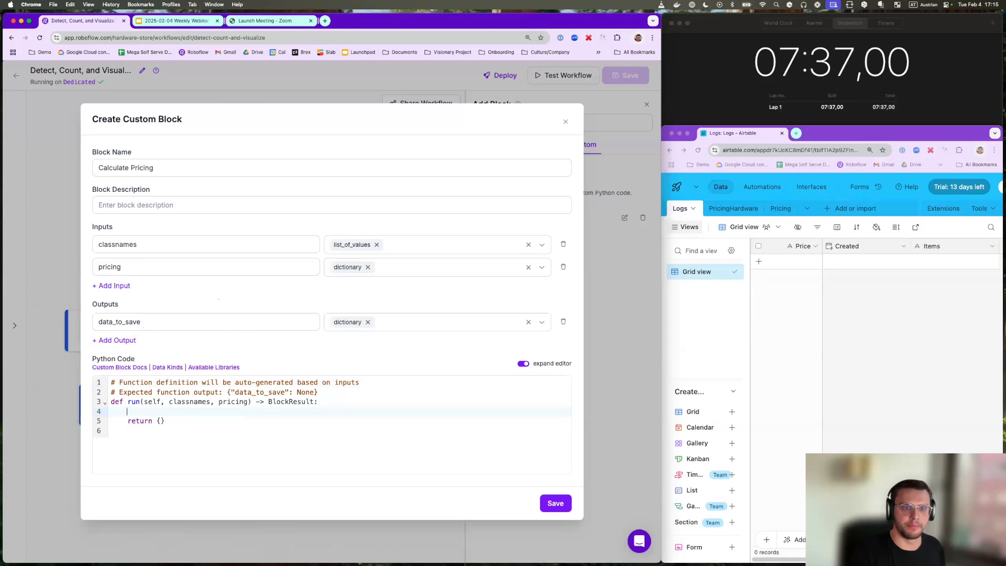
# - Write total_price = sum(pricing.get(item, 0) for item in classnames) as the first line of the run function
pyautogui.write('total_price')
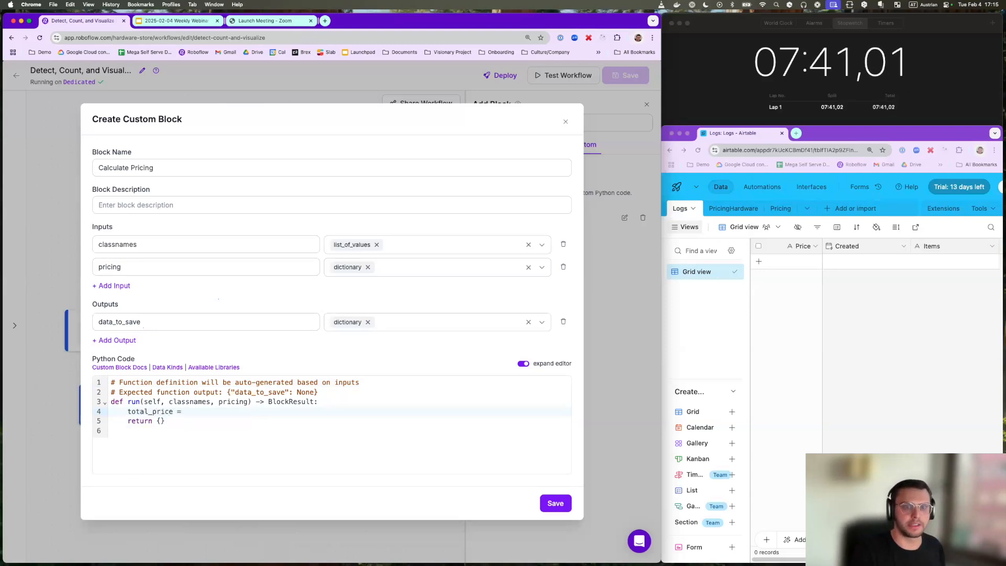
pyautogui.write(' = sum(pric')
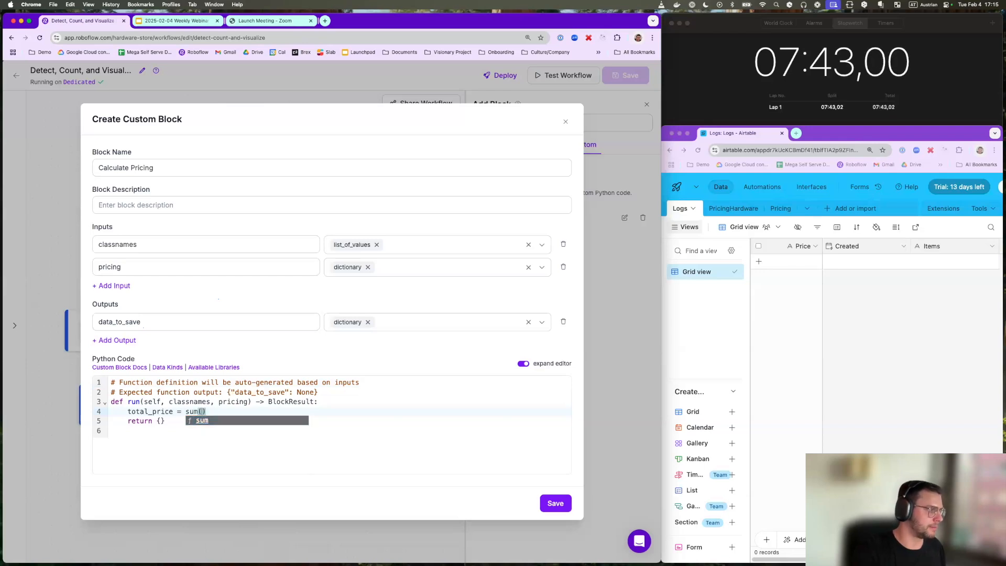
pyautogui.write('ing(g')
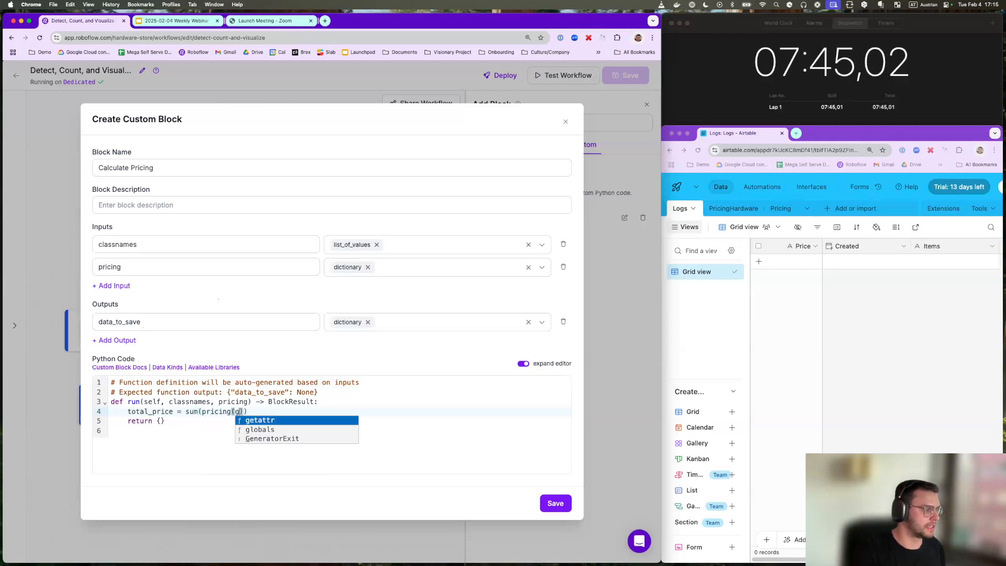
pyautogui.press('BackSpace')
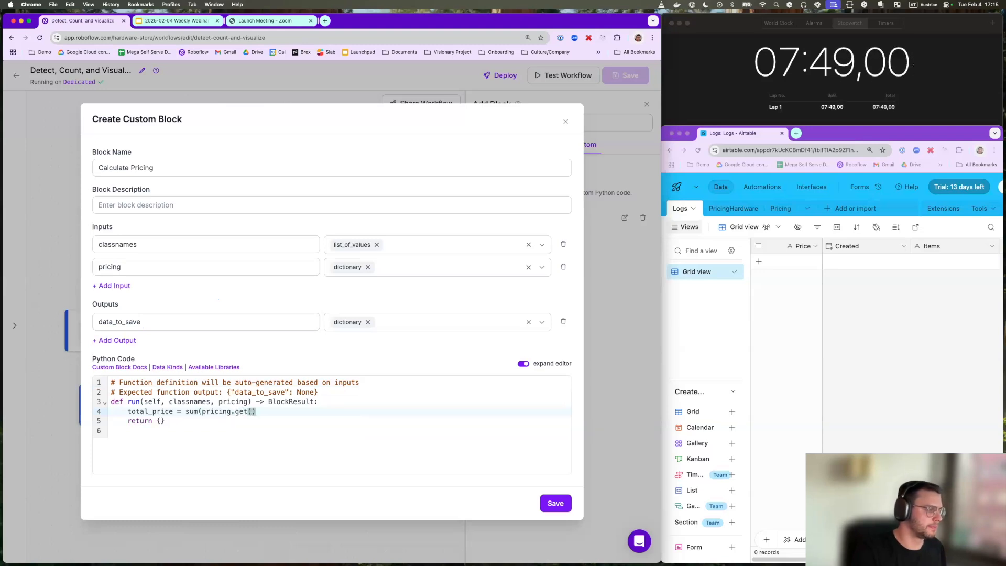
pyautogui.write('item,')
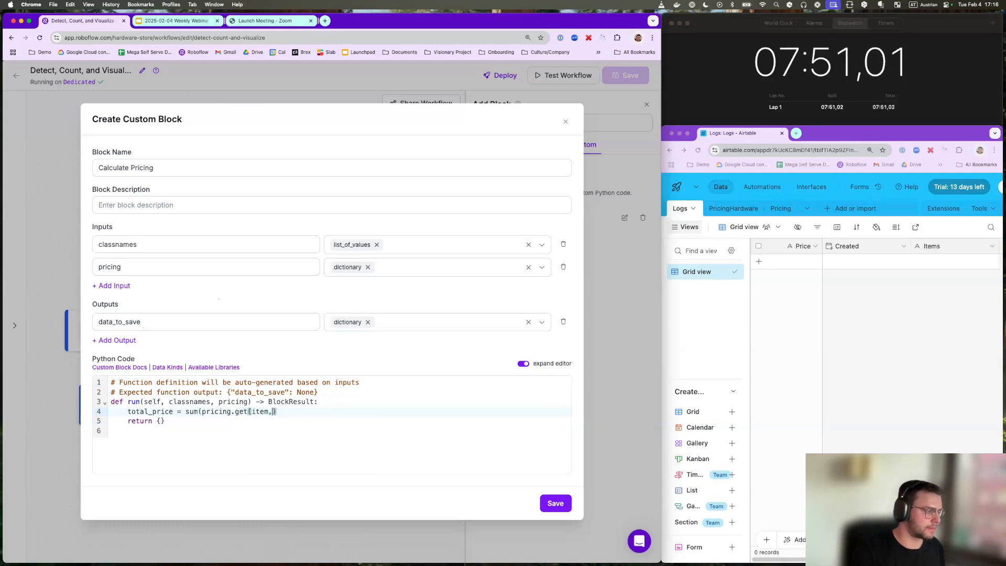
pyautogui.write(' 0')
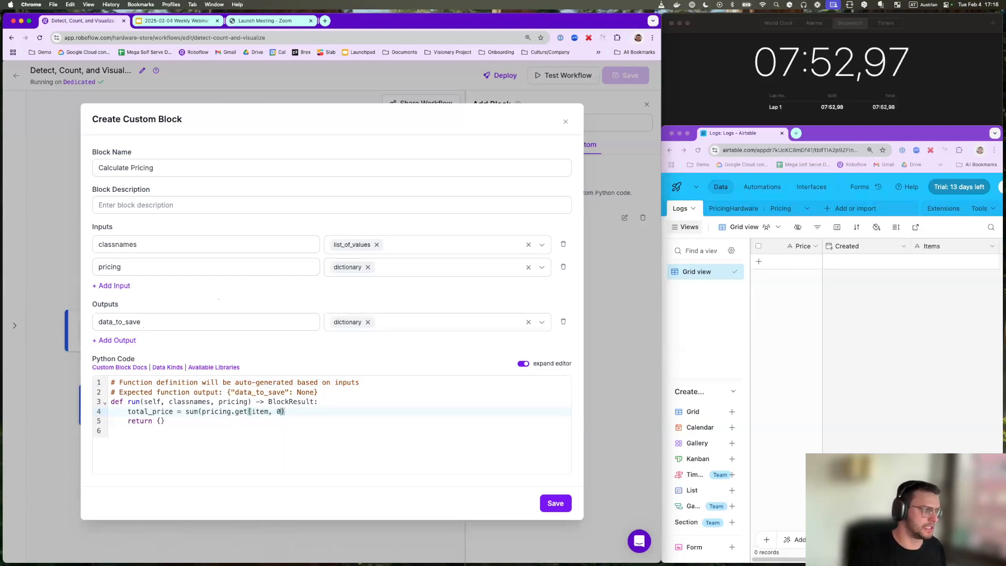
pyautogui.press('Right')
pyautogui.write('for item in cl')
pyautogui.press('Return')
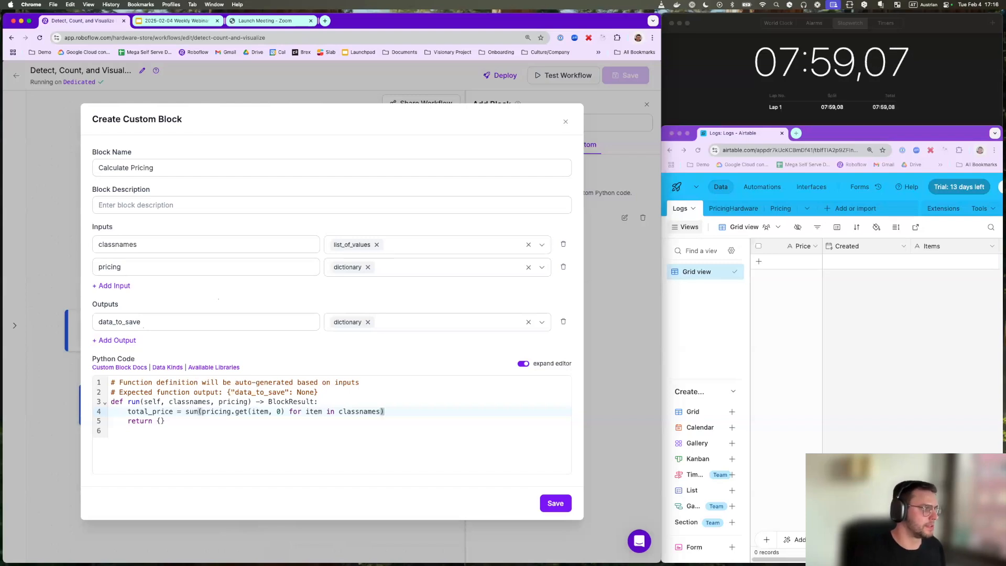
# - Add a data_to_save dictionary below the total_price line, with a "Price" entry of f"{total_price:.2f}"
pyautogui.press('Return')
pyautogui.write('d')
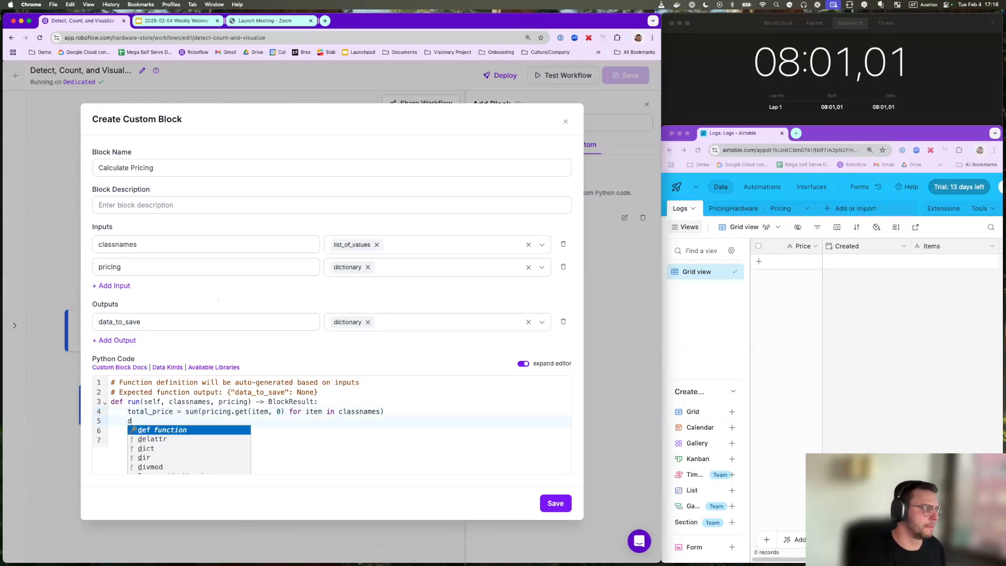
pyautogui.write('ata_to_save = {')
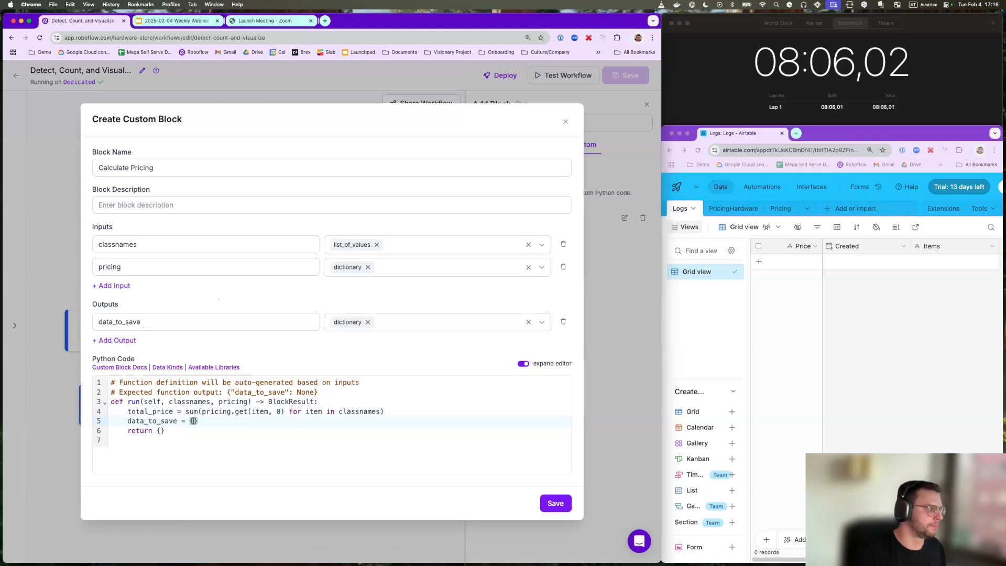
pyautogui.press('Return')
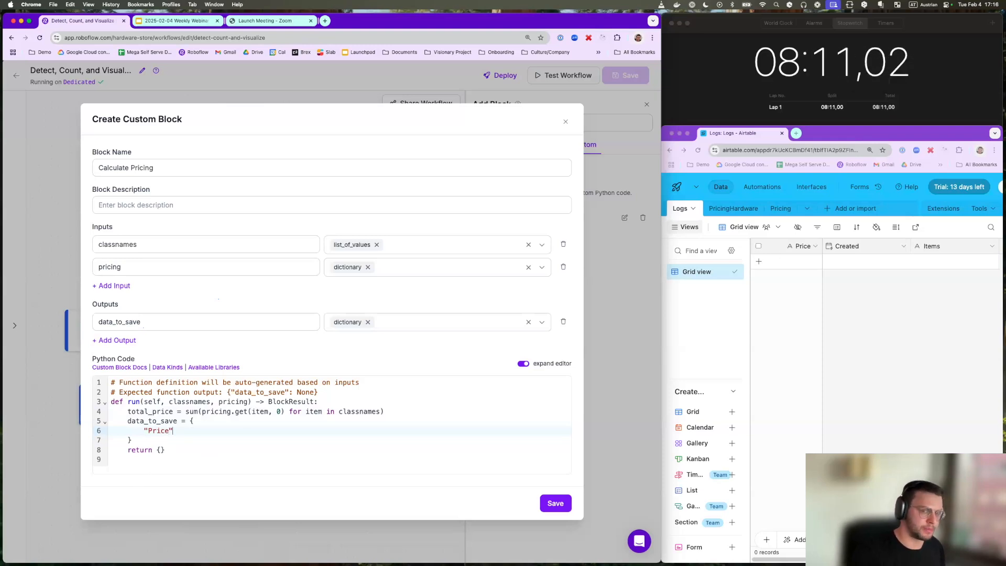
pyautogui.write('"Price": f"{')
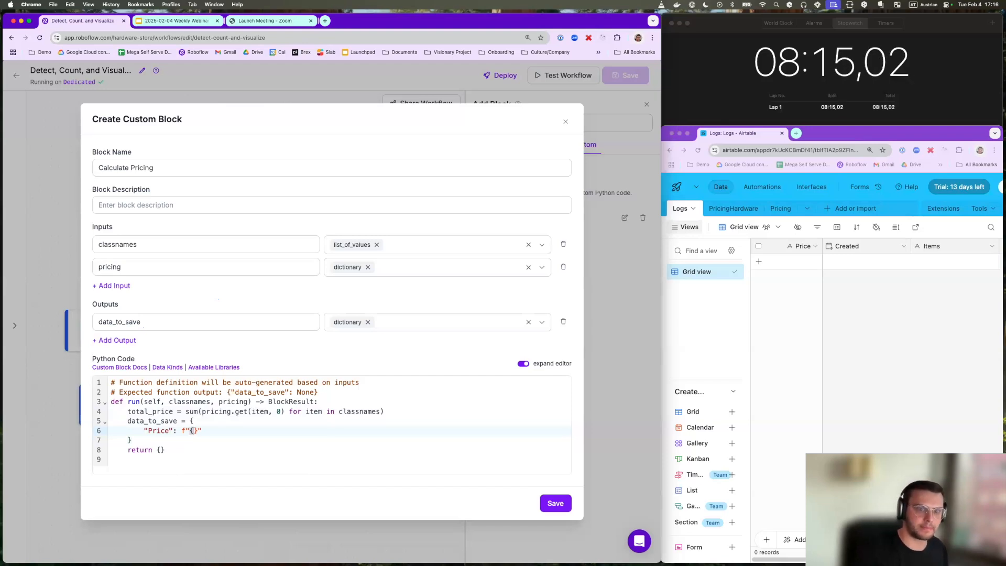
pyautogui.write('total')
pyautogui.press('Tab')
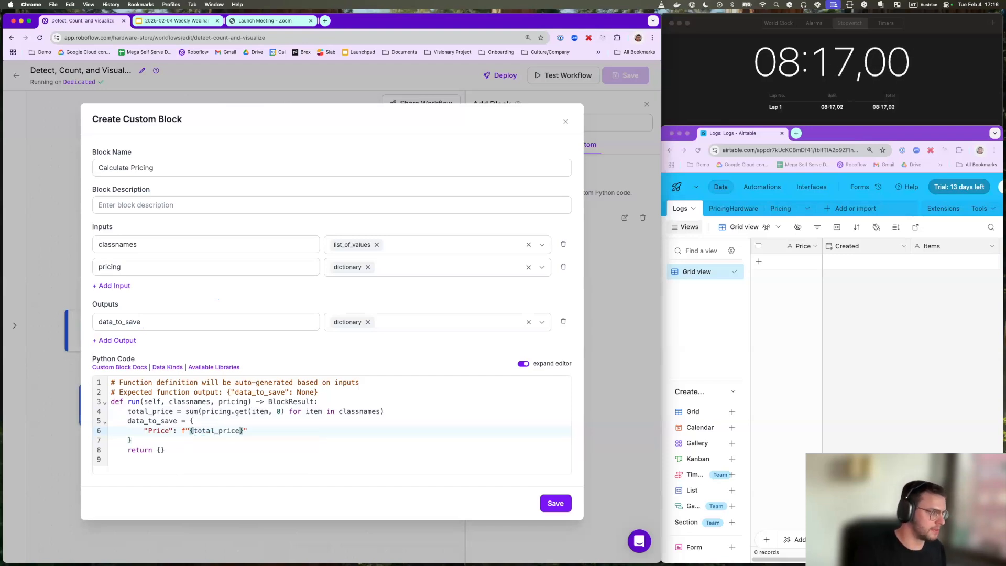
pyautogui.write(':.2f}"')
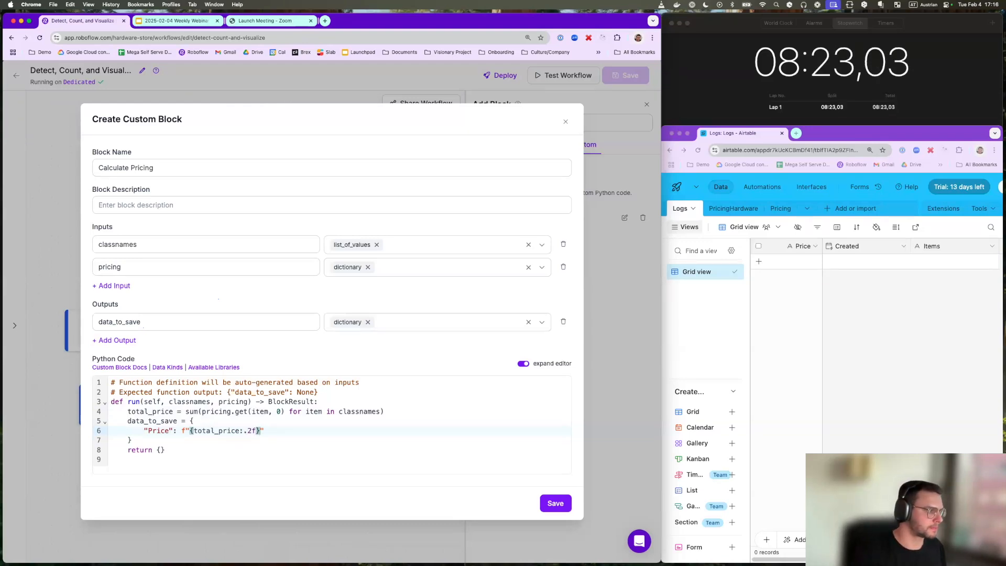
# - Add an "Items" entry to the data_to_save dictionary with the value ",".join(classnames)
pyautogui.write(',')
pyautogui.press('Return')
pyautogui.write('"Items":')
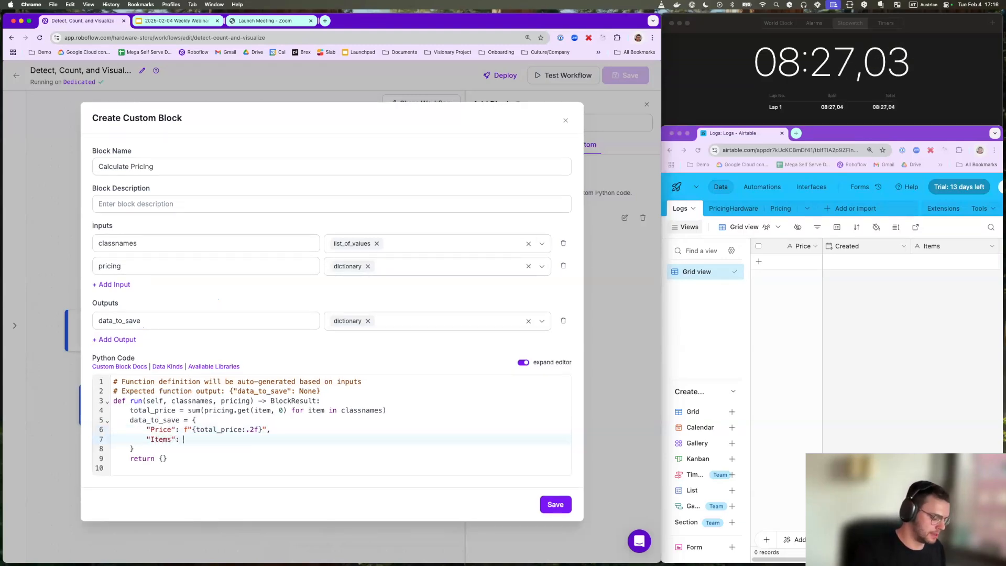
pyautogui.write(' ",".ko')
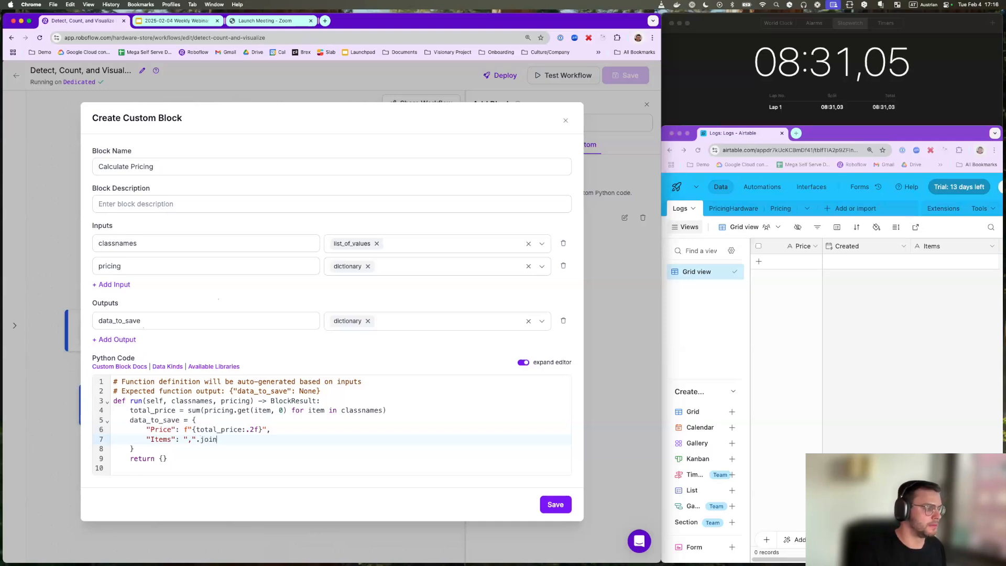
pyautogui.write('in(')
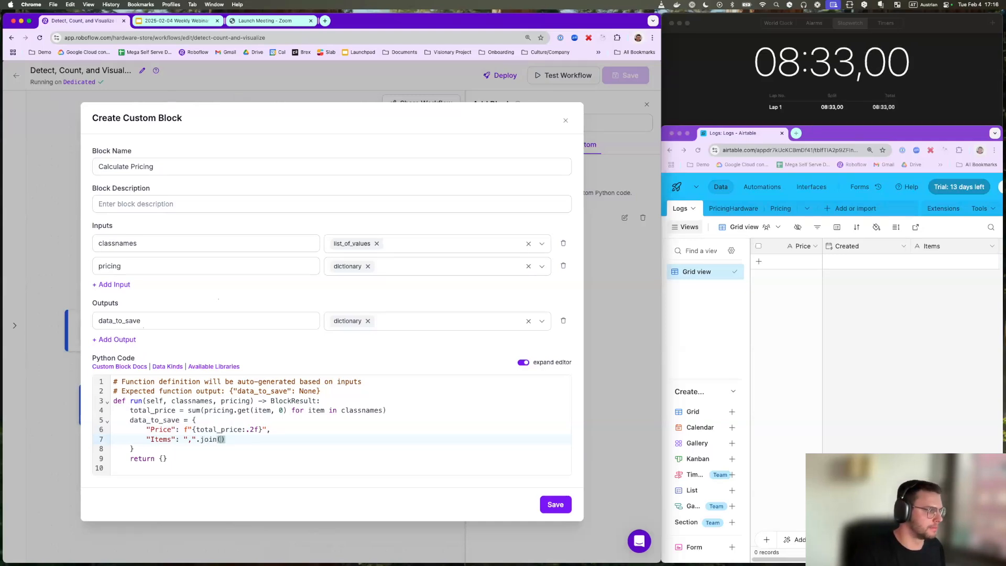
pyautogui.write('classnames')
# - Make the run function return {"data_to_save": data_to_save} and save the Calculate Pricing block
pyautogui.press('Down')
pyautogui.press('Down')
pyautogui.press('Return')
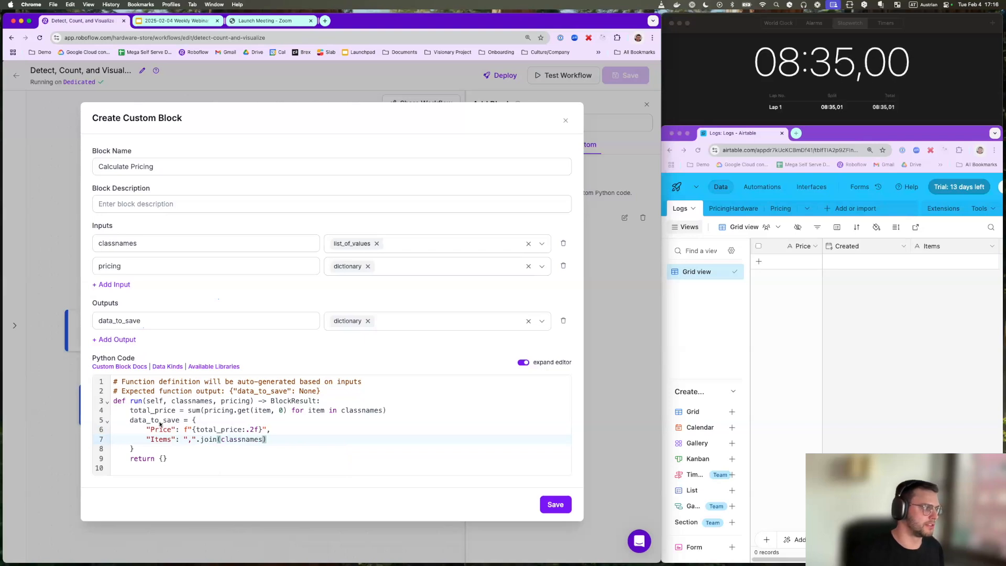
pyautogui.press('Return')
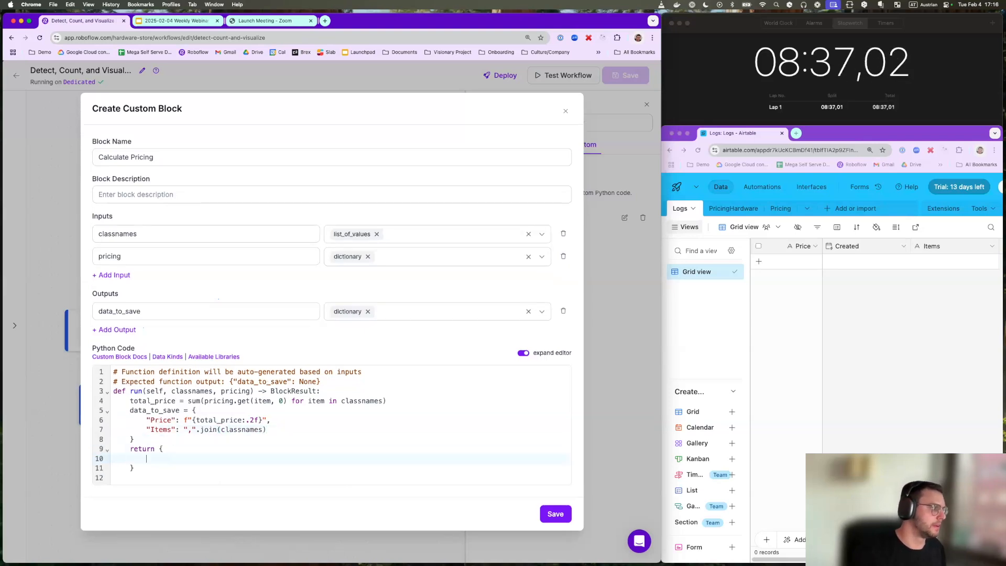
pyautogui.moveTo(129, 411); pyautogui.dragTo(178, 411)
pyautogui.press('super+c')
pyautogui.click(152, 458)
pyautogui.write('"')
pyautogui.press('super+v')
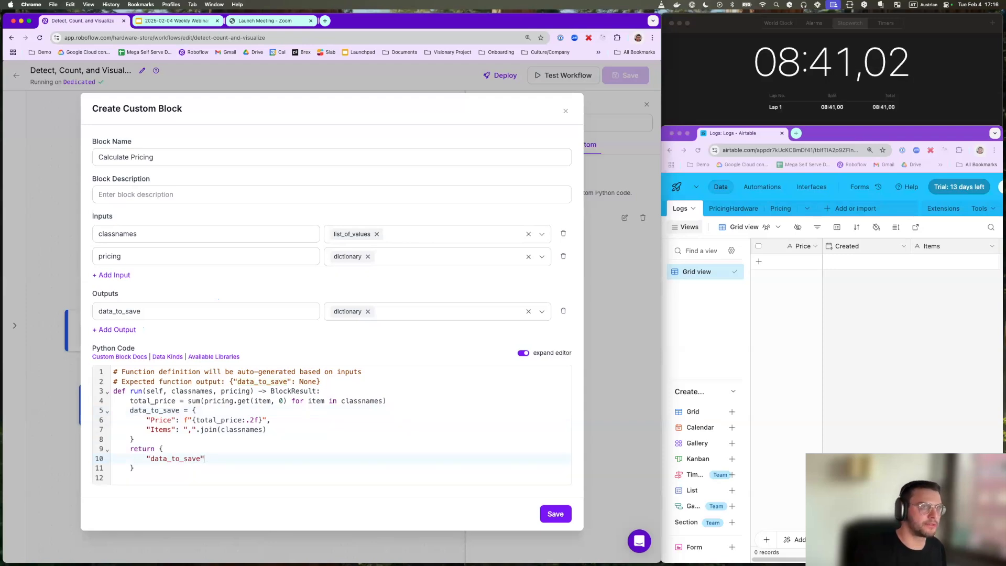
pyautogui.press('super+v')
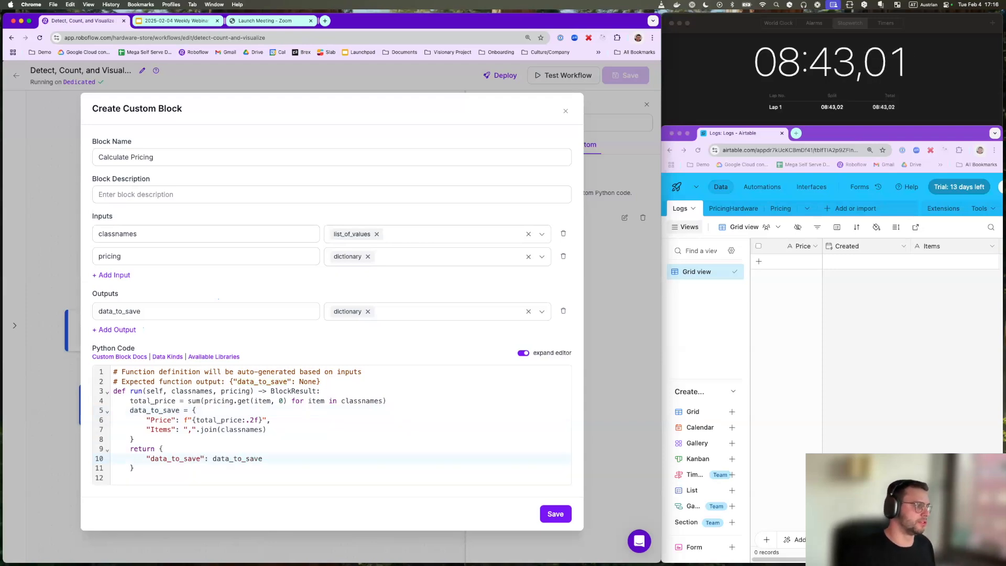
pyautogui.click(555, 513)
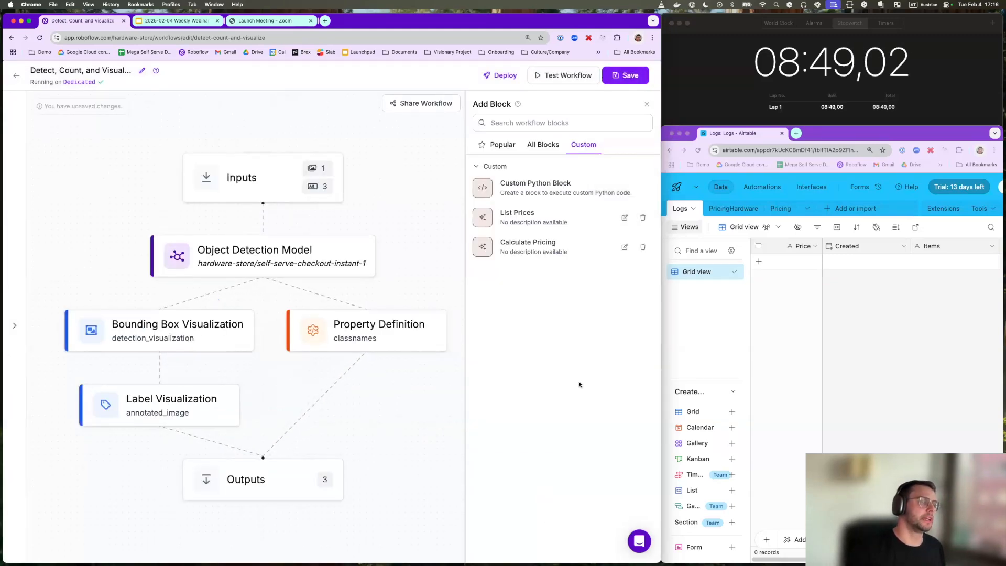
# - Add the List Prices block to the workflow with url_list as its Url and API_KEY as its Api Key, and save the workflow
pyautogui.moveTo(409, 410); pyautogui.dragTo(355, 407)
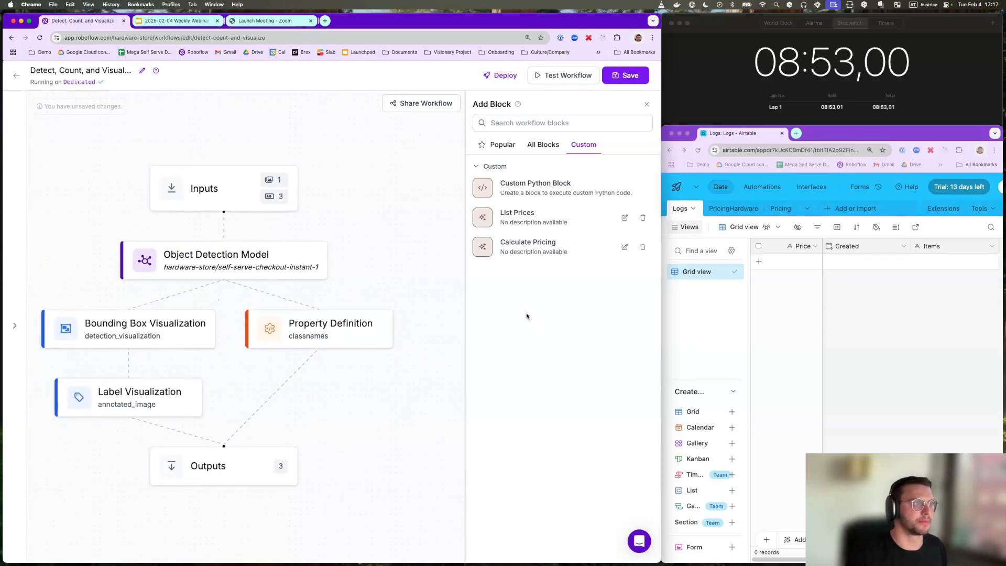
pyautogui.click(531, 215)
pyautogui.click(574, 238)
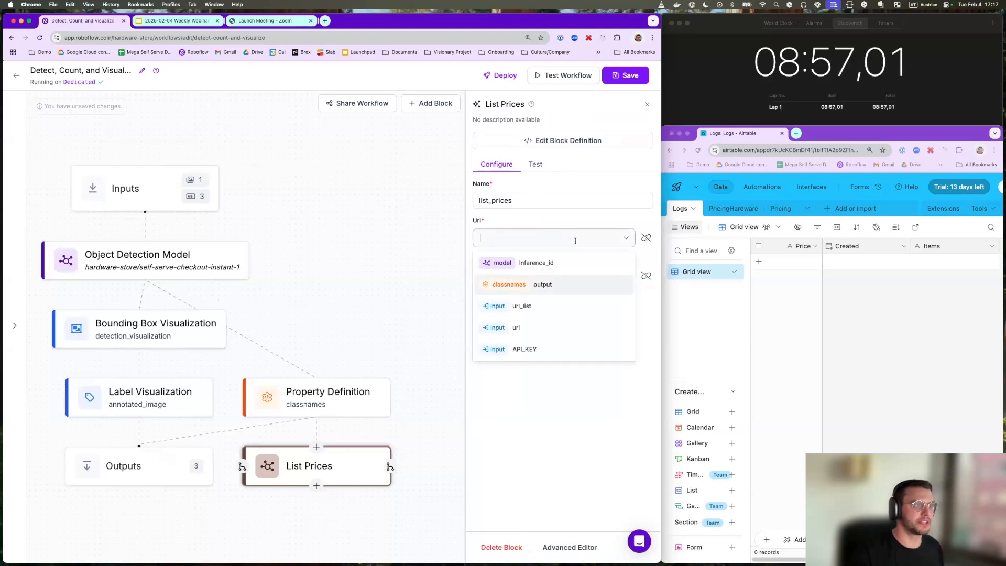
pyautogui.click(528, 308)
pyautogui.click(523, 276)
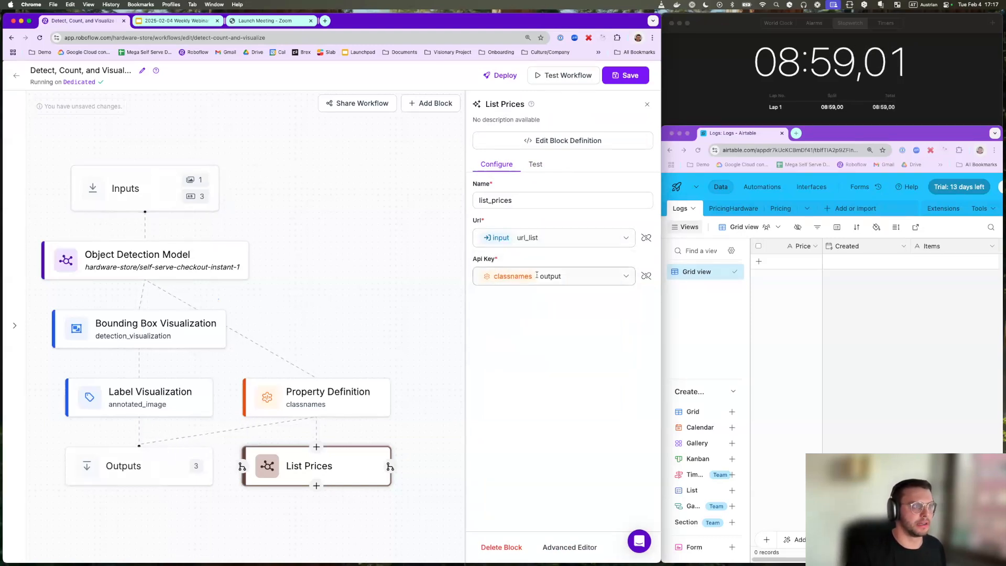
pyautogui.click(520, 387)
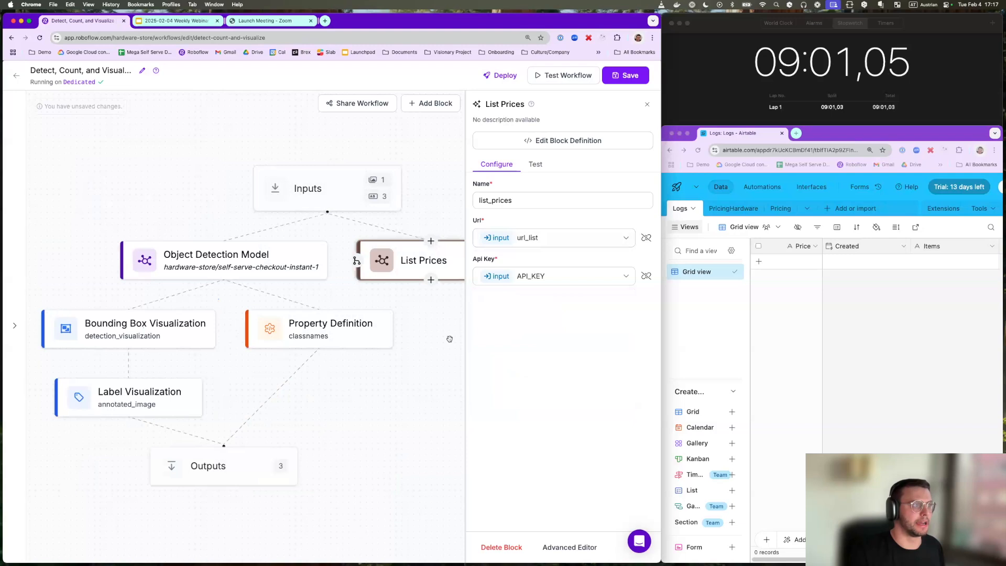
pyautogui.click(631, 77)
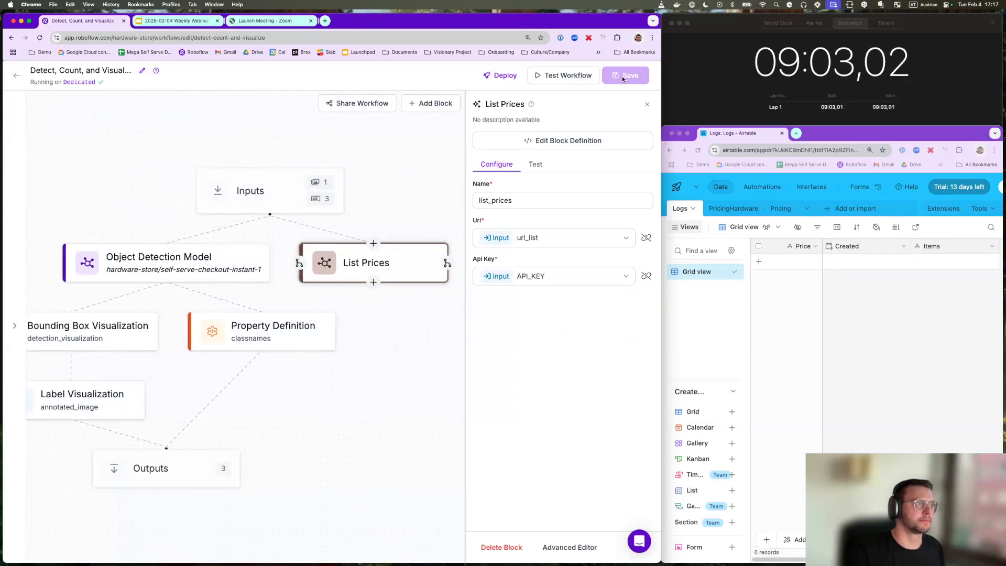
# - Add the Calculate Pricing block using the classnames output and the list_prices pricing_mapping, and save the workflow
pyautogui.click(428, 103)
pyautogui.write('calc')
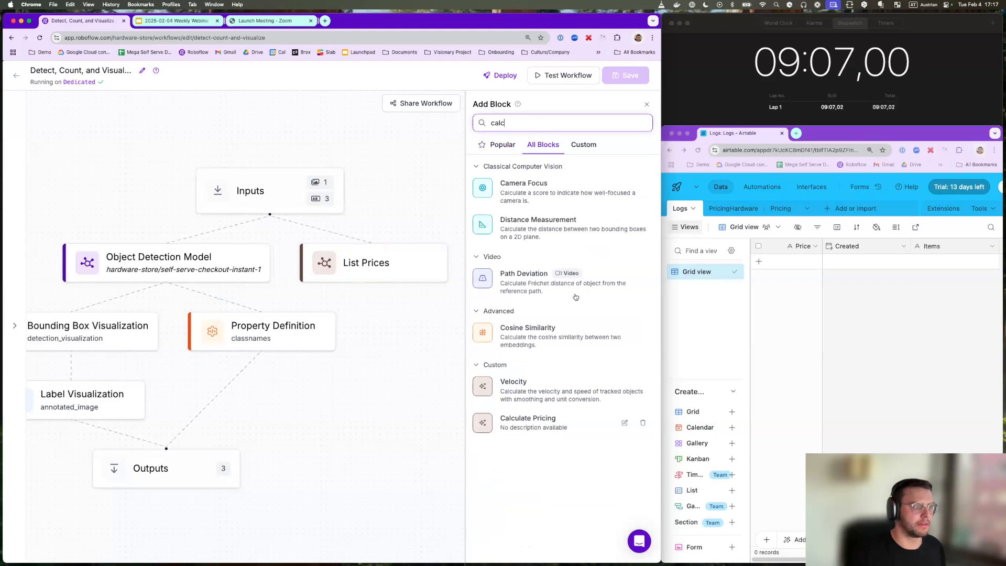
pyautogui.click(529, 422)
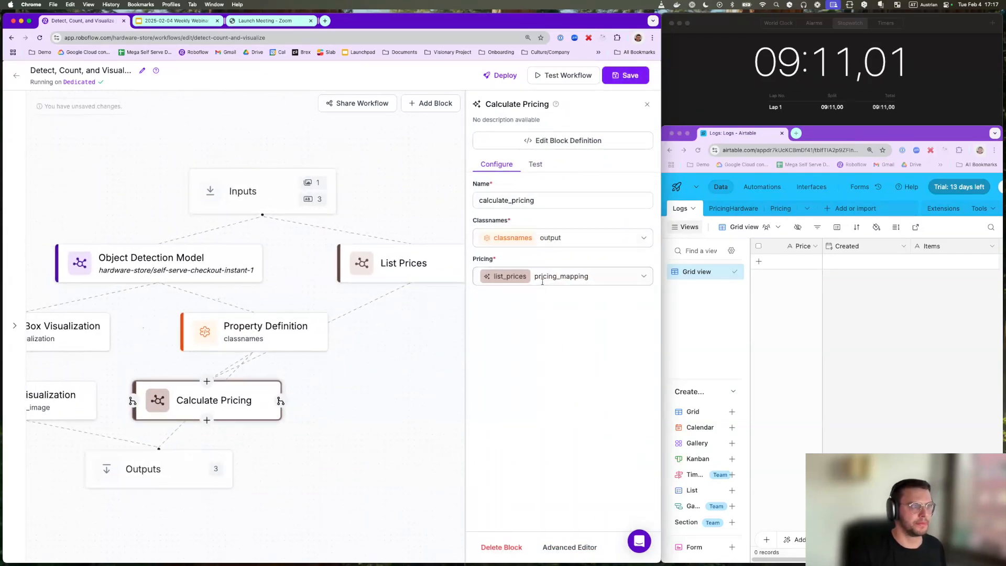
pyautogui.click(558, 239)
pyautogui.click(558, 238)
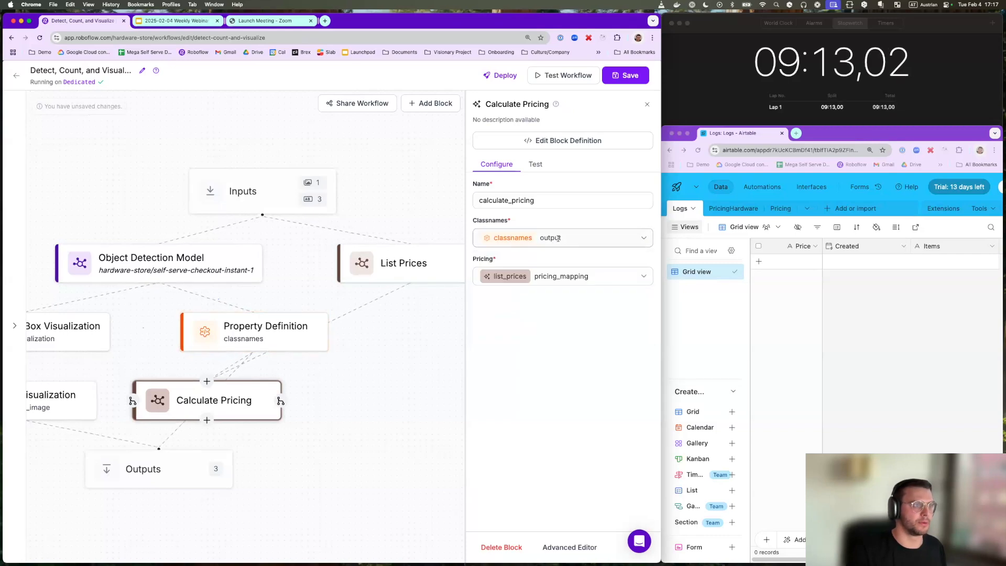
pyautogui.click(624, 79)
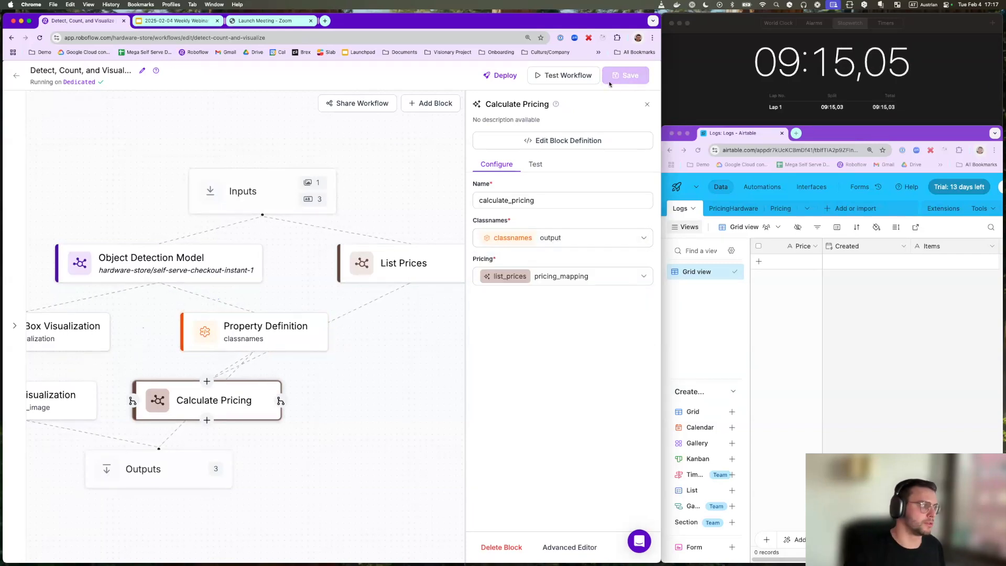
# - Add a Webhook Sink block with the url input as its Url and POST as its method
pyautogui.click(430, 103)
pyautogui.write('webh')
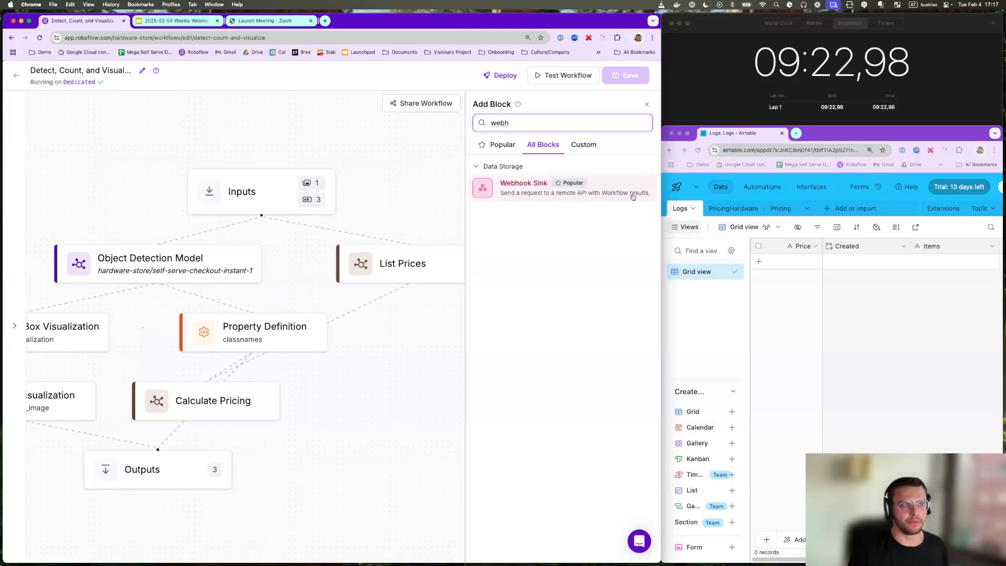
pyautogui.click(591, 194)
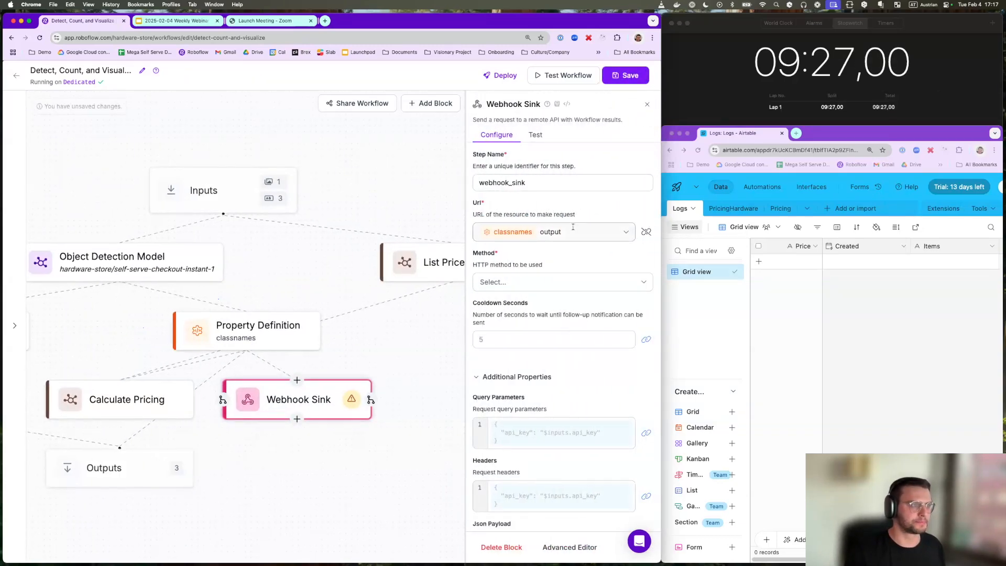
pyautogui.click(572, 227)
pyautogui.click(525, 321)
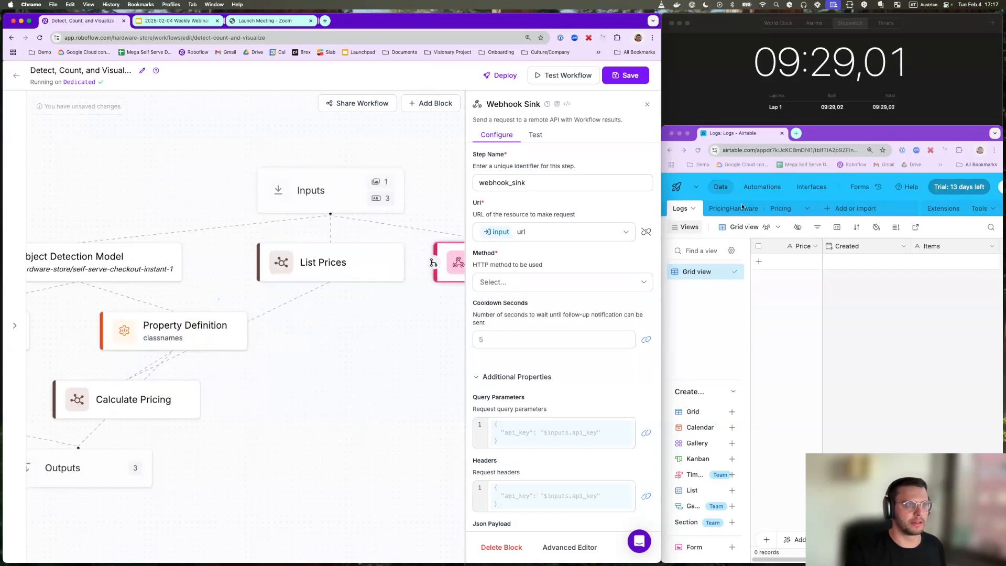
pyautogui.click(550, 282)
pyautogui.click(509, 320)
# - Set the webhook's request headers to {"Authorization": "$inputs.API_KEY"}
pyautogui.scroll(-3, 509, 335)
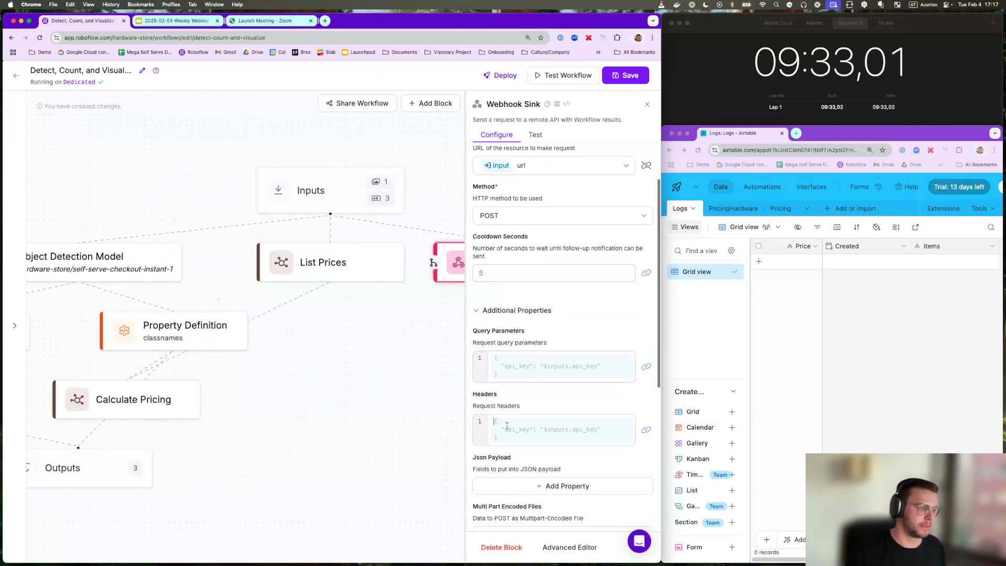
pyautogui.write('{')
pyautogui.press('Return')
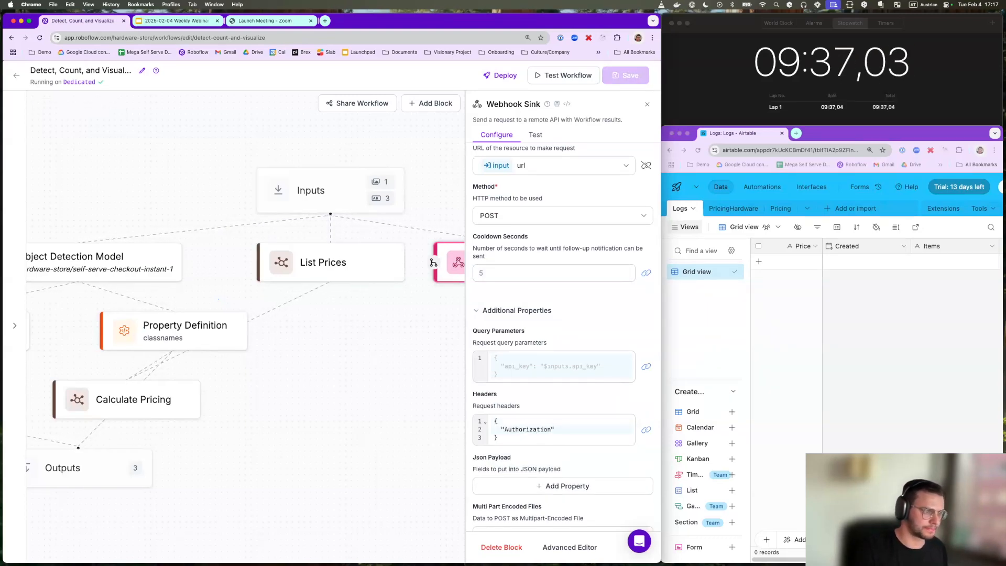
pyautogui.write('"Authorization": "$inputs.API_KEY')
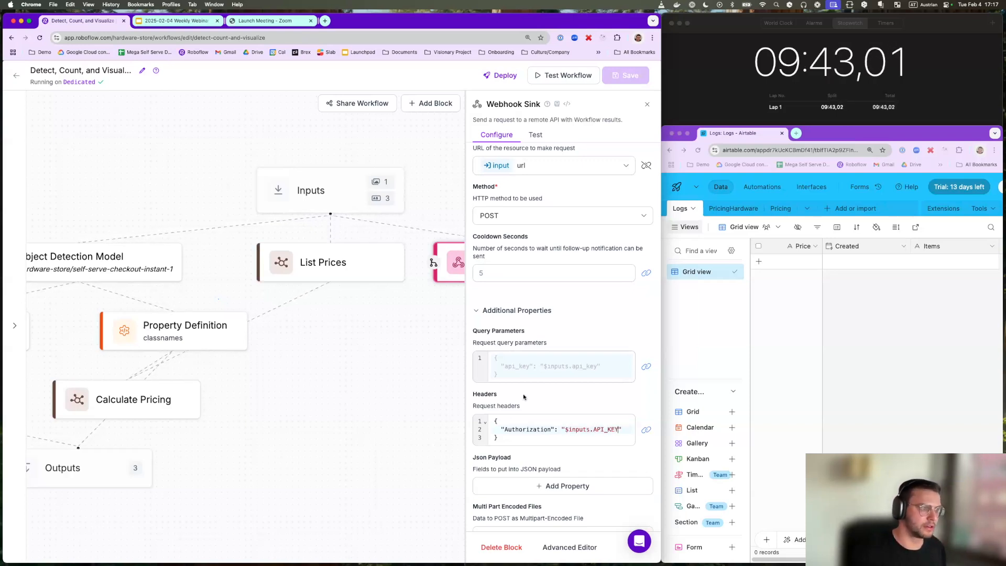
# - Add a JSON payload property named fields to the webhook, with calculate_pricing data_to_save as its data
pyautogui.scroll(-3, 526, 404)
pyautogui.click(526, 418)
pyautogui.scroll(-1, 519, 434)
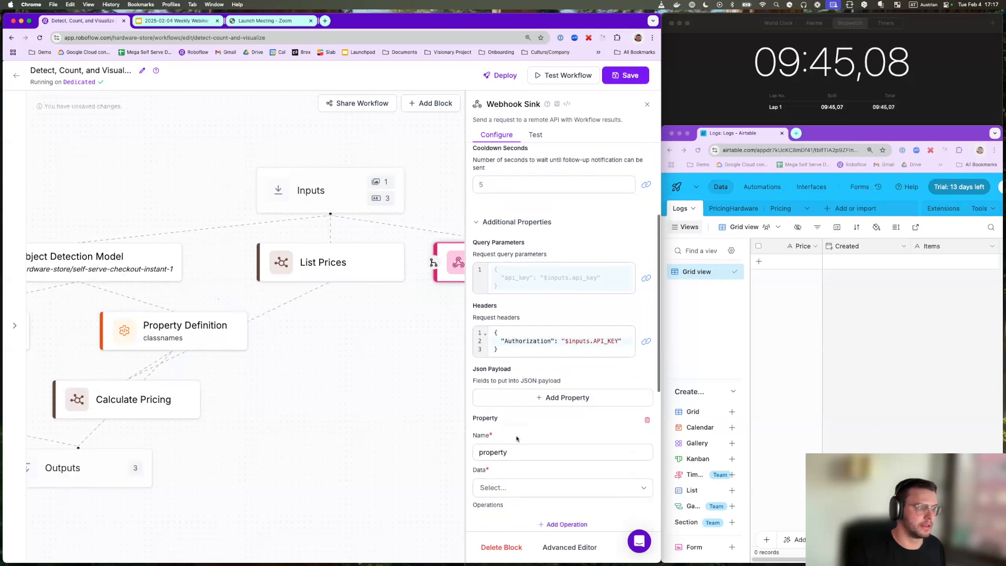
pyautogui.doubleClick(524, 449)
pyautogui.write('fields')
pyautogui.scroll(-1, 496, 446)
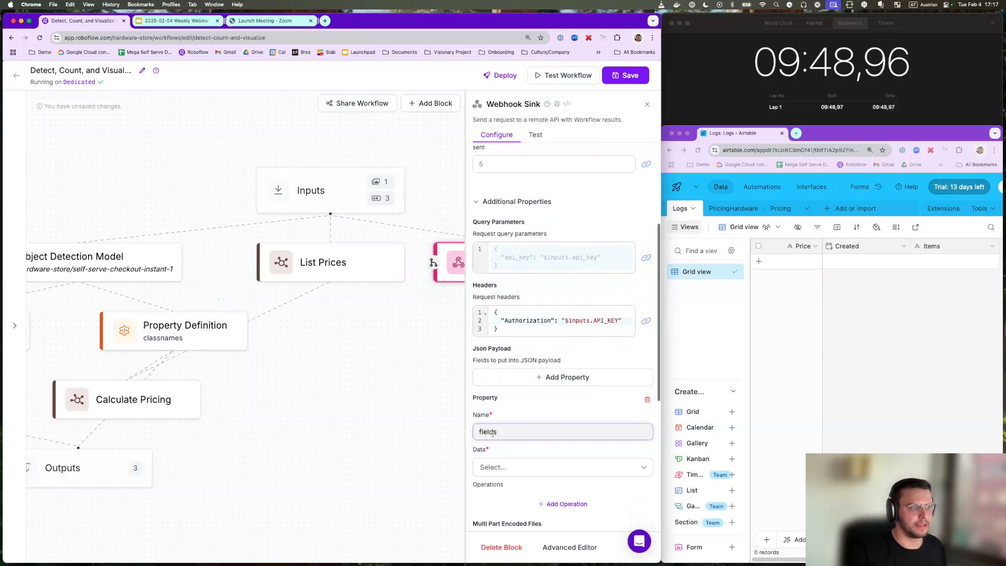
pyautogui.scroll(-1, 503, 446)
pyautogui.click(507, 446)
pyautogui.write('data')
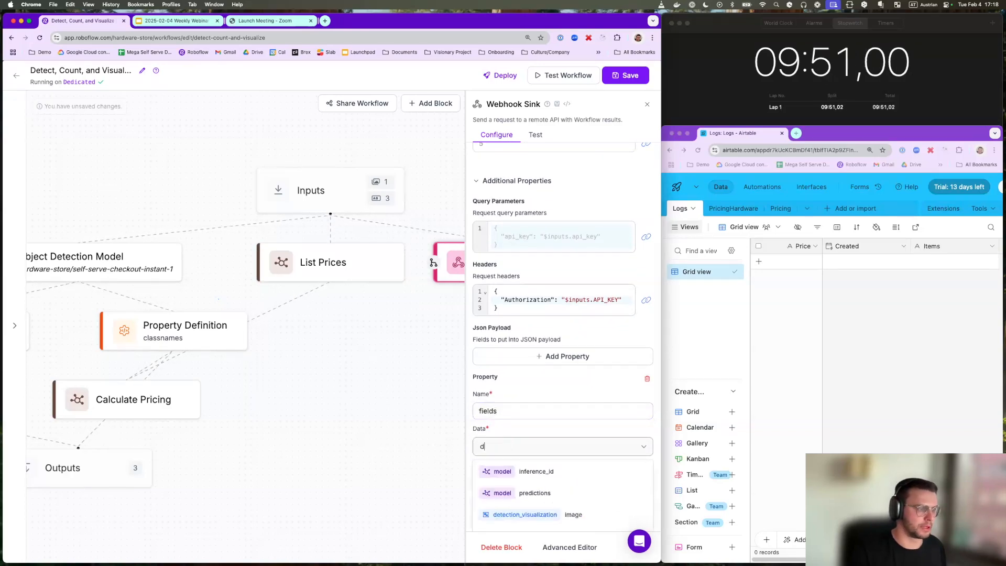
pyautogui.click(523, 470)
# - Set the webhook's Fire And Forget option to False
pyautogui.scroll(-2, 524, 447)
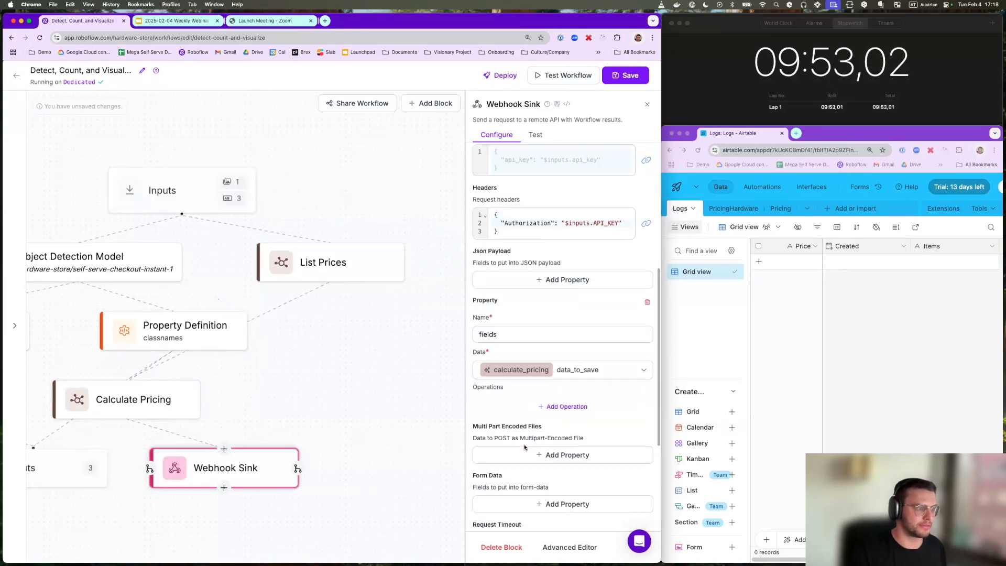
pyautogui.scroll(-7, 524, 446)
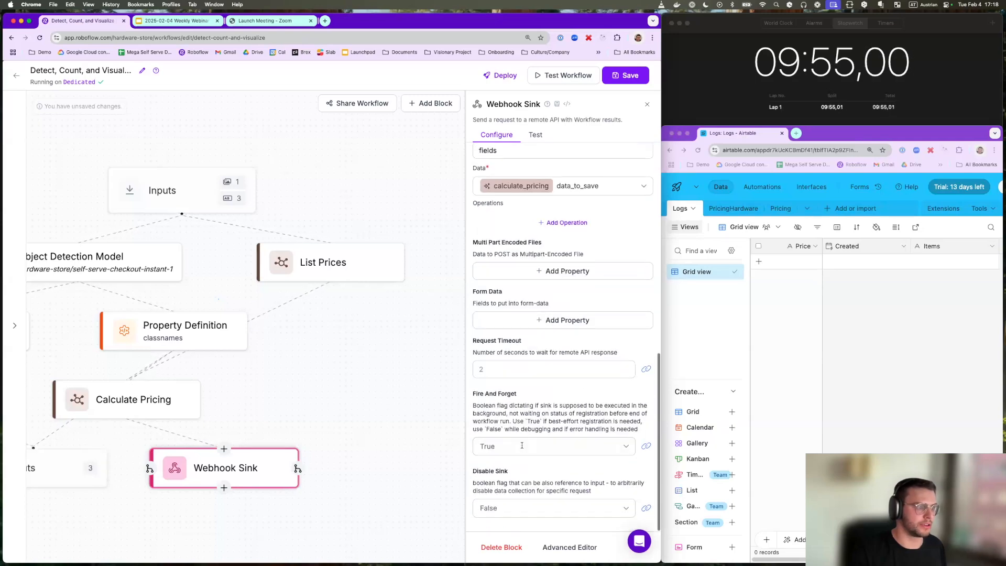
pyautogui.click(523, 445)
pyautogui.click(522, 489)
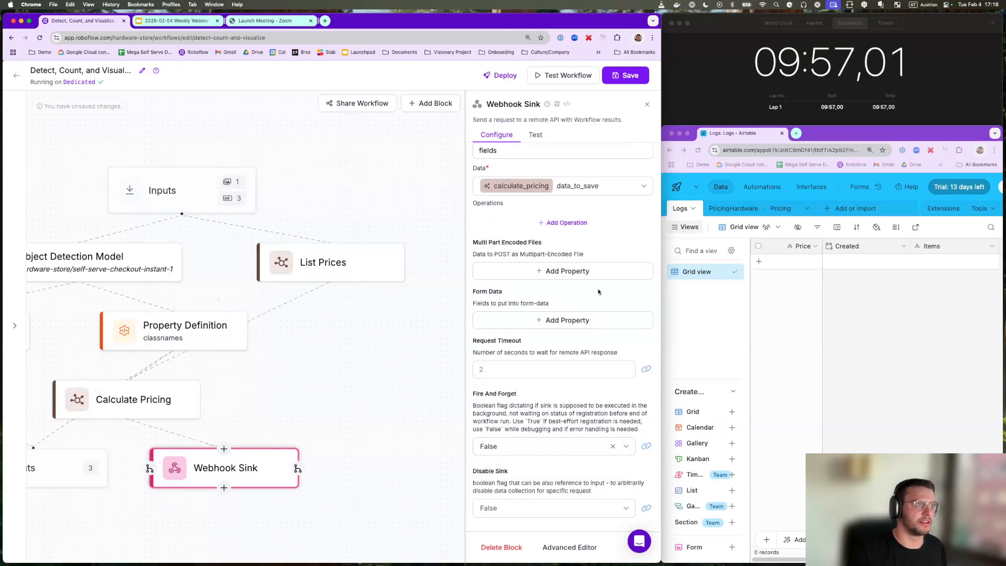
# - Save the workflow, then add a response output named data_save with calculate_pricing data_to_save as its value
pyautogui.click(624, 75)
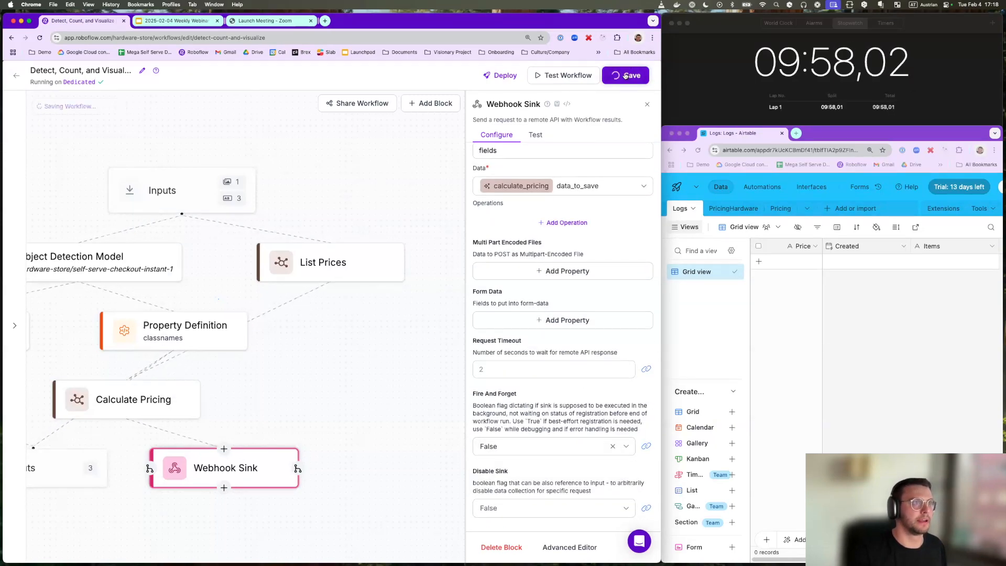
pyautogui.click(321, 372)
pyautogui.click(165, 432)
pyautogui.click(556, 155)
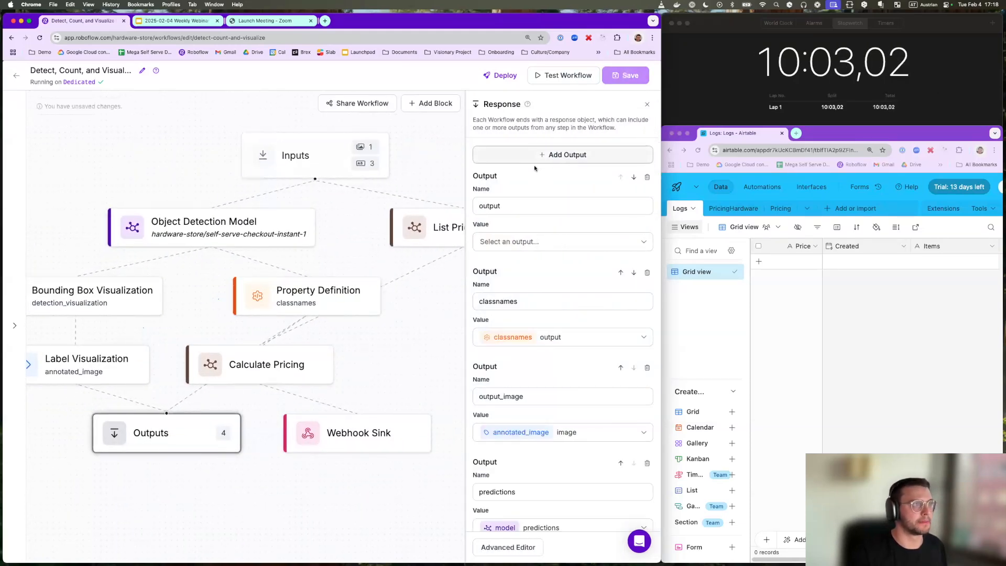
pyautogui.doubleClick(531, 202)
pyautogui.write('dat')
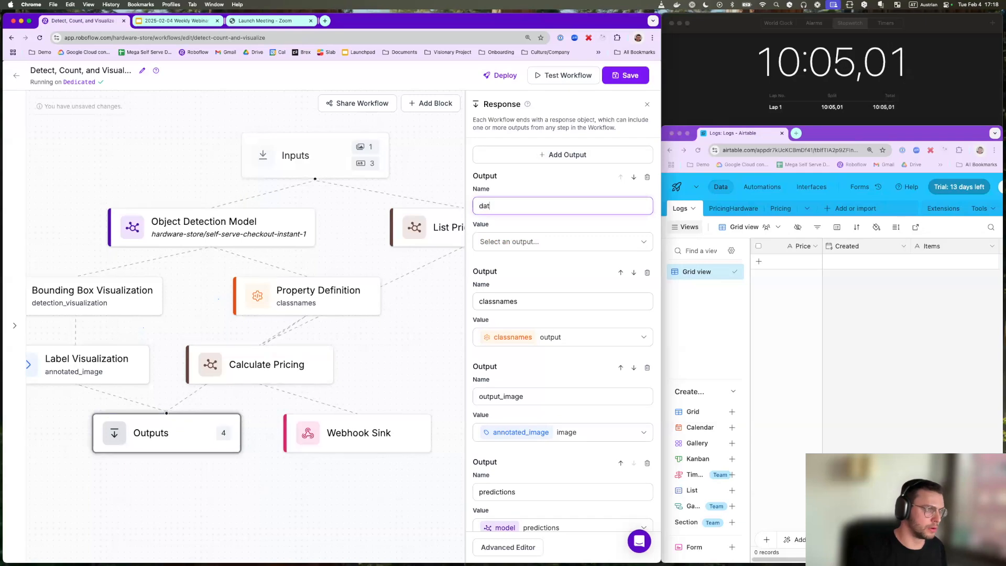
pyautogui.write('a_save')
pyautogui.click(529, 240)
pyautogui.write('data')
pyautogui.click(547, 267)
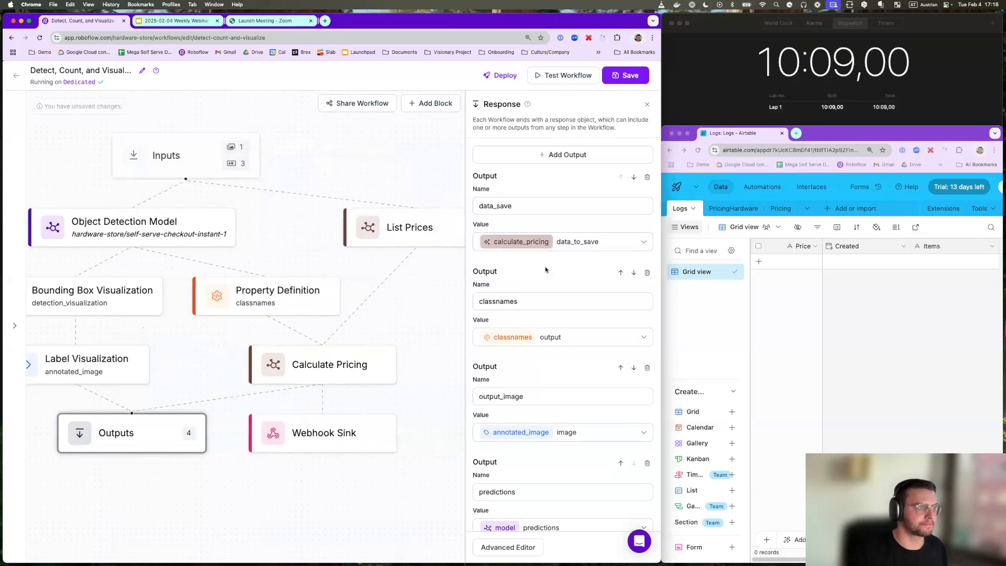
# - Add another response output named webhook with webhook_sink all_properties as its value
pyautogui.click(565, 155)
pyautogui.press('super+a')
pyautogui.write('webhook')
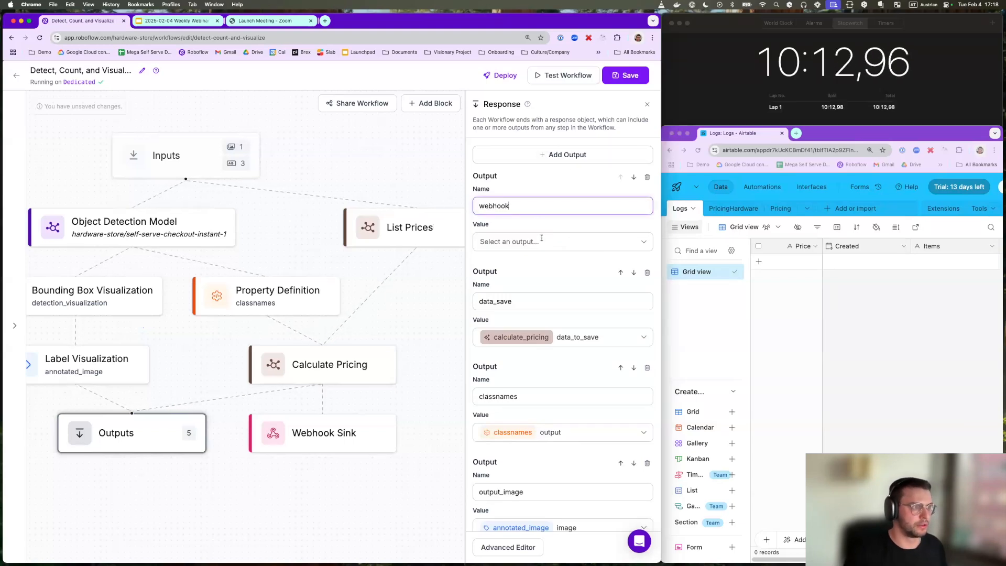
pyautogui.click(543, 239)
pyautogui.write('web')
pyautogui.click(560, 264)
# - Save the workflow and stop the running stopwatch
pyautogui.click(627, 76)
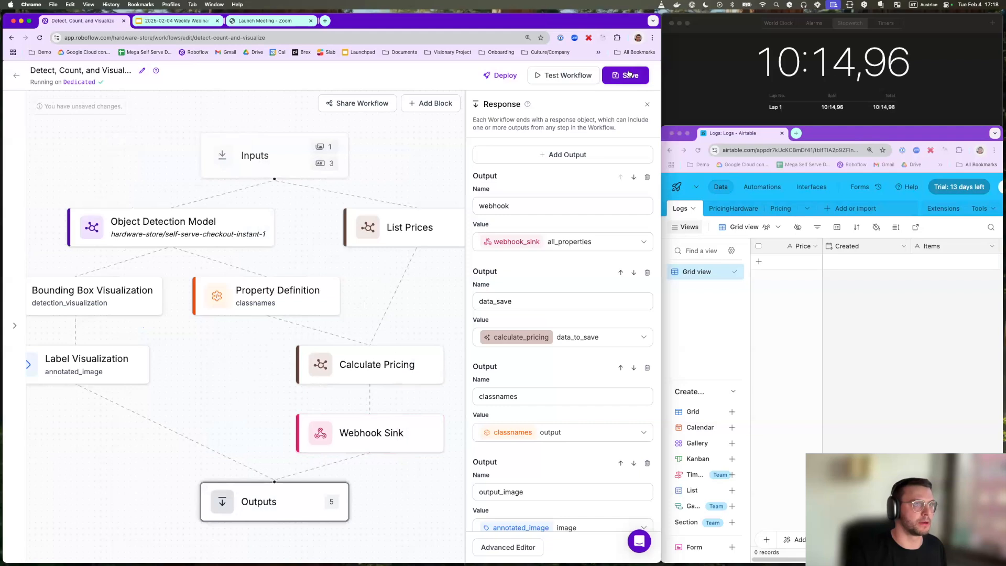
pyautogui.click(870, 212)
pyautogui.click(871, 212)
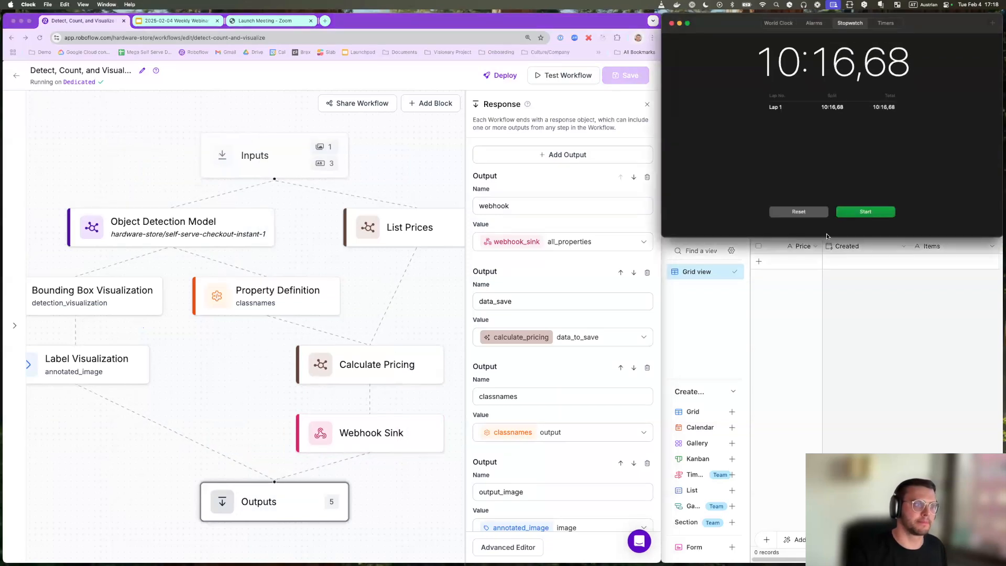
# - Review the item prices in Airtable's PricingHardware table and return to the Logs table
pyautogui.click(561, 271)
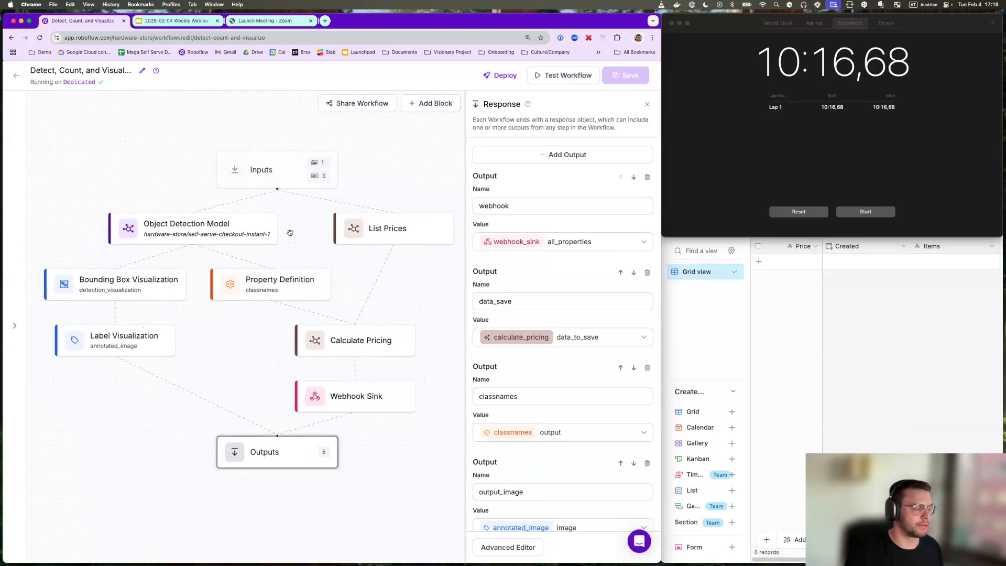
pyautogui.click(740, 334)
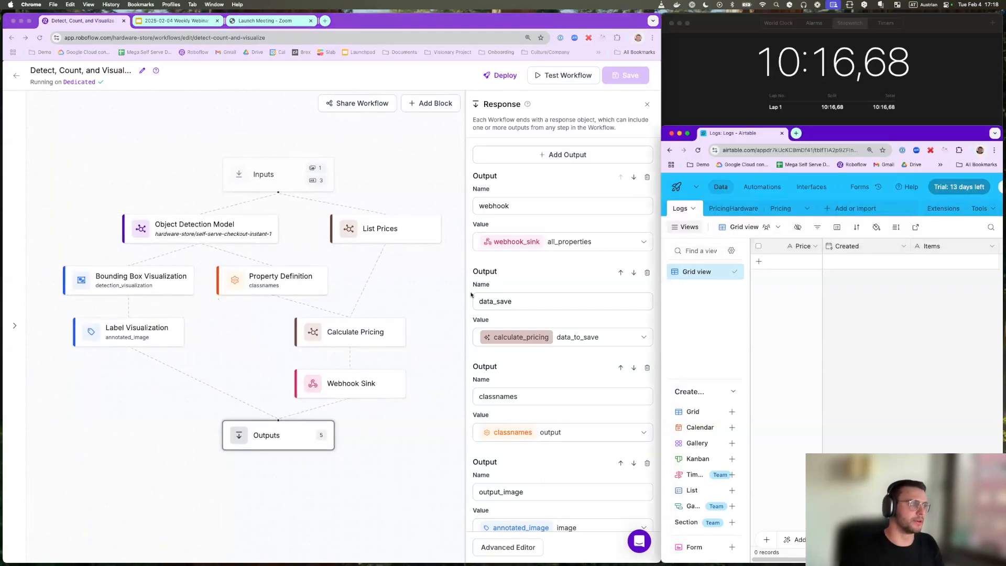
pyautogui.moveTo(433, 280); pyautogui.dragTo(395, 282)
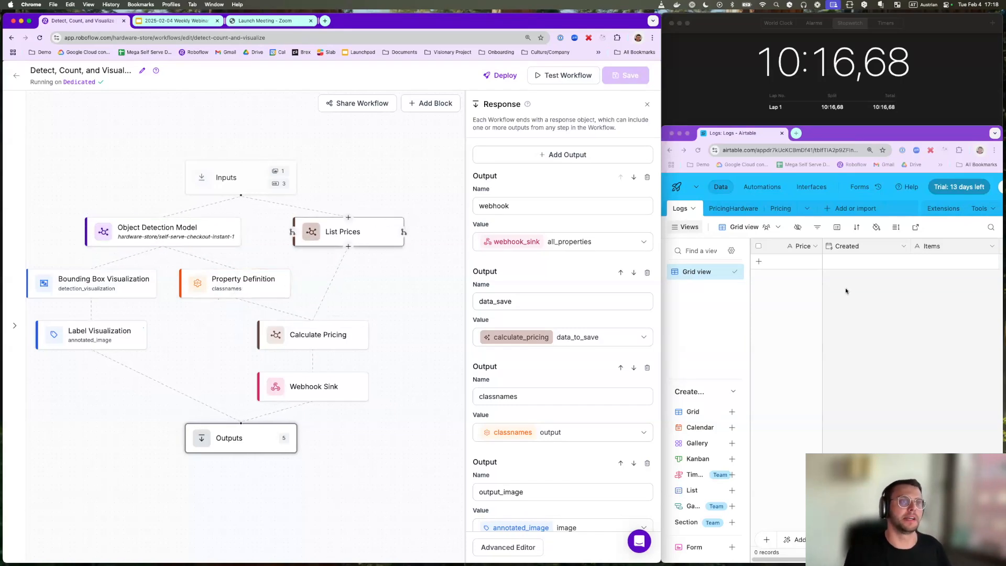
pyautogui.doubleClick(733, 208)
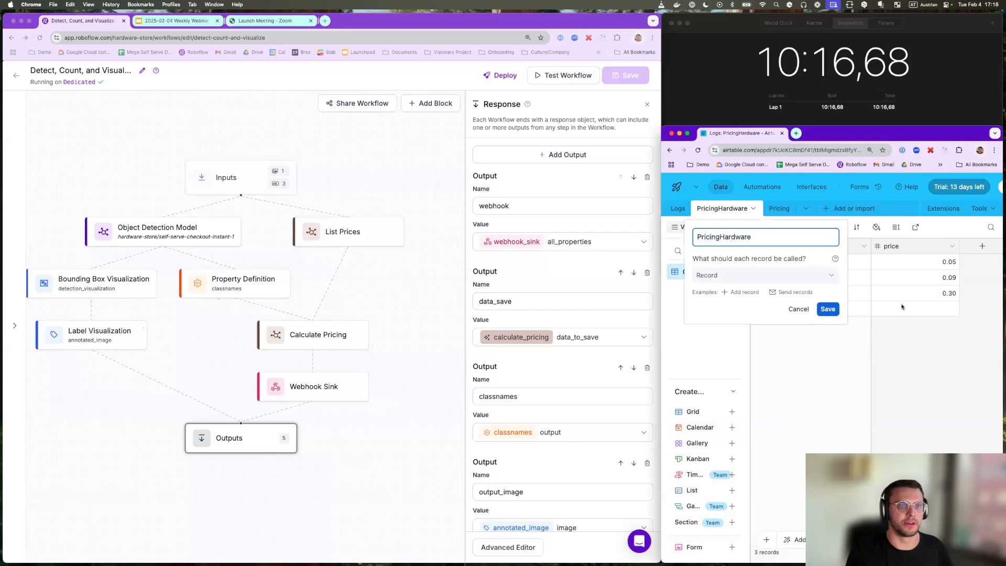
pyautogui.click(902, 306)
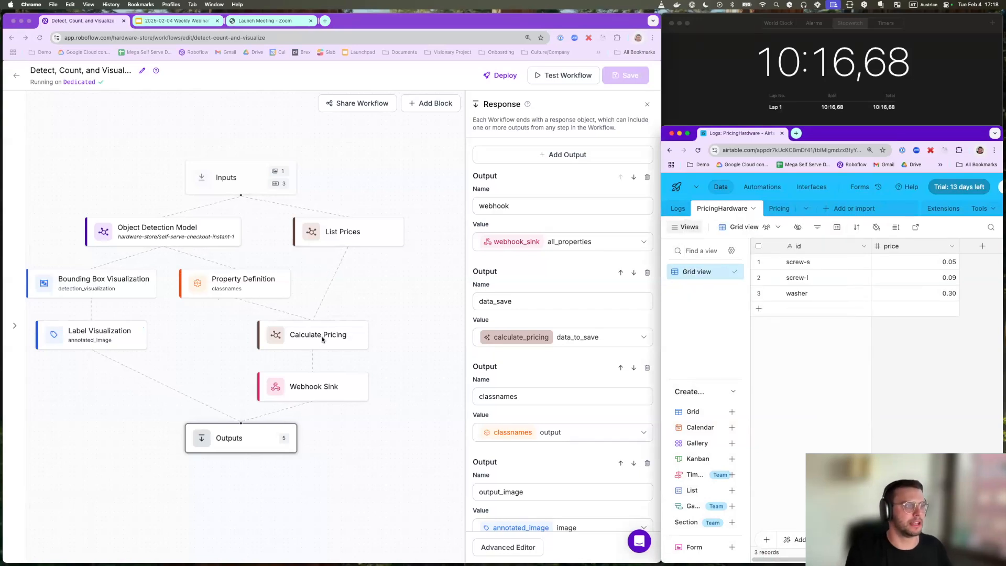
pyautogui.click(677, 209)
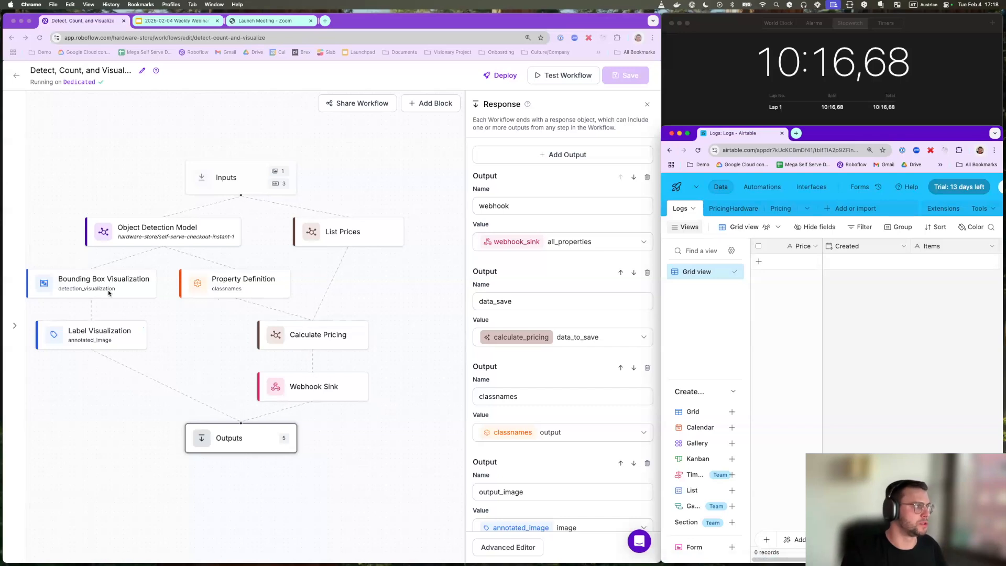
# - Open the workflow test with a wider view and run it on the already loaded tray image
pyautogui.click(555, 78)
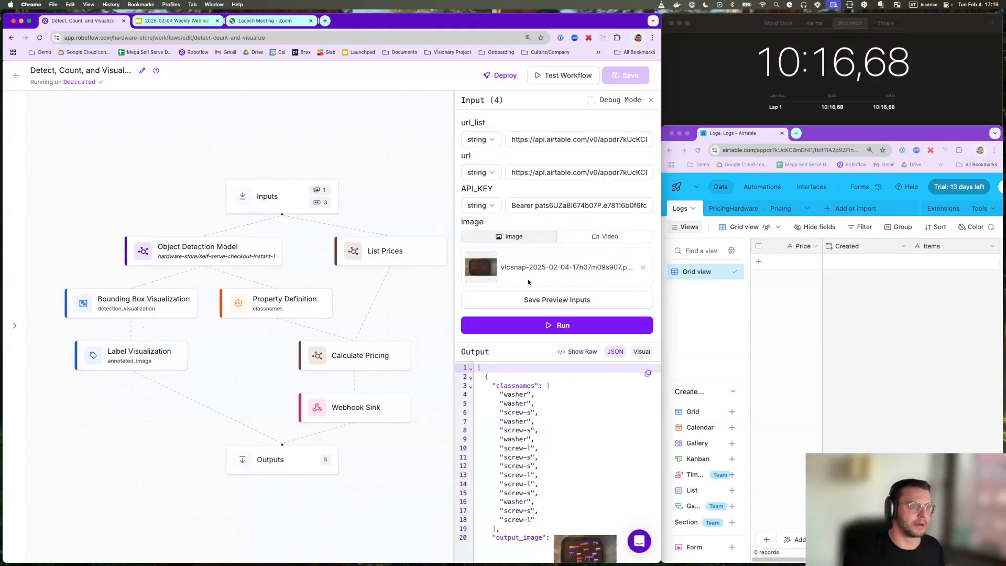
pyautogui.click(698, 151)
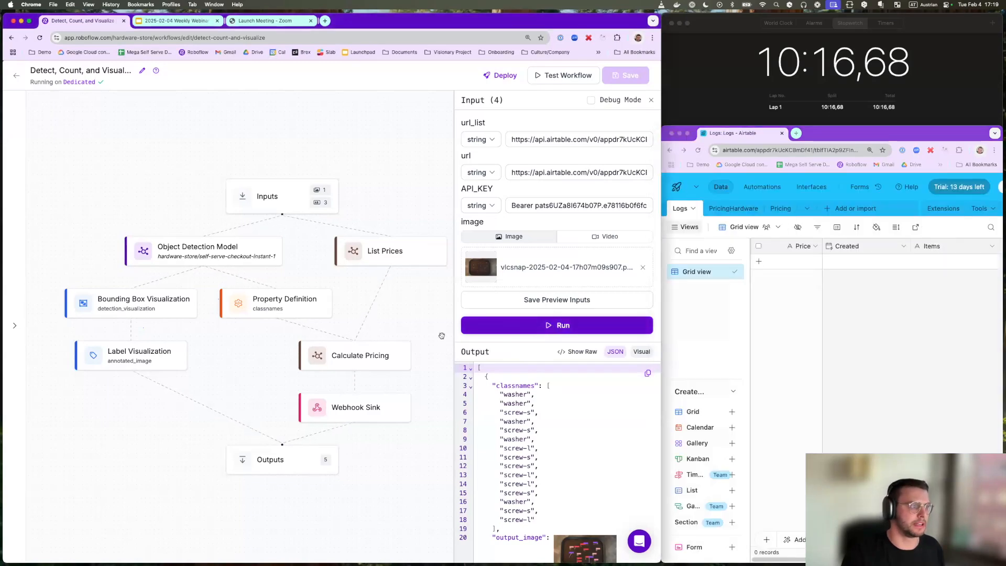
pyautogui.moveTo(454, 333); pyautogui.dragTo(366, 335)
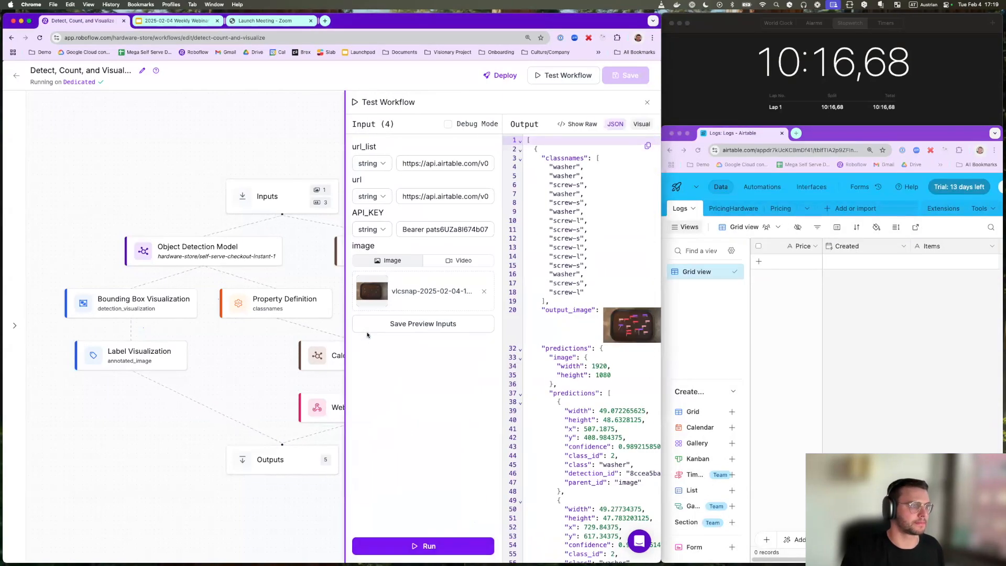
pyautogui.click(446, 544)
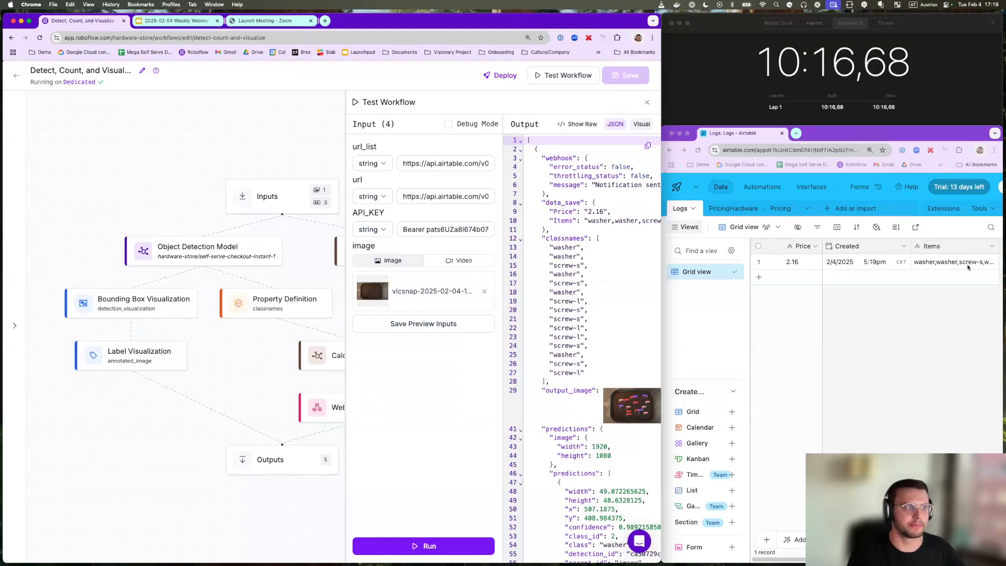
# - Examine the webhook, data_save and classnames results in the JSON output and enlarge the annotated output image
pyautogui.moveTo(545, 156)
pyautogui.mouseDown()
pyautogui.moveTo(576, 225)
pyautogui.moveTo(591, 348)
pyautogui.mouseUp()
pyautogui.click(642, 411)
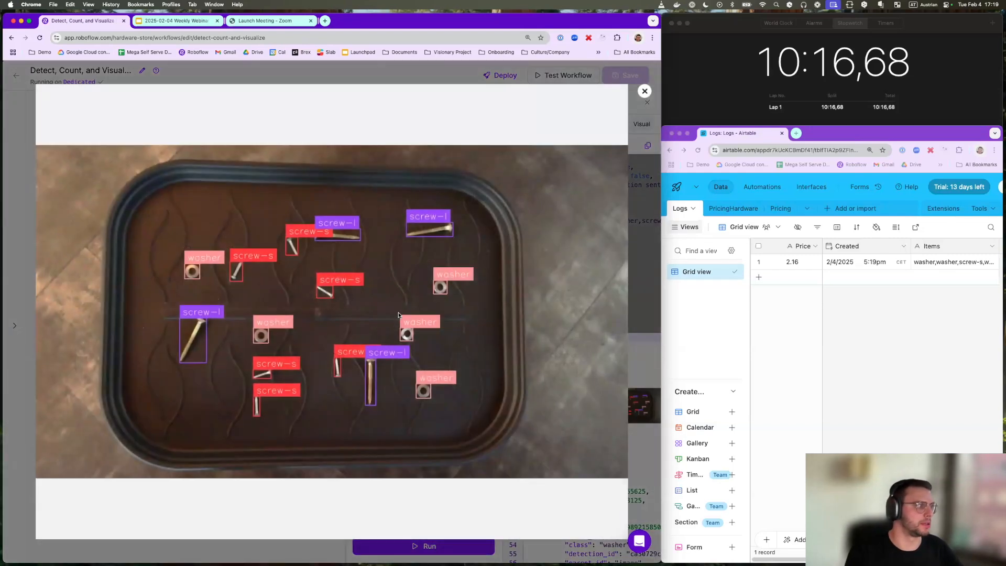
pyautogui.click(644, 91)
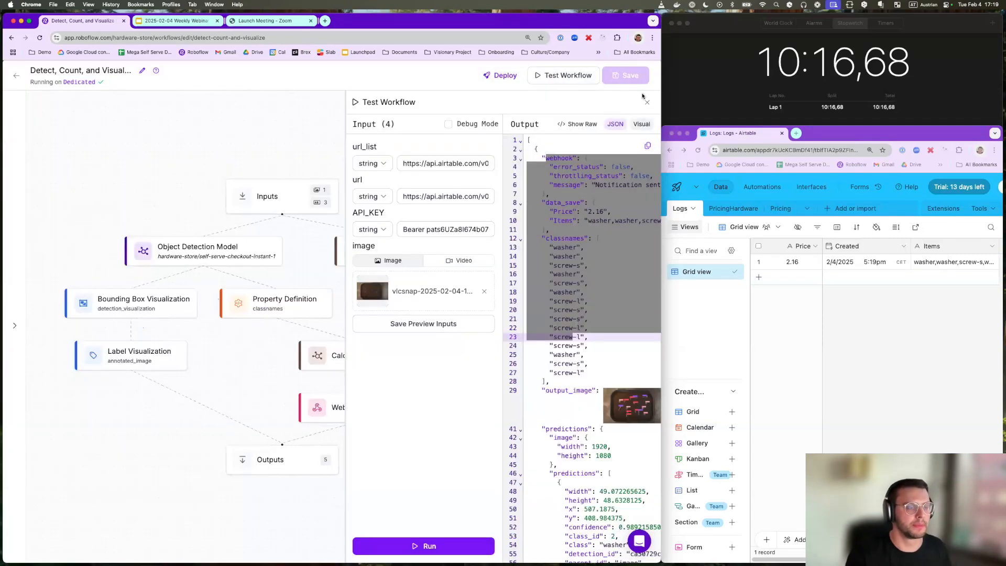
pyautogui.click(607, 184)
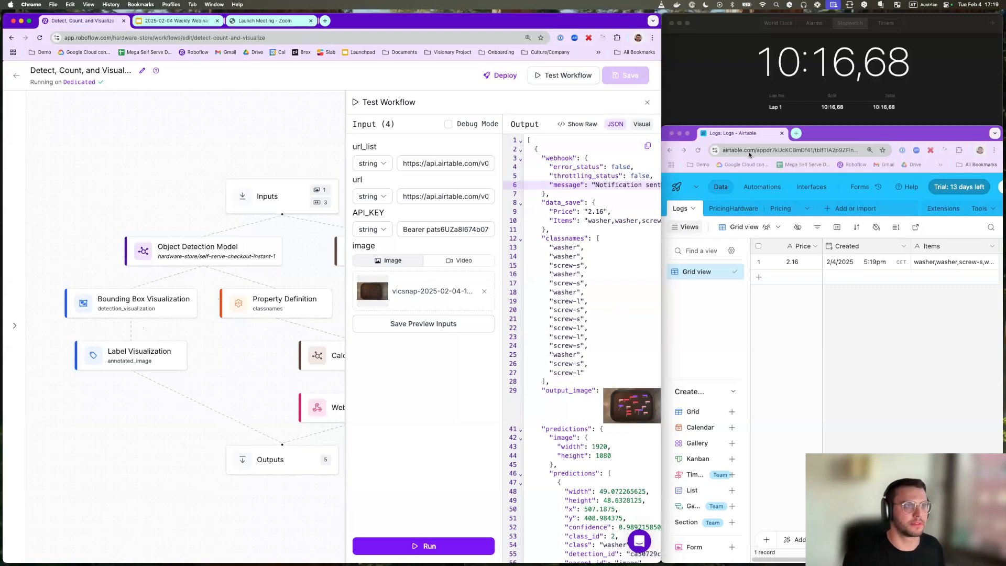
# - In Airtable's PricingHardware table, set the prices to 0.07 for screw-s, 0.11 for screw-l and 0.50 for washer
pyautogui.click(732, 212)
pyautogui.doubleClick(732, 212)
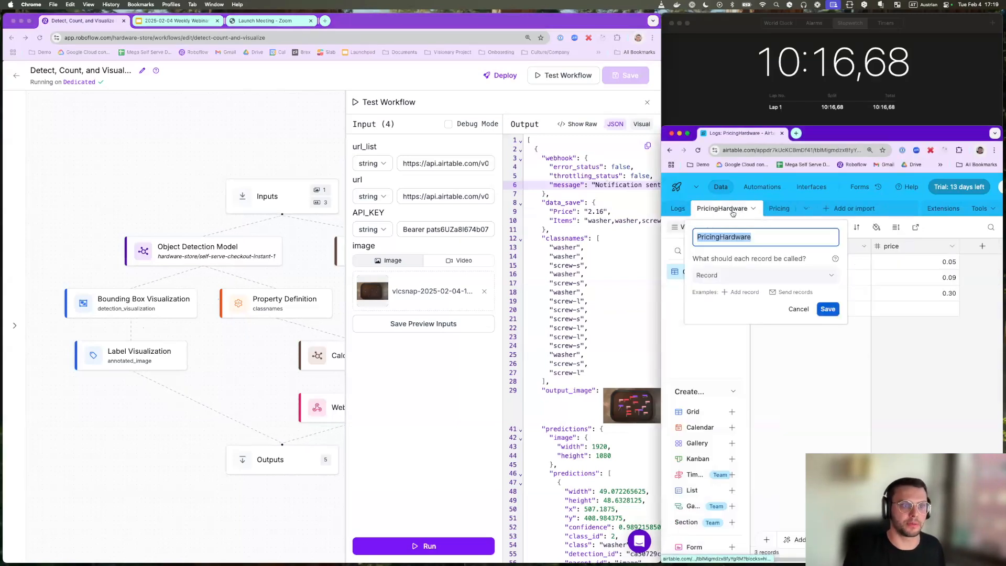
pyautogui.click(915, 366)
pyautogui.click(951, 263)
pyautogui.write('0.07')
pyautogui.click(954, 277)
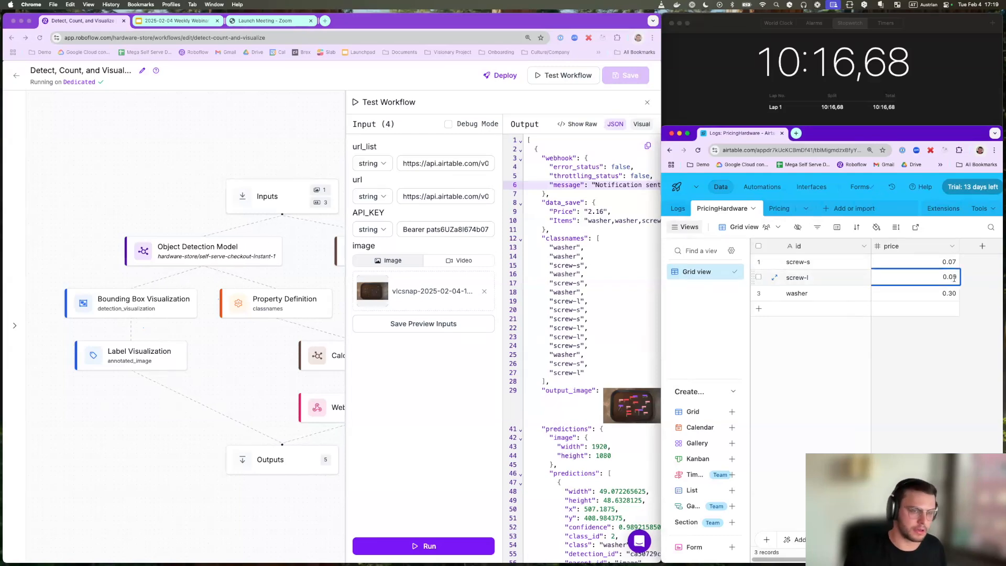
pyautogui.click(951, 295)
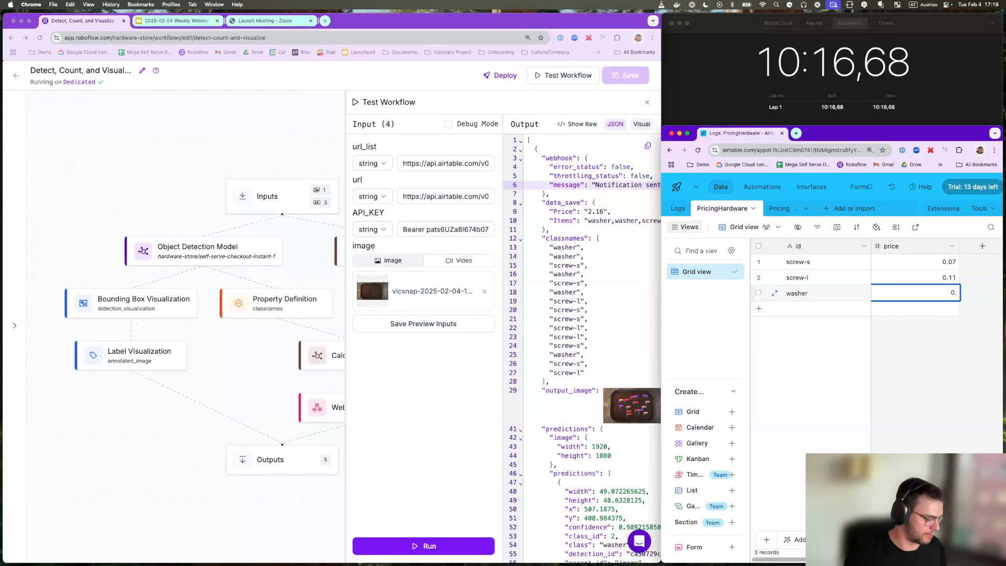
pyautogui.write('0.50')
pyautogui.click(955, 353)
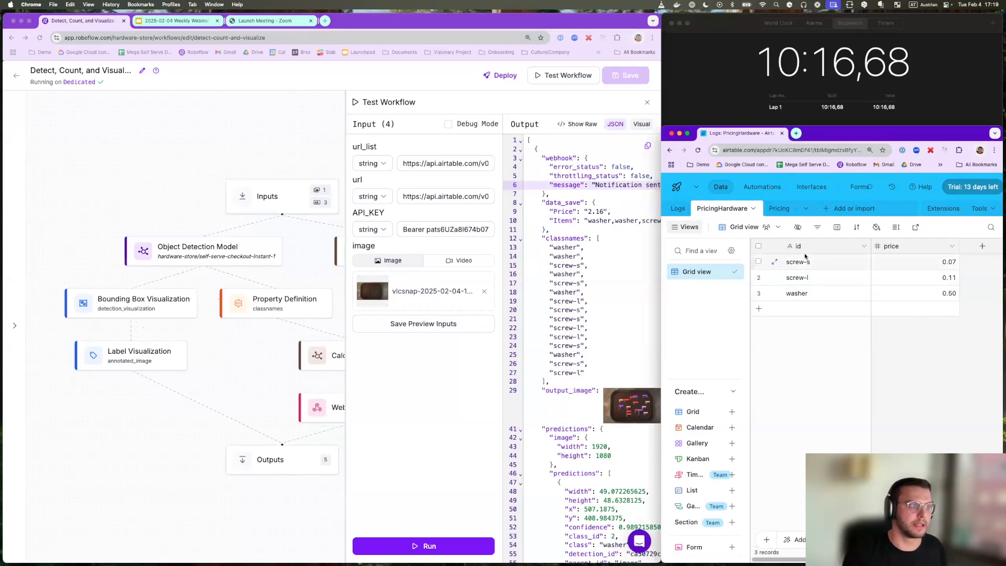
# - Rerun the workflow test with the same image and check the Airtable Logs table for the new purchase
pyautogui.click(582, 289)
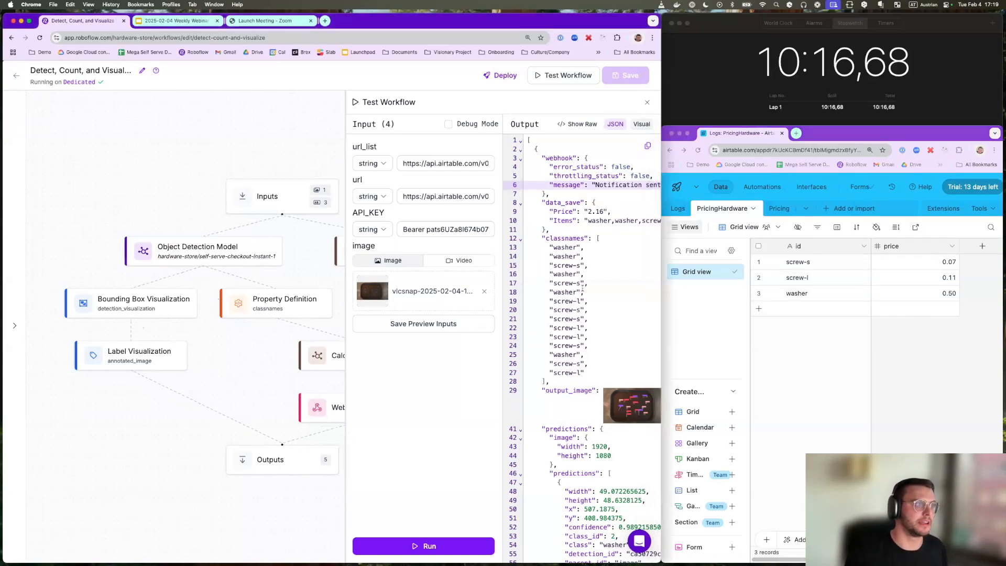
pyautogui.click(430, 549)
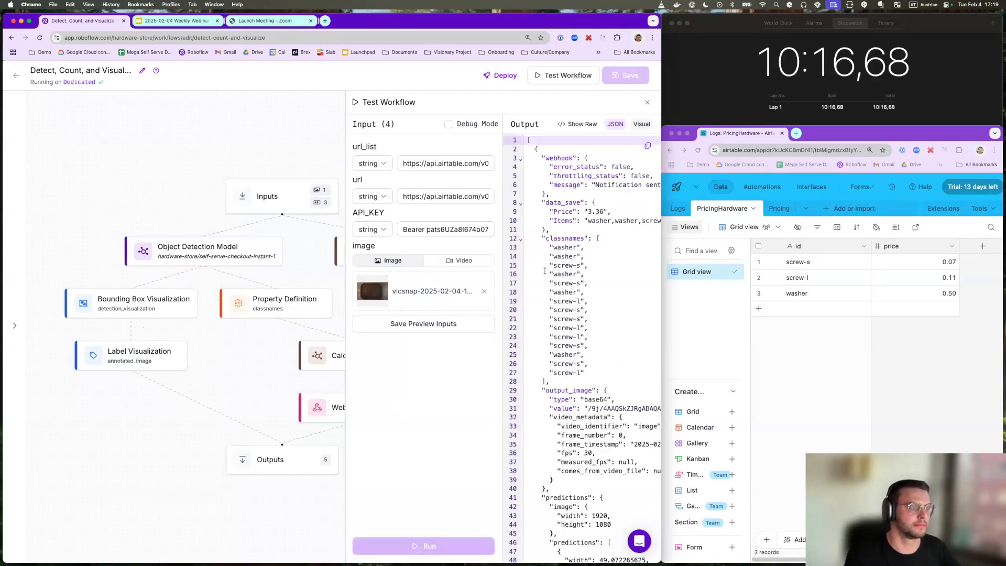
pyautogui.click(678, 207)
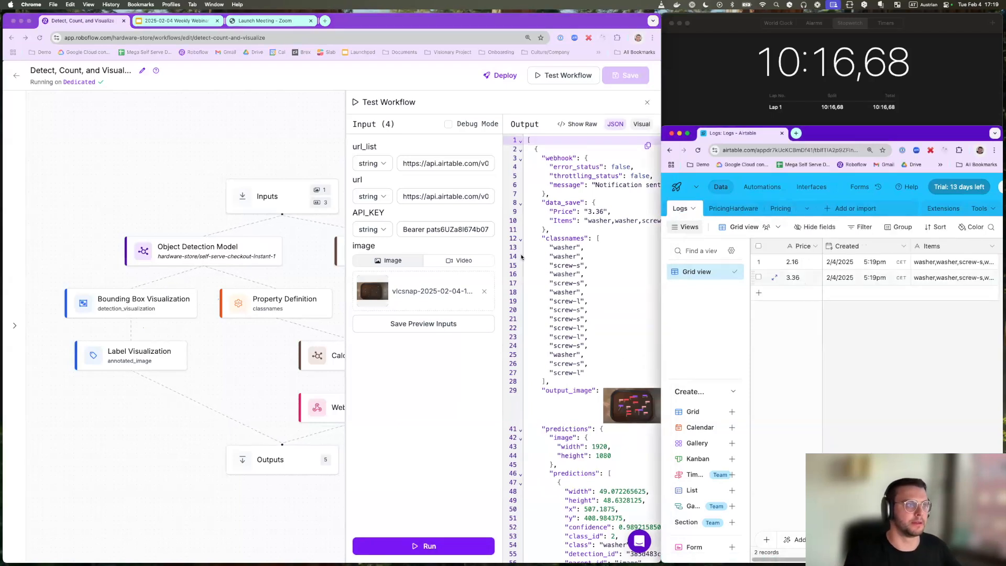
# - Switch to VLC, take a snapshot of the live tray view with fewer items, and return to the workflow test
pyautogui.press('super+space')
pyautogui.write('vlc')
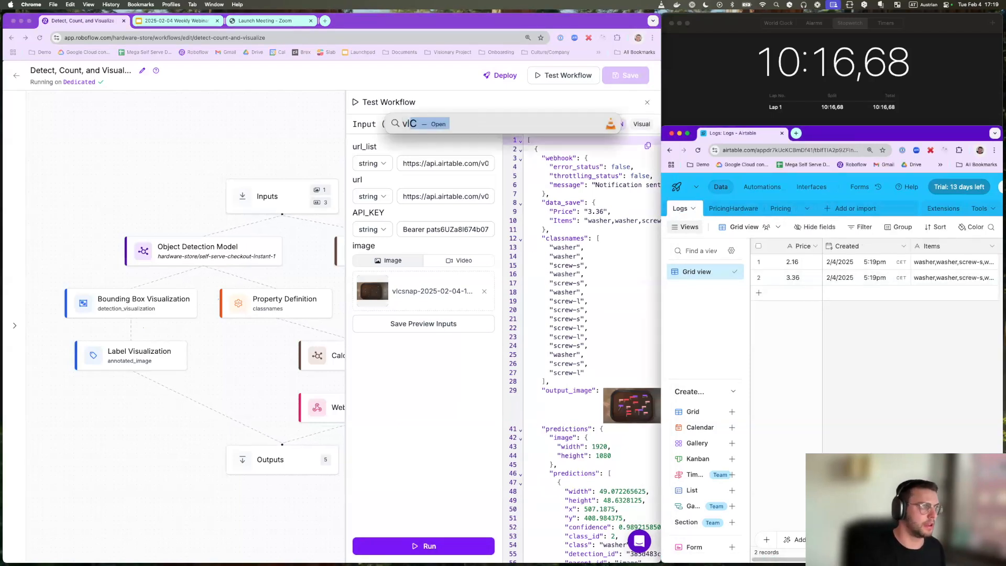
pyautogui.press('Return')
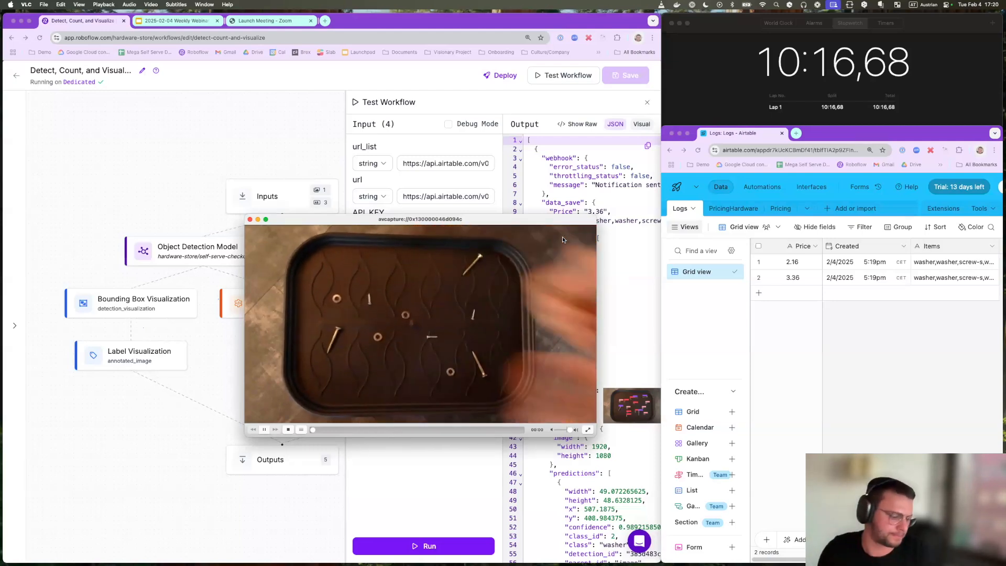
pyautogui.press('super+alt+s')
pyautogui.click(471, 213)
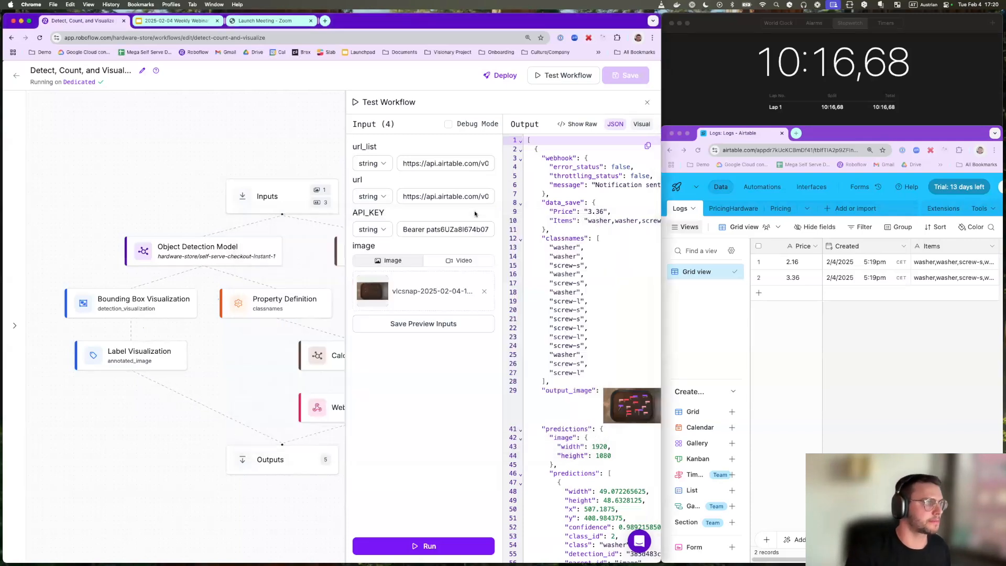
pyautogui.click(483, 291)
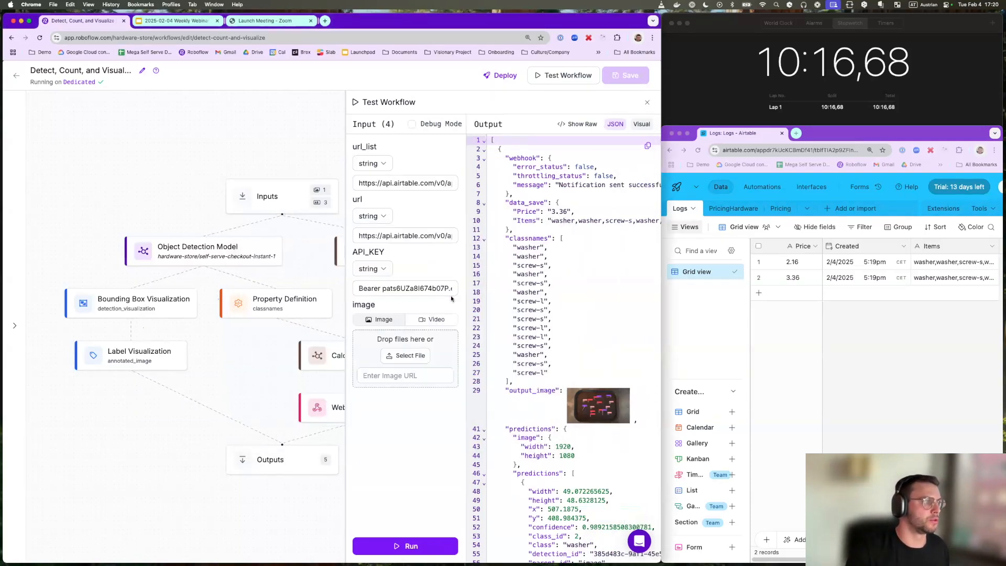
pyautogui.click(405, 355)
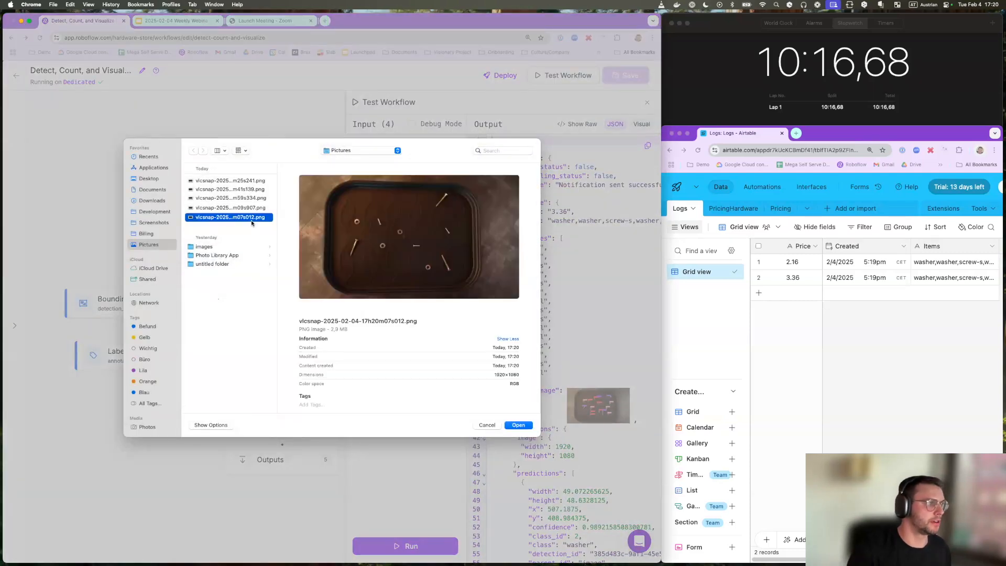
pyautogui.click(518, 425)
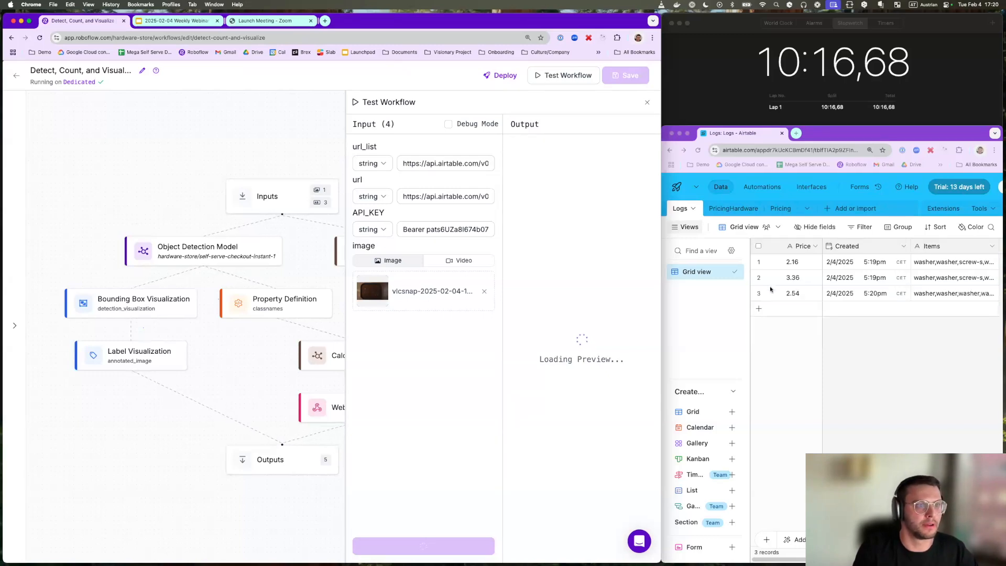
pyautogui.click(630, 351)
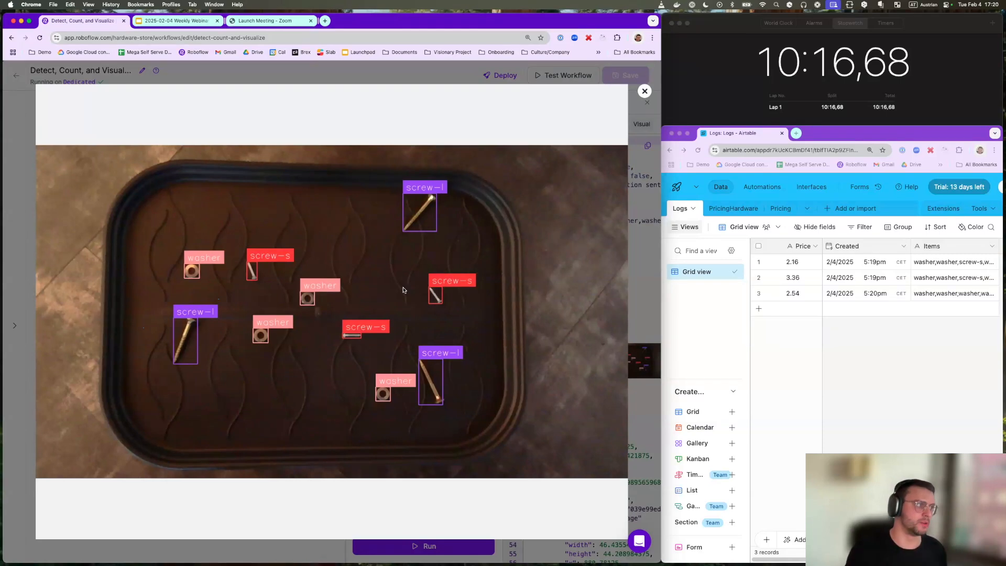
pyautogui.click(644, 93)
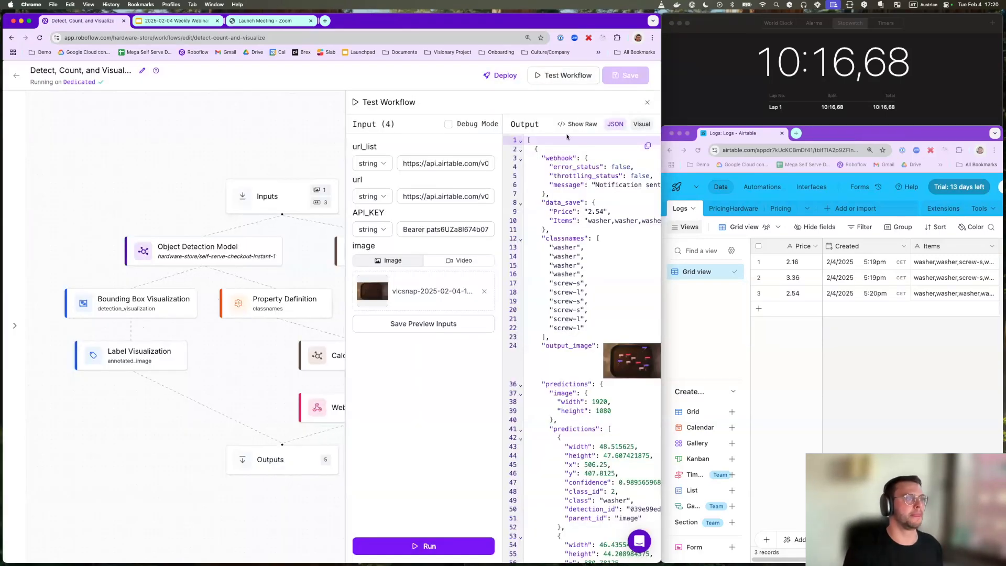
# - Open the Calculate Pricing block's definition for editing and add an input named input_image of type image
pyautogui.click(646, 102)
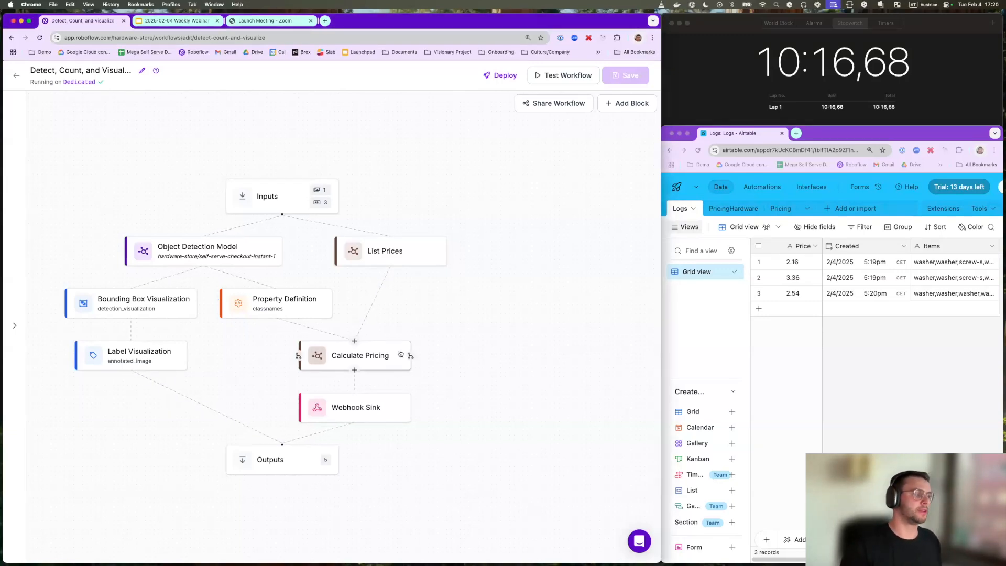
pyautogui.click(346, 356)
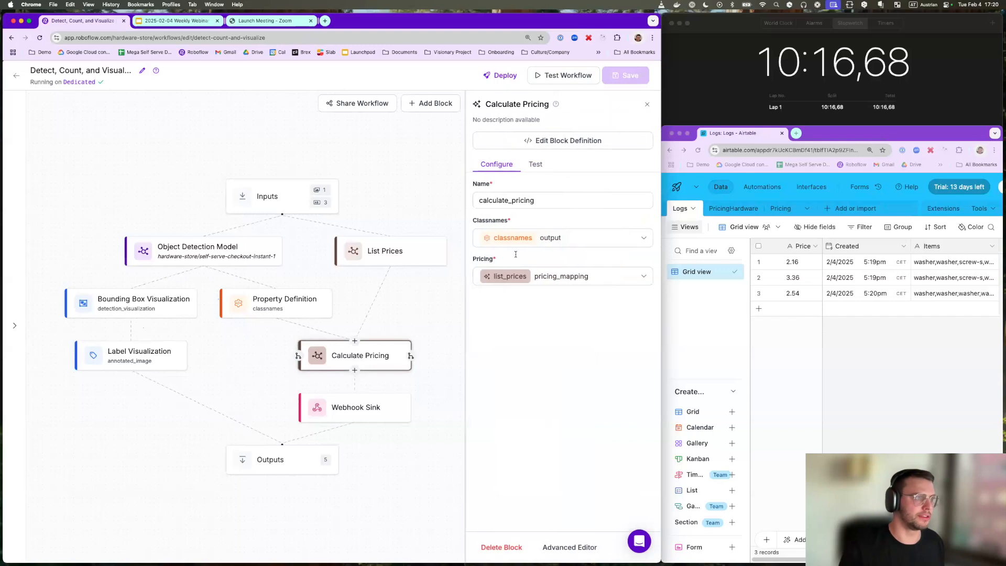
pyautogui.click(573, 142)
pyautogui.click(114, 275)
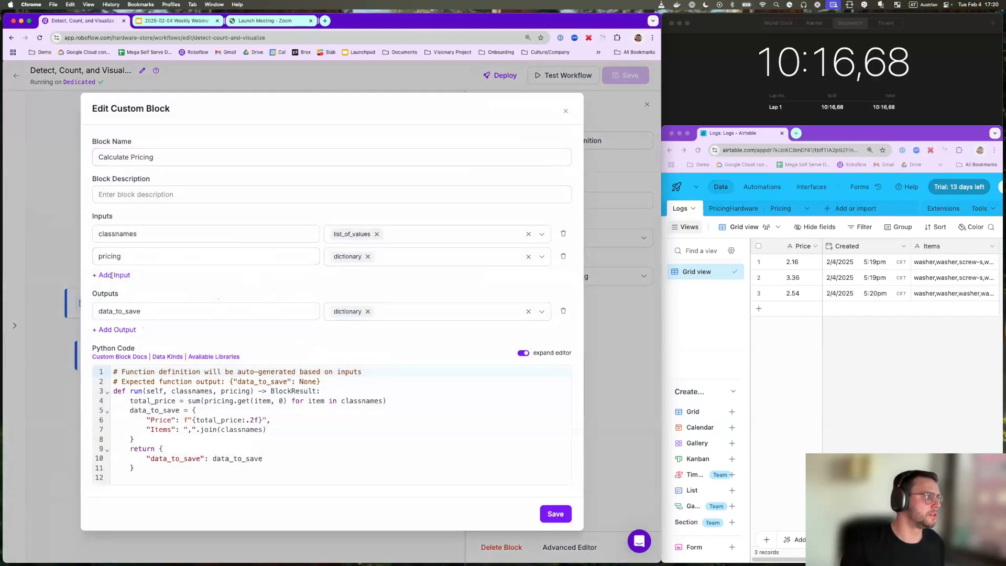
pyautogui.write('i')
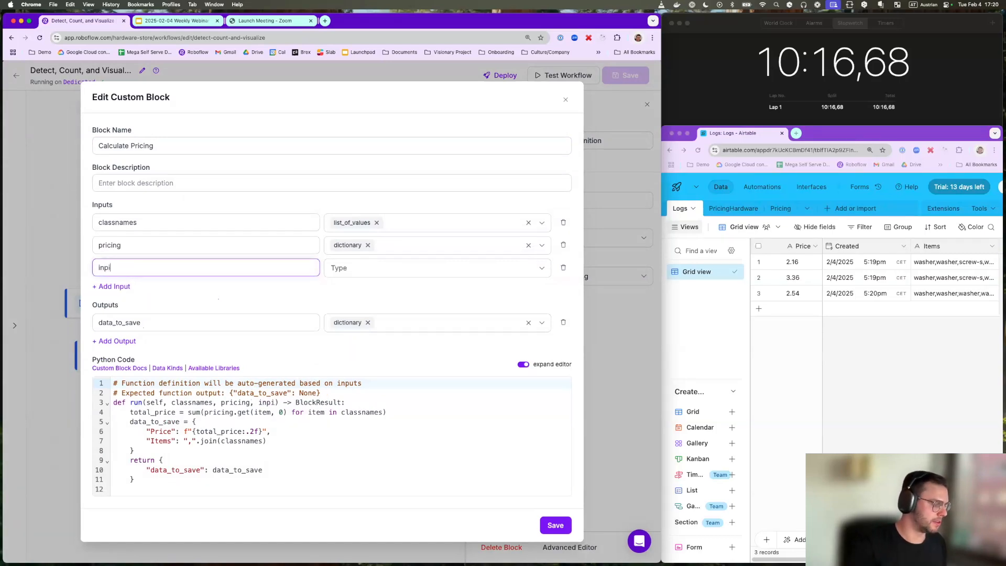
pyautogui.write('nput_image')
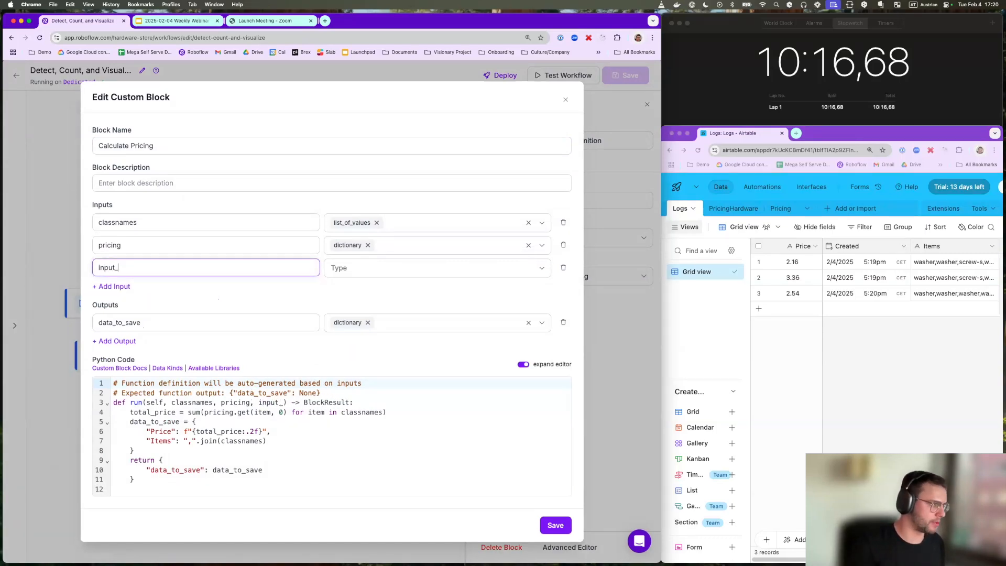
pyautogui.click(378, 268)
pyautogui.write('iomage')
pyautogui.press('BackSpace')
pyautogui.press('BackSpace')
pyautogui.write('m')
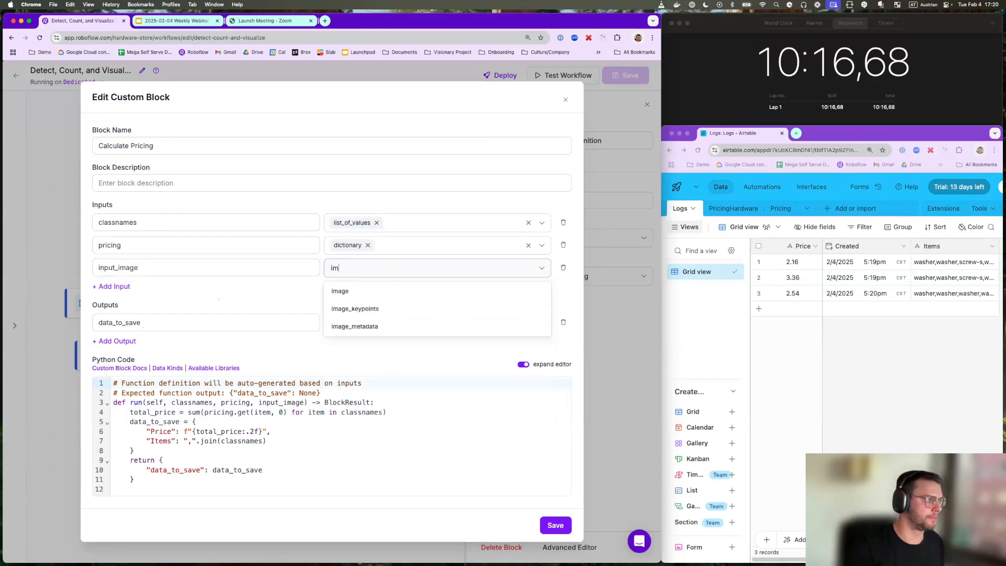
pyautogui.click(359, 291)
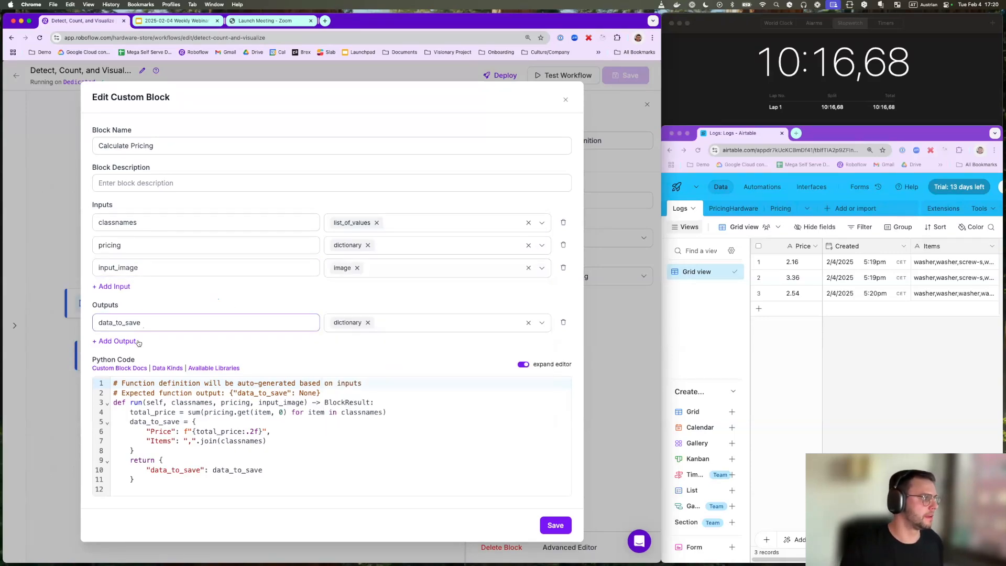
# - Add an output named image_with_price of type image to the Calculate Pricing block
pyautogui.click(136, 341)
pyautogui.write('image_with_opr')
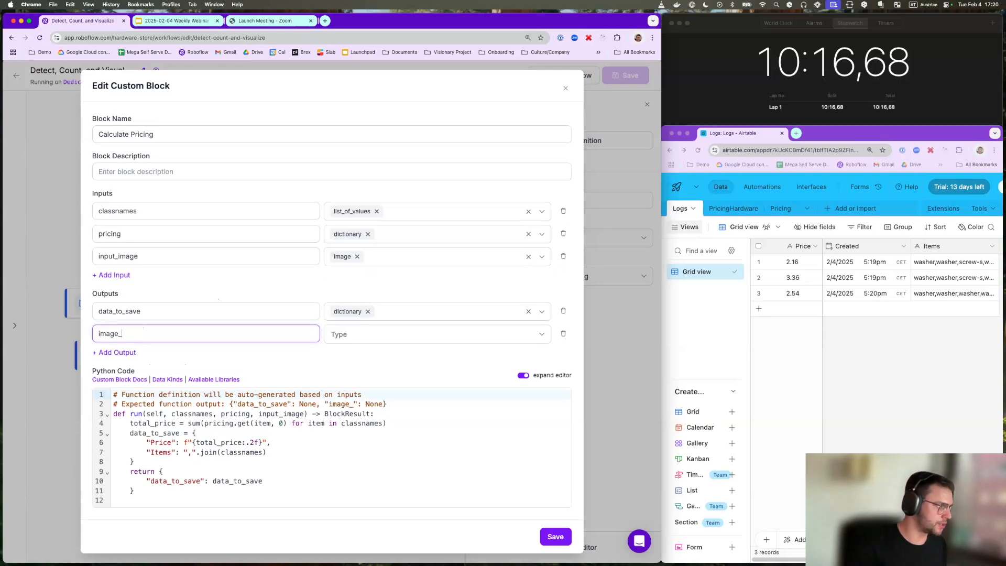
pyautogui.press('BackSpace')
pyautogui.press('BackSpace')
pyautogui.press('BackSpace')
pyautogui.write('price')
pyautogui.click(369, 338)
pyautogui.write('i')
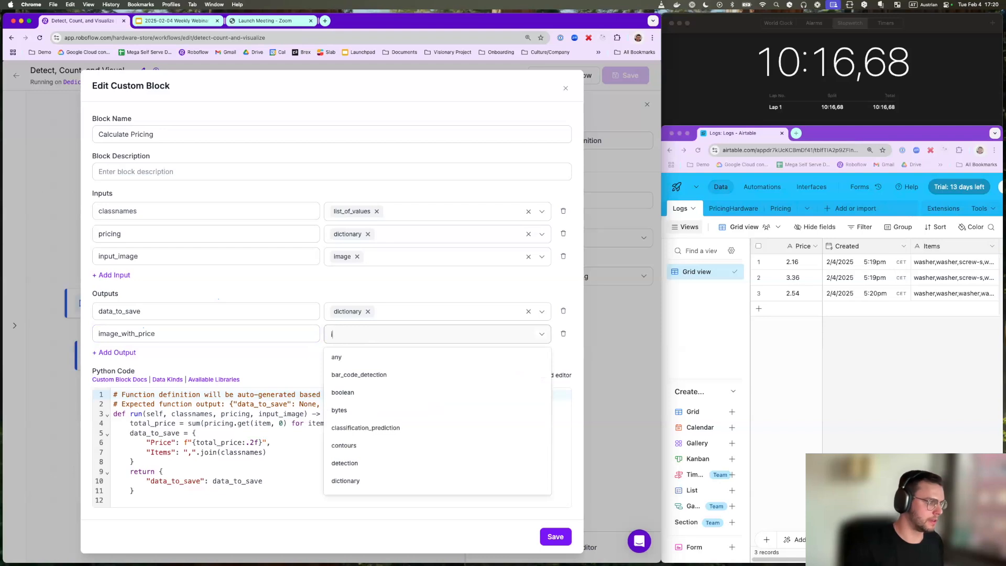
pyautogui.write('mage')
pyautogui.click(359, 355)
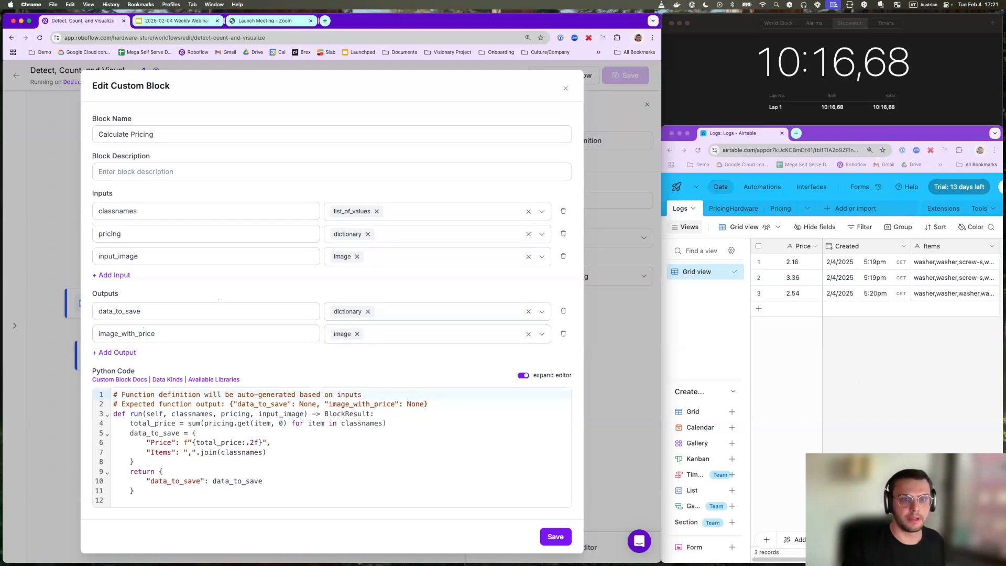
# - Paste Python code after data_to_save that draws total_price on a copy of input_image with cv2.putText and wraps it using WorkflowImageData.copy_and_replace
pyautogui.press('super+Tab')
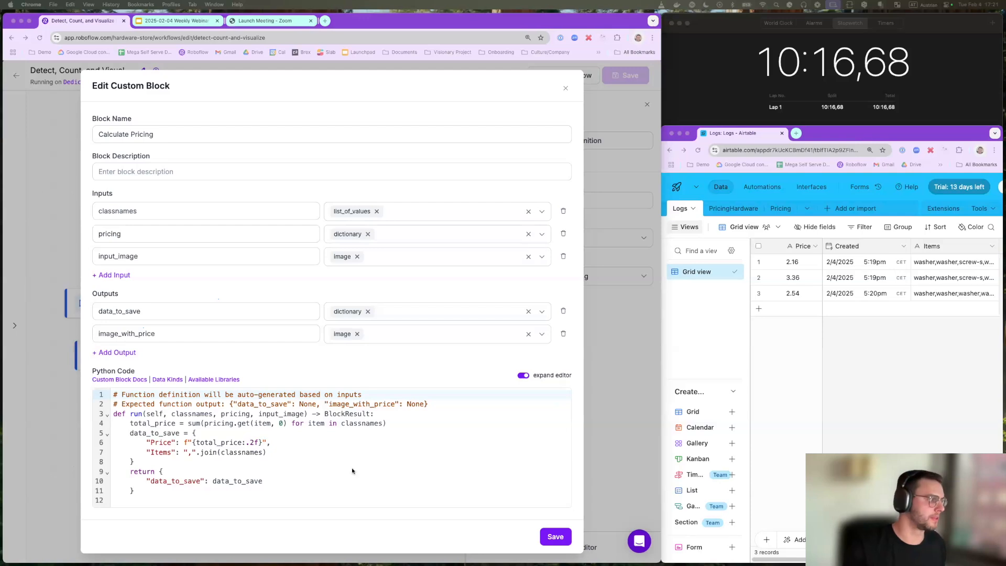
pyautogui.press('super+Tab')
pyautogui.press('super+v')
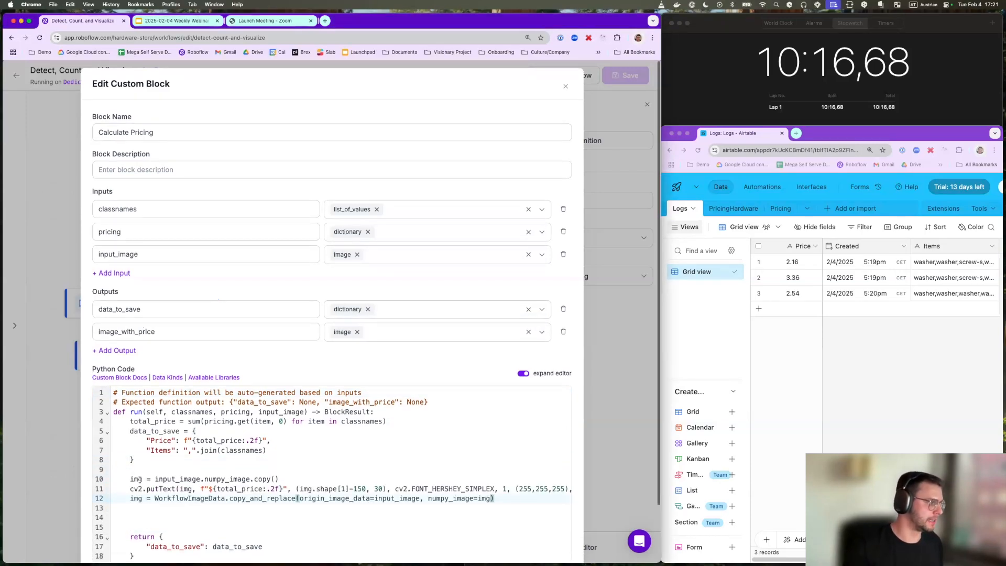
pyautogui.scroll(-1, 143, 457)
pyautogui.moveTo(126, 467); pyautogui.dragTo(260, 465)
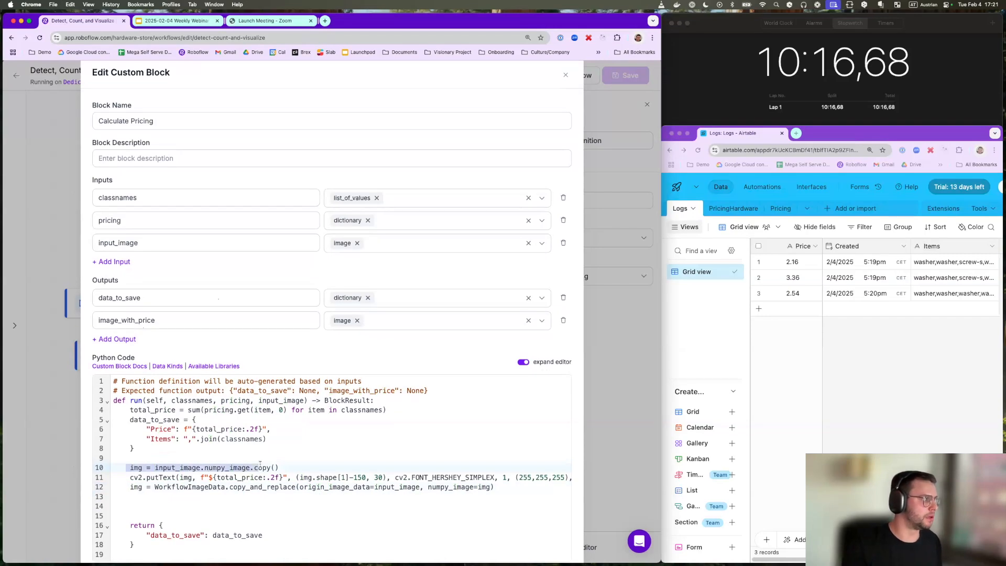
pyautogui.scroll(-1, 259, 465)
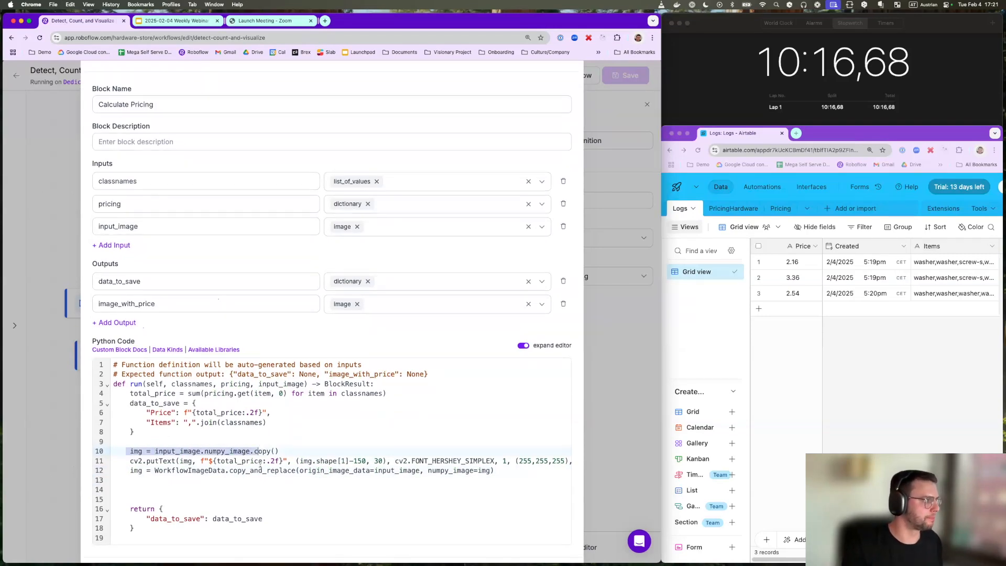
pyautogui.moveTo(129, 462); pyautogui.dragTo(249, 462)
pyautogui.moveTo(131, 471); pyautogui.dragTo(267, 471)
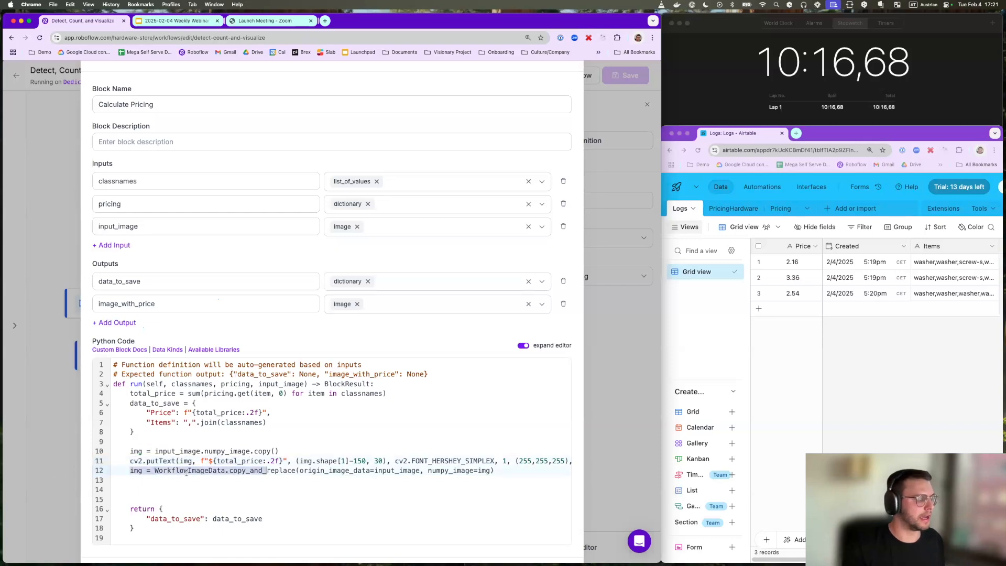
pyautogui.moveTo(155, 470); pyautogui.dragTo(225, 471)
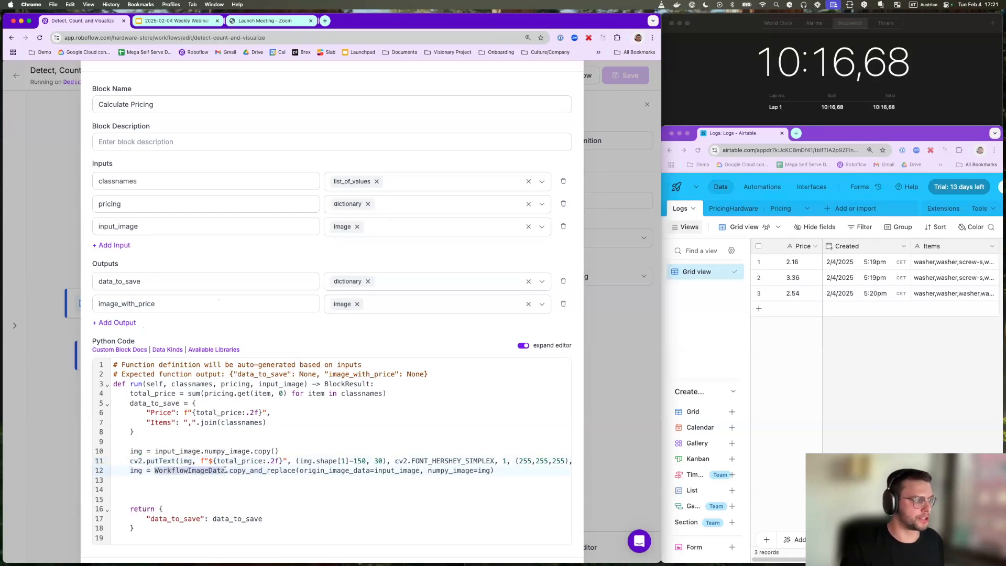
# - Return img as "image_with_price" in the code, save the block and set its Input Image to the annotated_image image
pyautogui.click(299, 519)
pyautogui.press('Return')
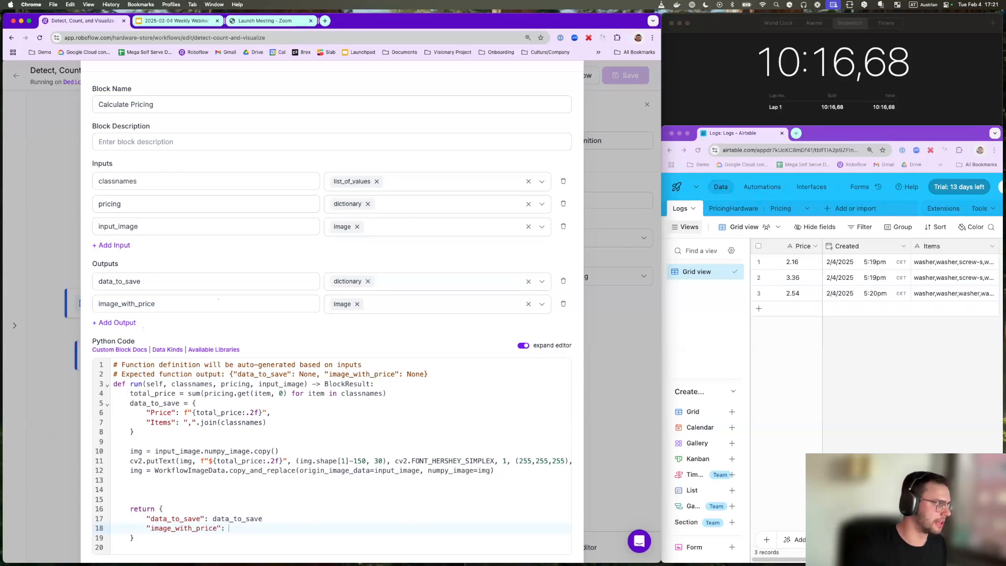
pyautogui.write('img')
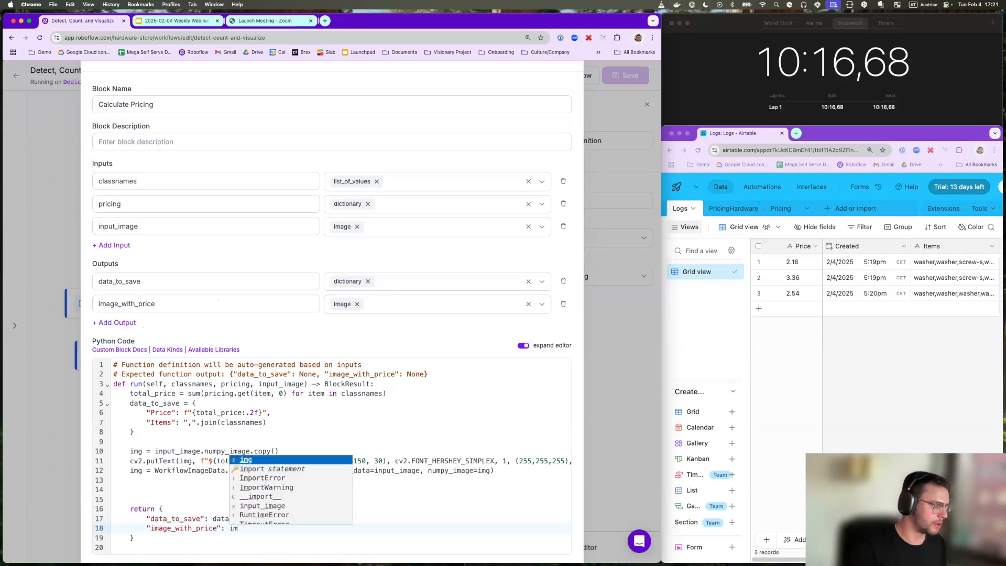
pyautogui.click(351, 403)
pyautogui.click(291, 516)
pyautogui.scroll(-2, 289, 333)
pyautogui.click(560, 539)
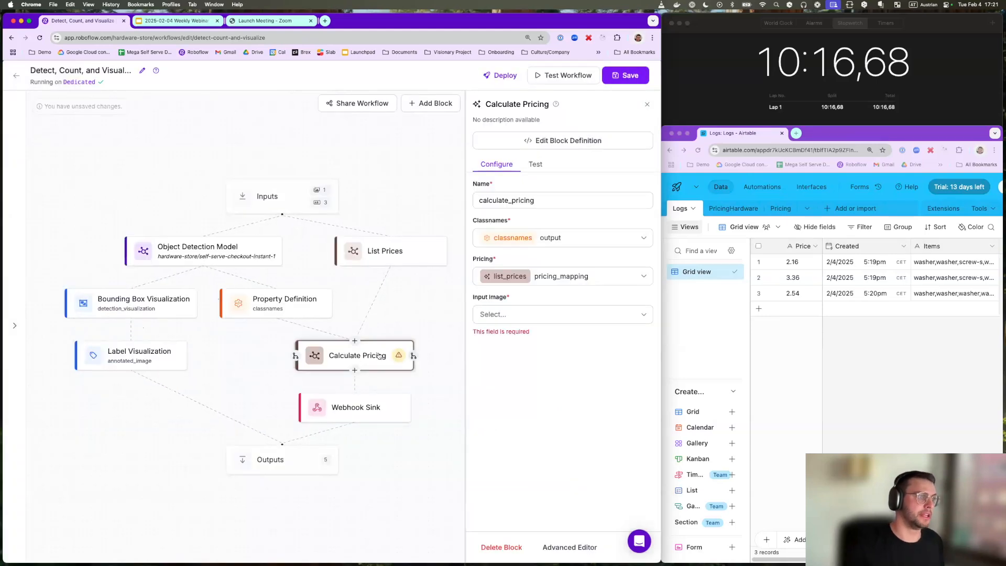
pyautogui.click(517, 314)
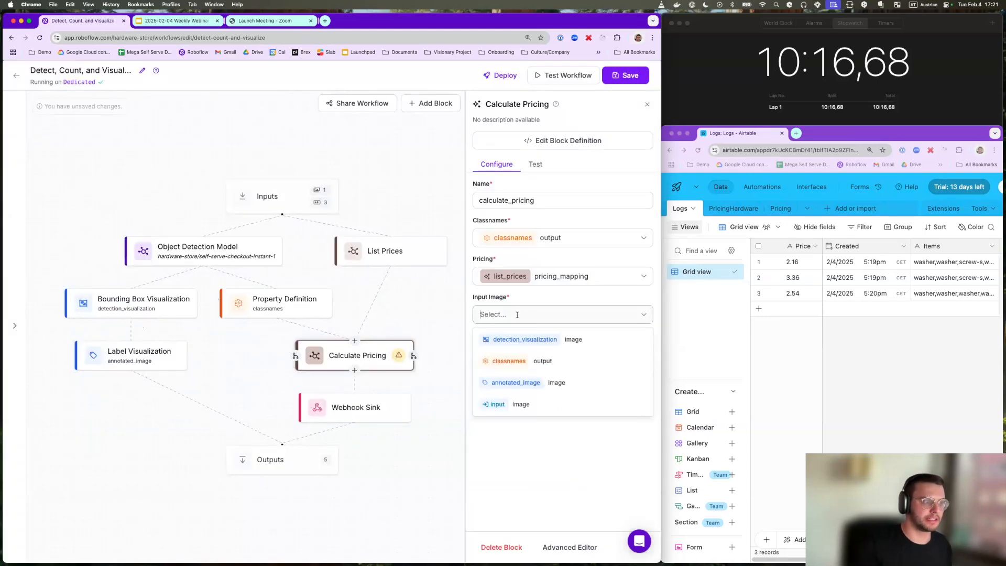
pyautogui.click(543, 386)
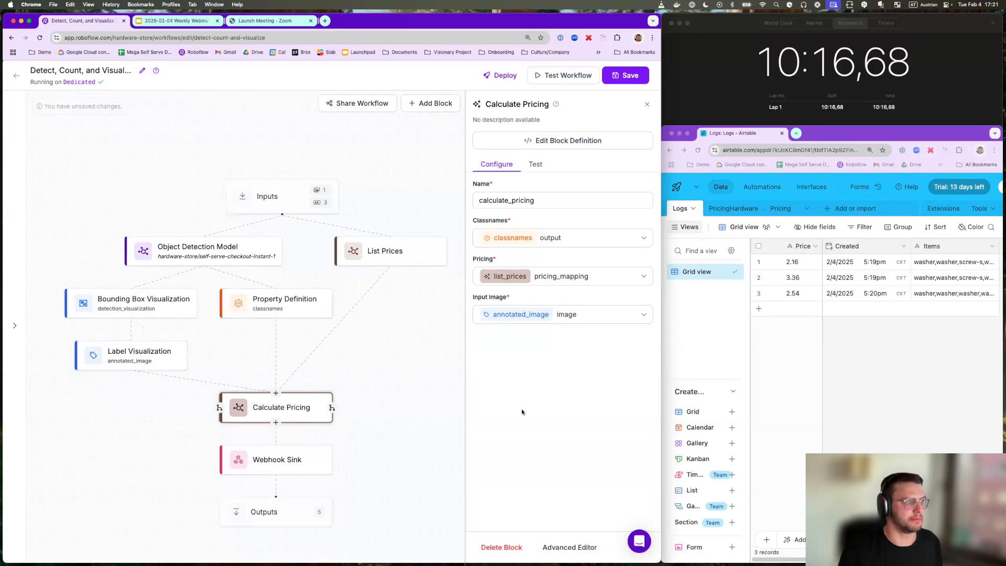
# - Set the workflow response's output_image value to calculate_pricing image_with_price and save the workflow
pyautogui.click(304, 512)
pyautogui.scroll(-1, 583, 385)
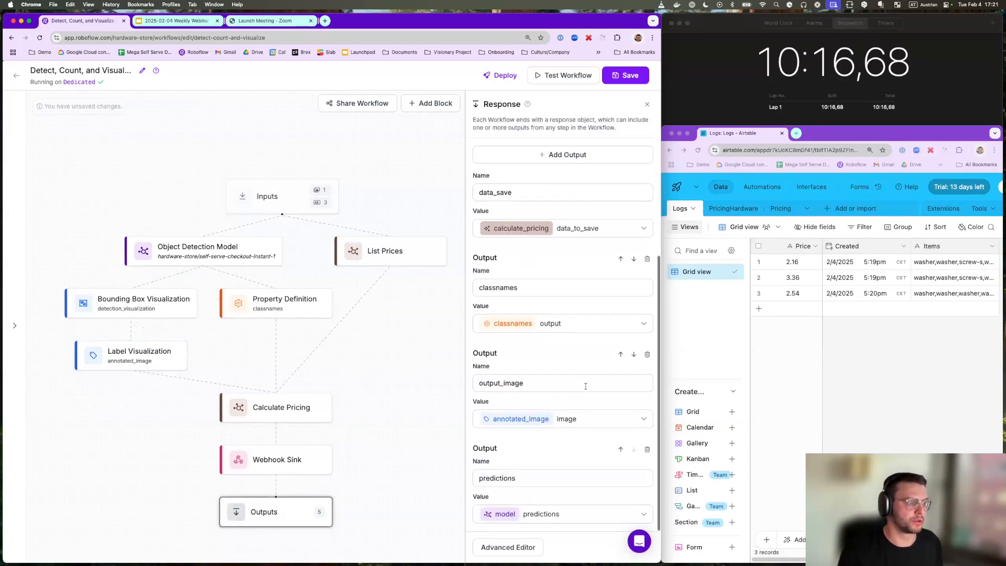
pyautogui.click(563, 419)
pyautogui.scroll(-2, 550, 471)
pyautogui.scroll(-3, 548, 479)
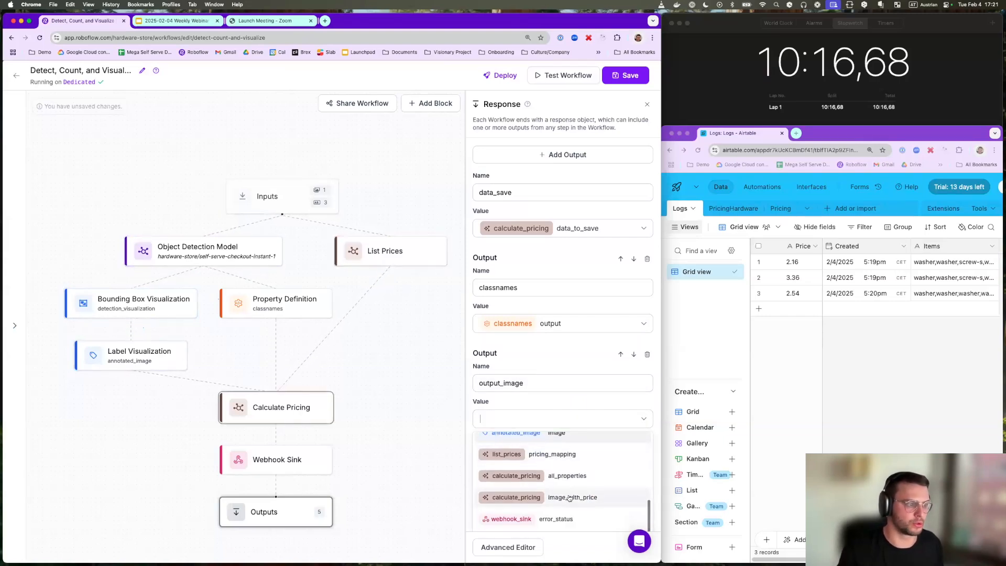
pyautogui.write('image_with_price')
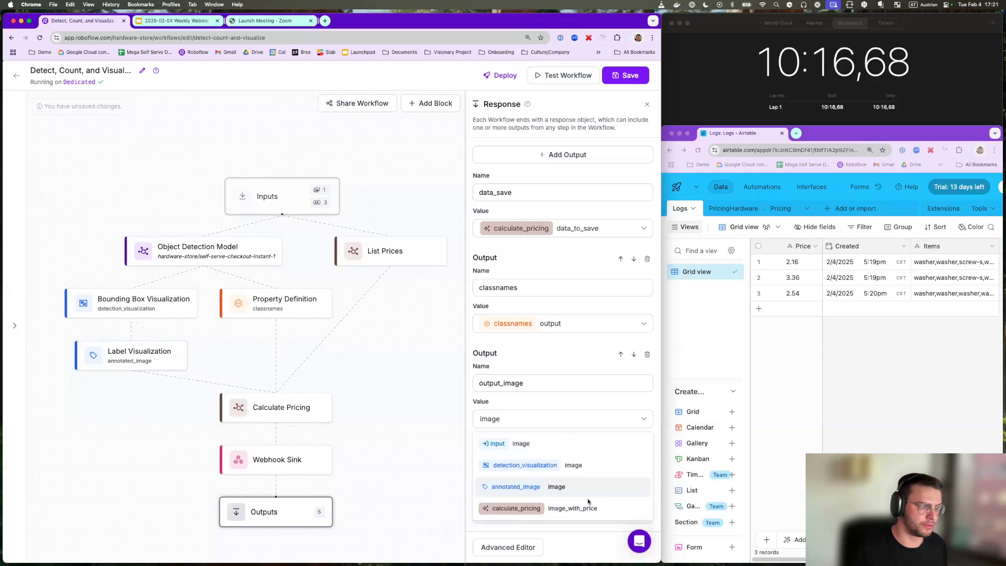
pyautogui.click(588, 506)
pyautogui.click(626, 74)
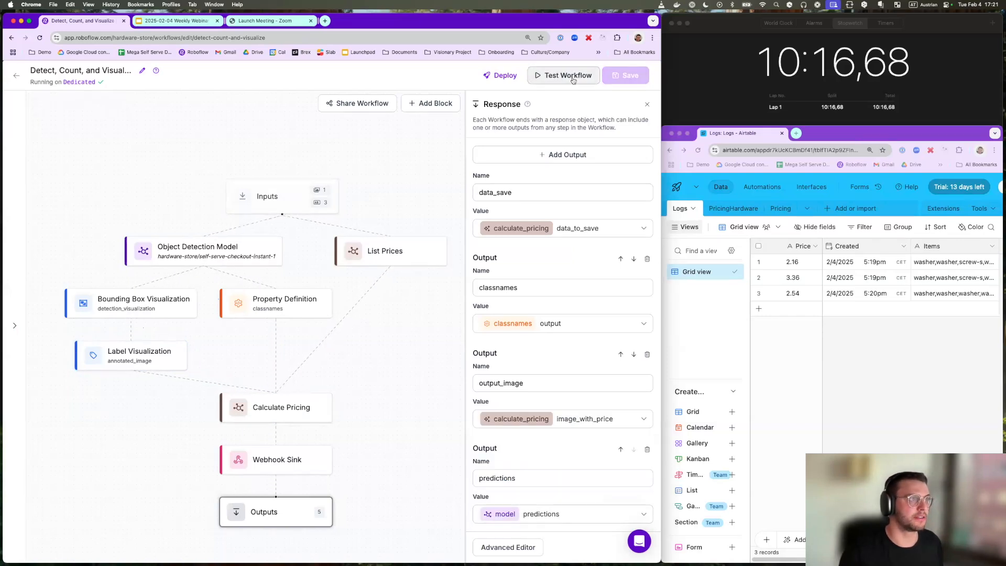
# - Run the workflow test with the same image and view the output image enlarged to check the price overlay
pyautogui.click(573, 77)
pyautogui.click(423, 545)
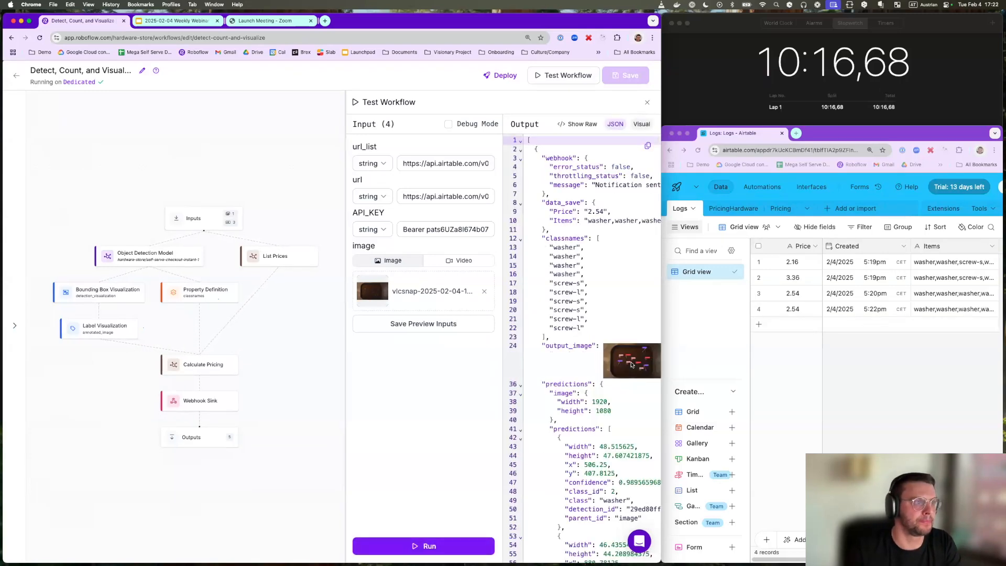
pyautogui.click(631, 365)
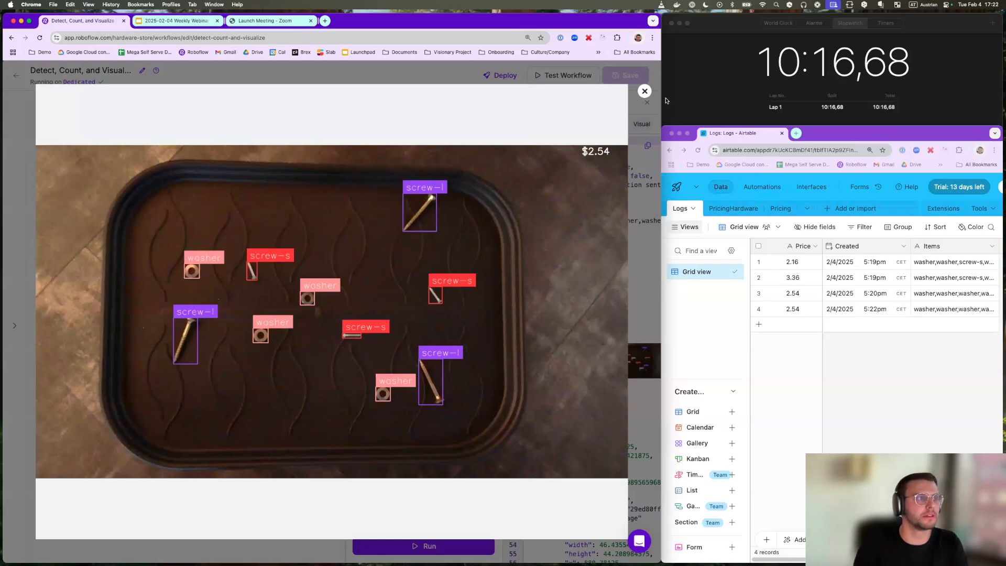
pyautogui.click(644, 91)
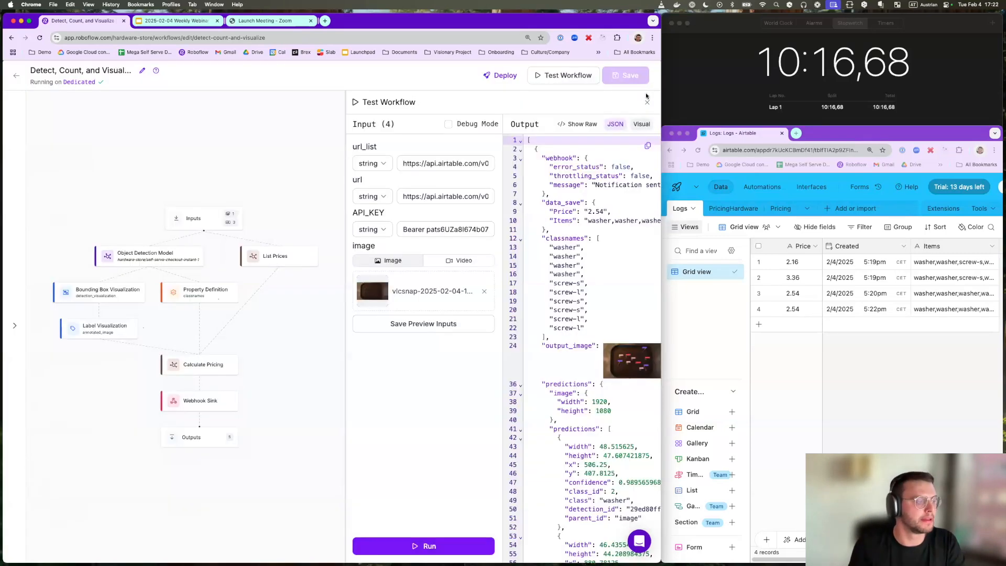
pyautogui.click(260, 345)
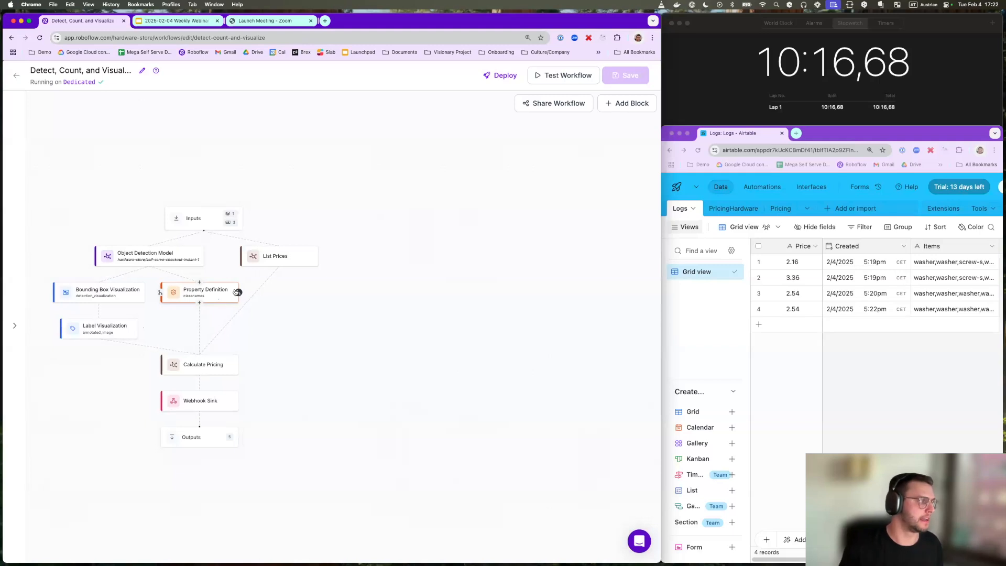
# - Add a Roboflow Dataset Upload block to the workflow and set its Predictions to model predictions
pyautogui.click(612, 104)
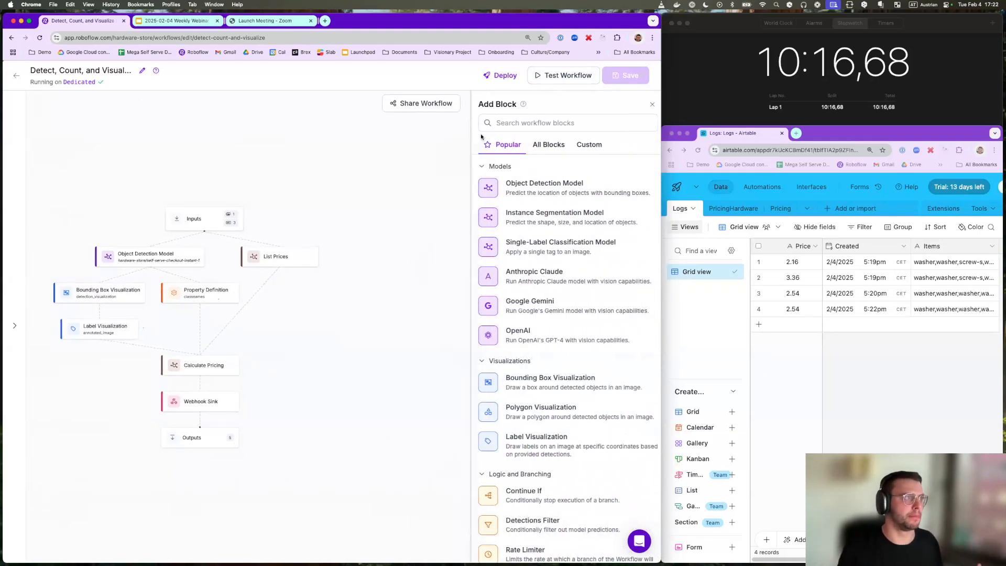
pyautogui.write('uploa')
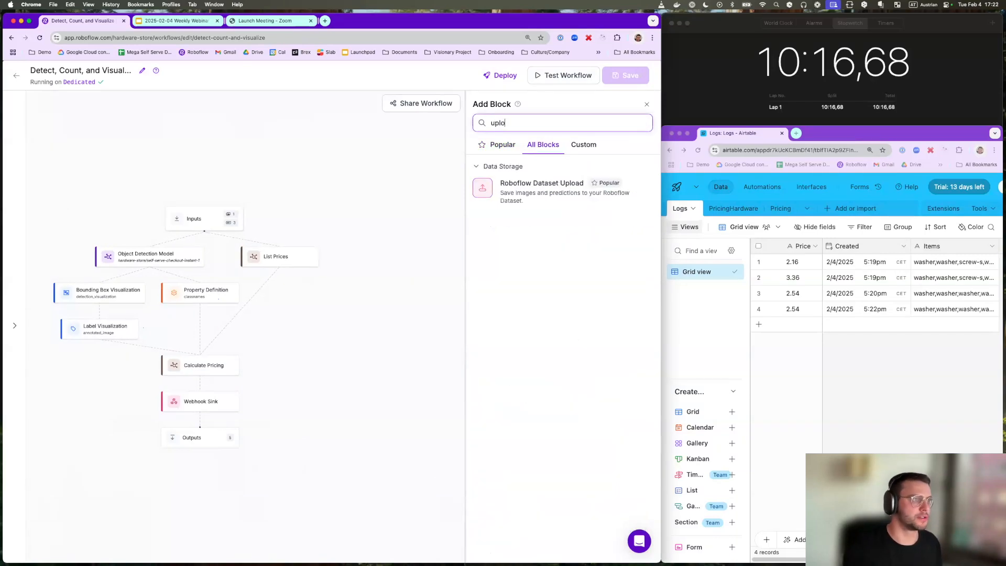
pyautogui.click(549, 193)
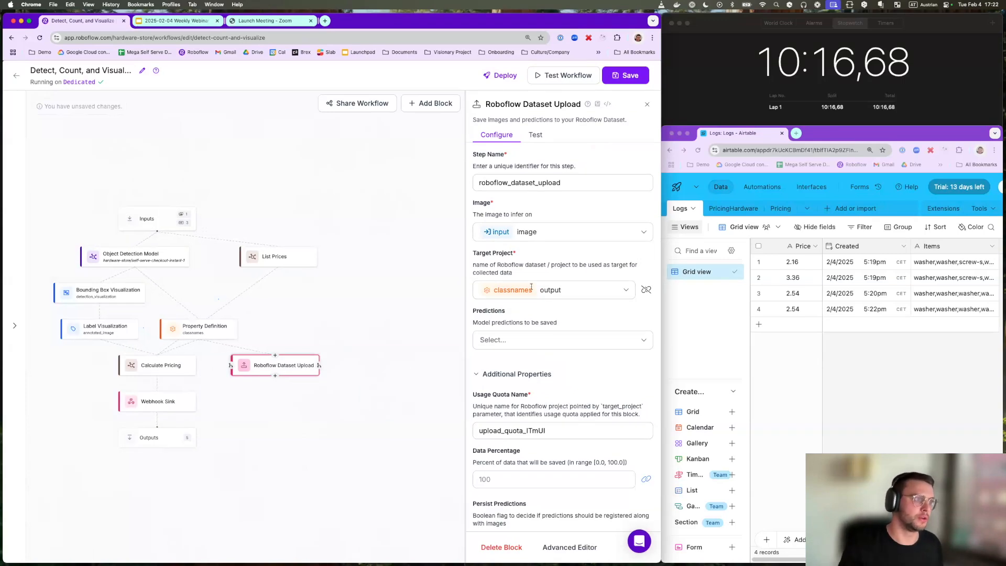
pyautogui.click(514, 339)
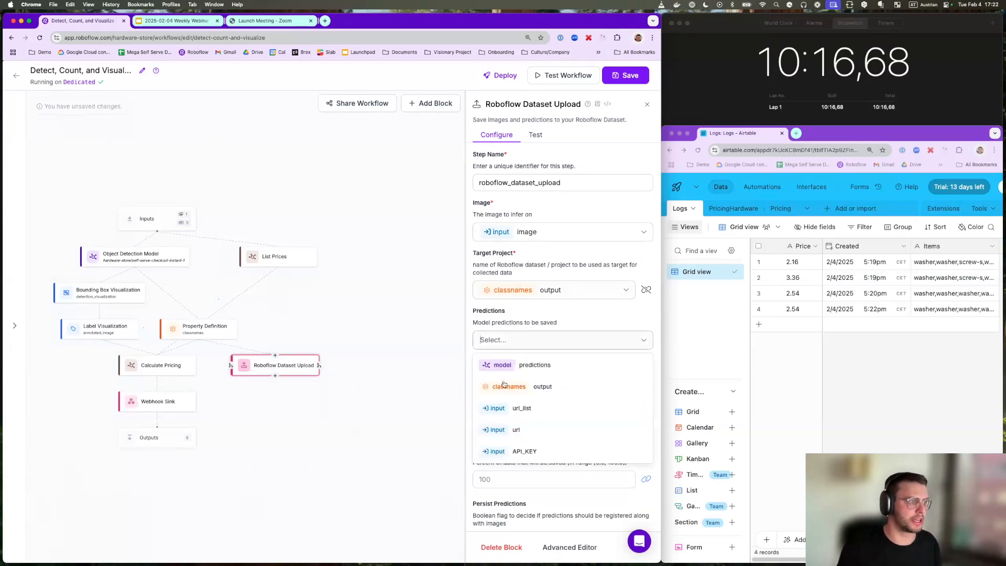
pyautogui.click(514, 361)
# - Set the Roboflow Dataset Upload block's Data Percentage to 50 and review its remaining properties
pyautogui.scroll(-4, 516, 323)
pyautogui.scroll(-4, 515, 323)
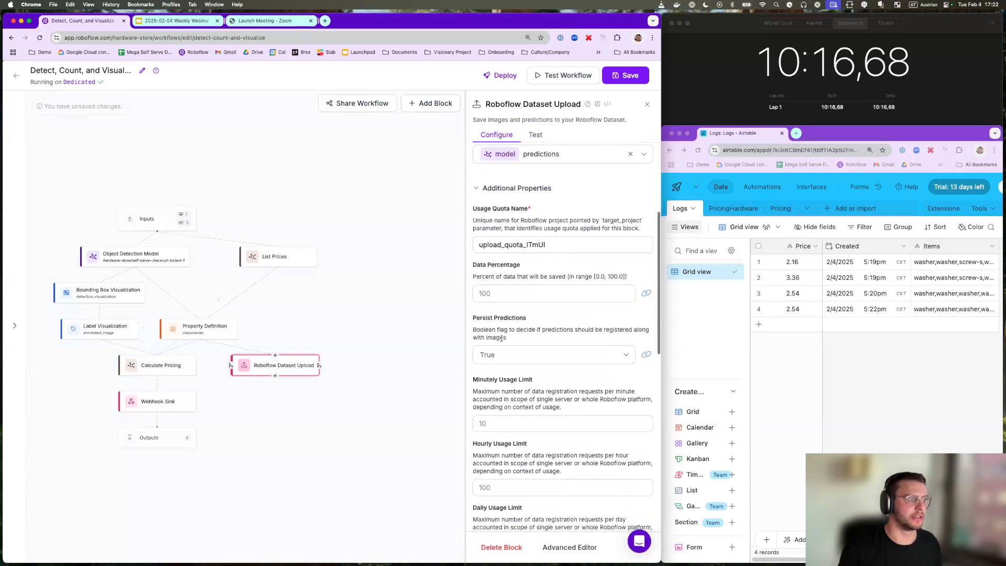
pyautogui.click(502, 262)
pyautogui.write('50')
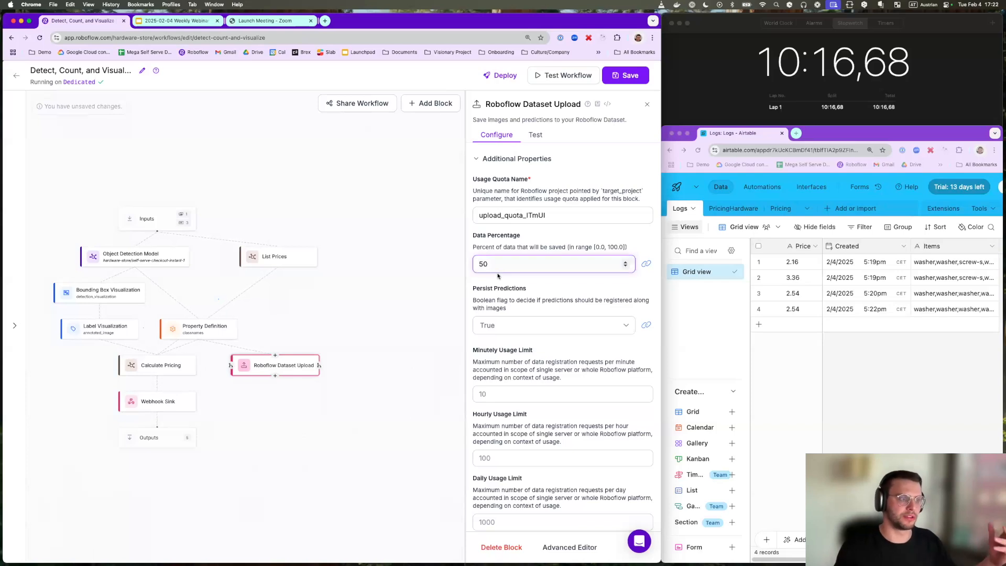
pyautogui.scroll(-15, 497, 275)
pyautogui.scroll(15, 497, 273)
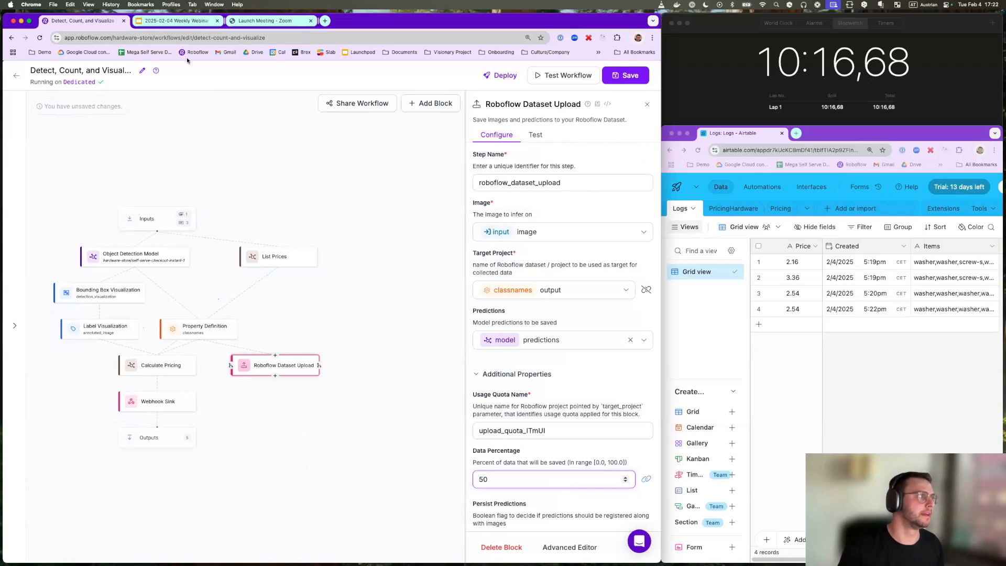
# - Switch to the weekly webinar deck in Google Slides and present the slide on Roboflow Instant's characteristics
pyautogui.click(177, 22)
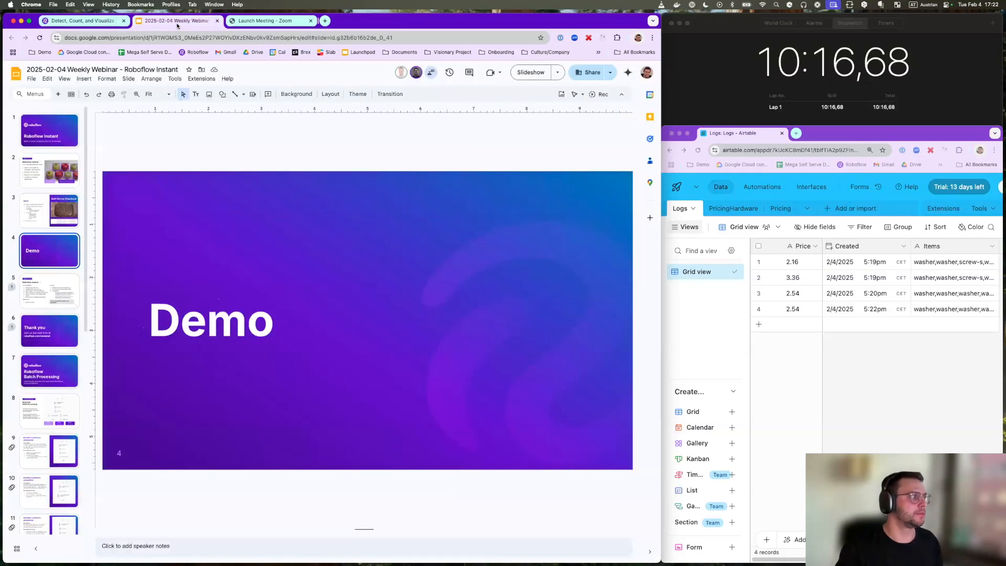
pyautogui.click(530, 72)
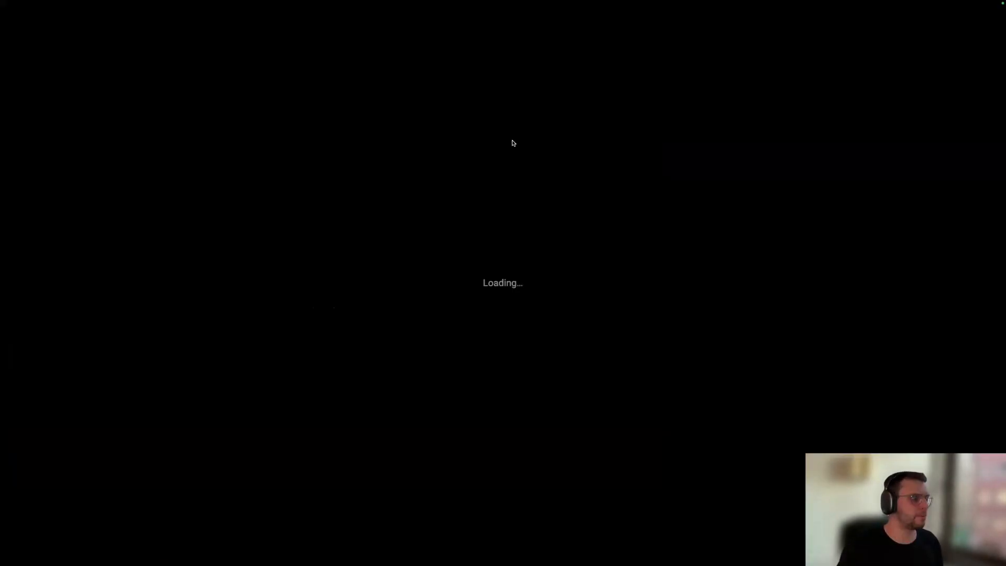
pyautogui.press('Right')
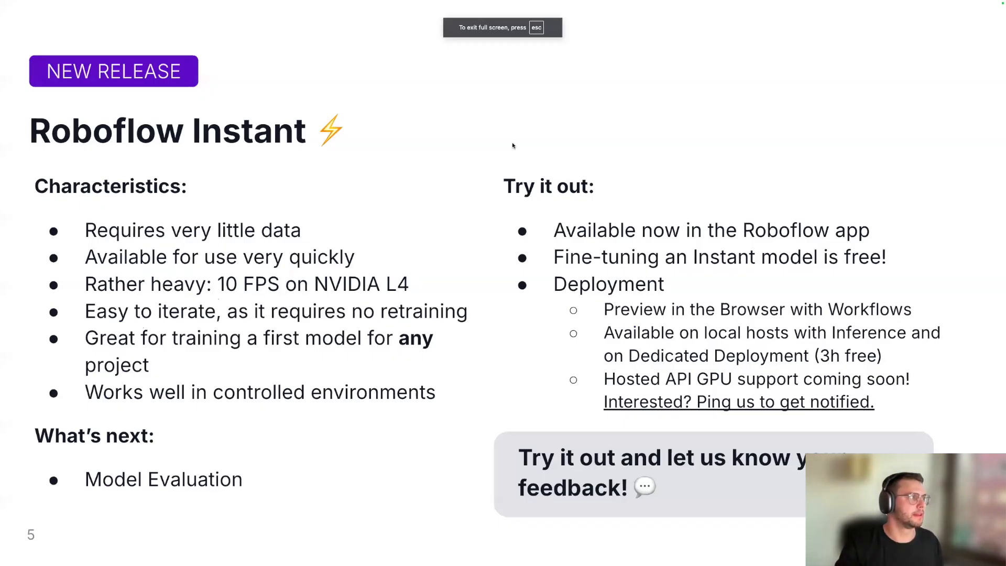